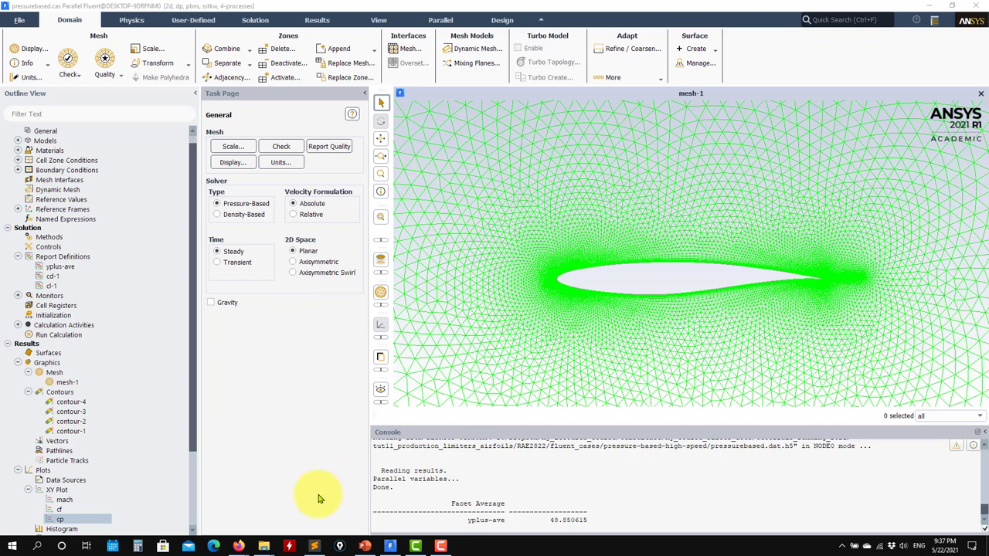
- Look over the case folders in the fluent_cases directory in File Explorer, then return to Fluent
mouse_move(263, 544)
click(332, 525)
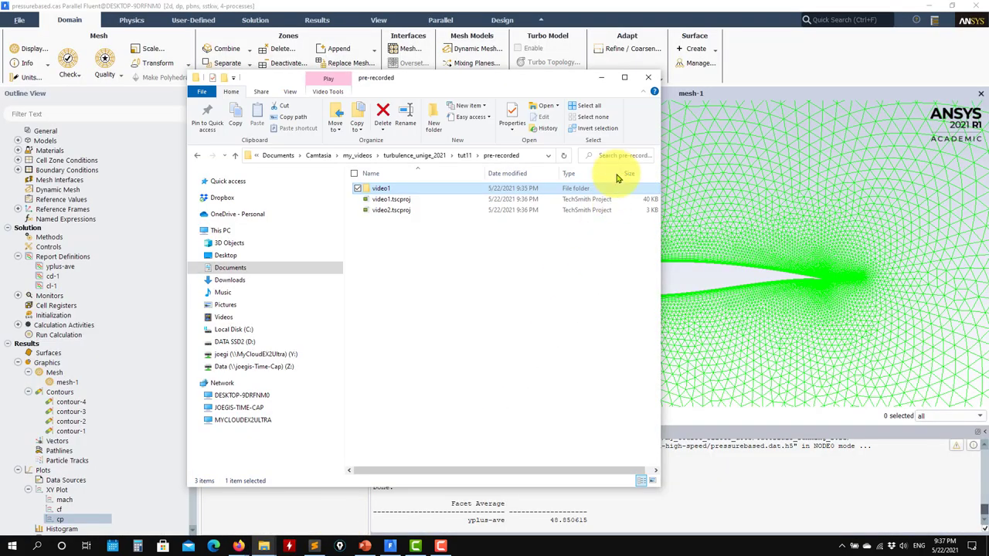
click(601, 78)
mouse_move(265, 544)
click(274, 523)
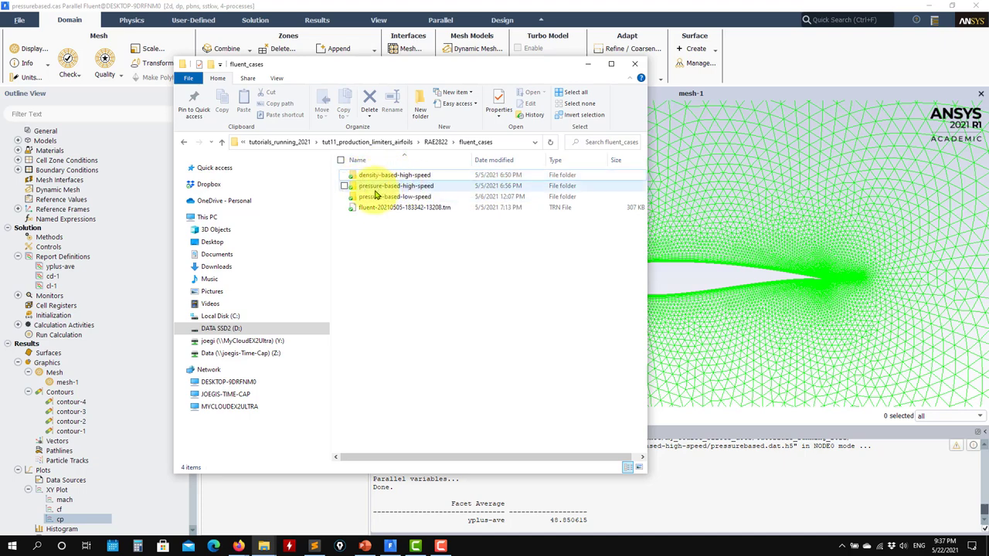
click(589, 65)
- Examine the mesh and its near-wall quadrilateral layers around the airfoil's leading edge
scroll(151, 232, up, 1)
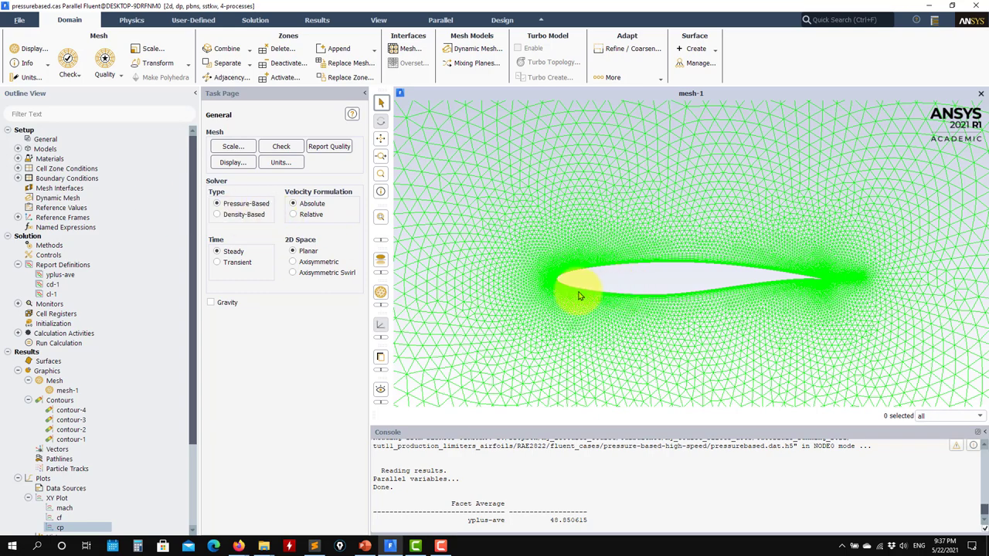
scroll(580, 296, up, 5)
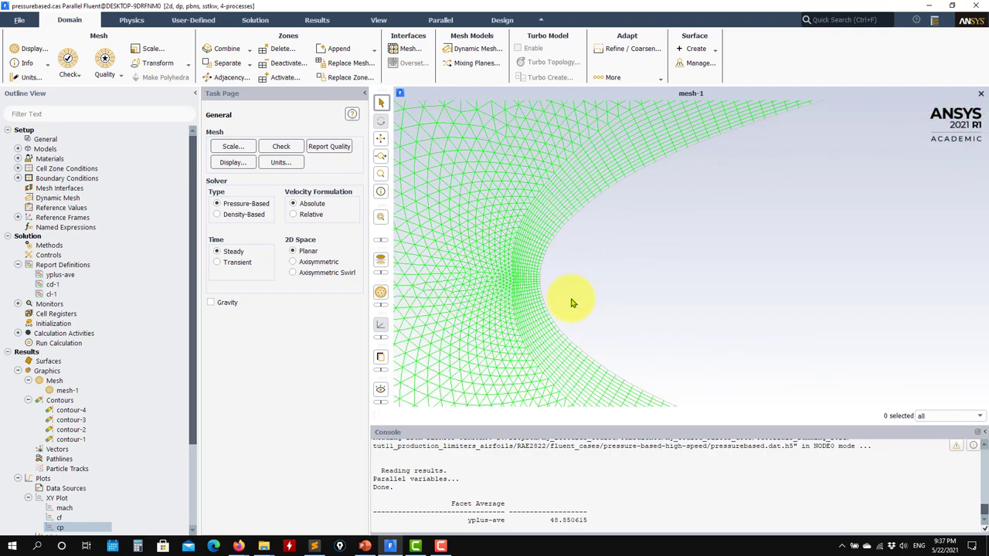
scroll(570, 302, down, 5)
scroll(85, 462, down, 3)
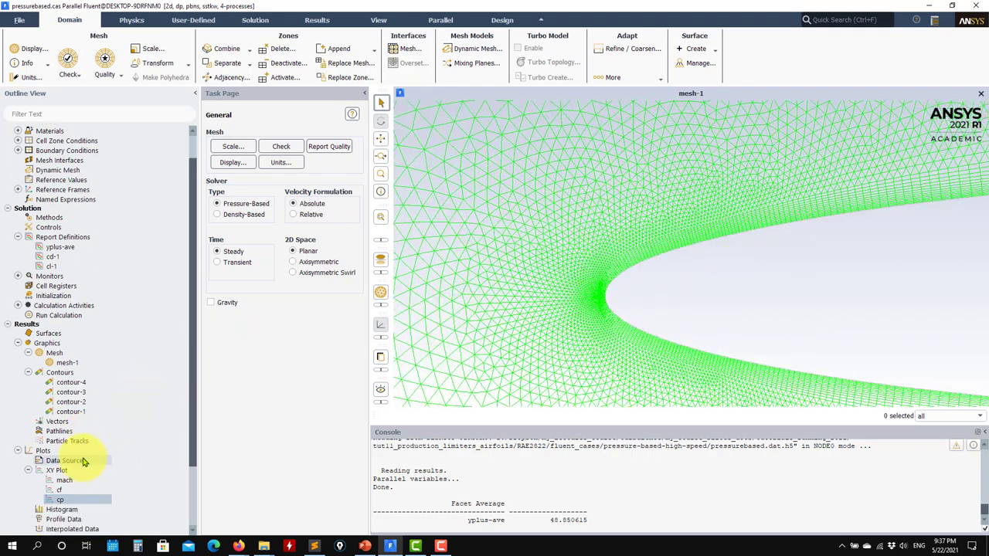
scroll(599, 297, up, 5)
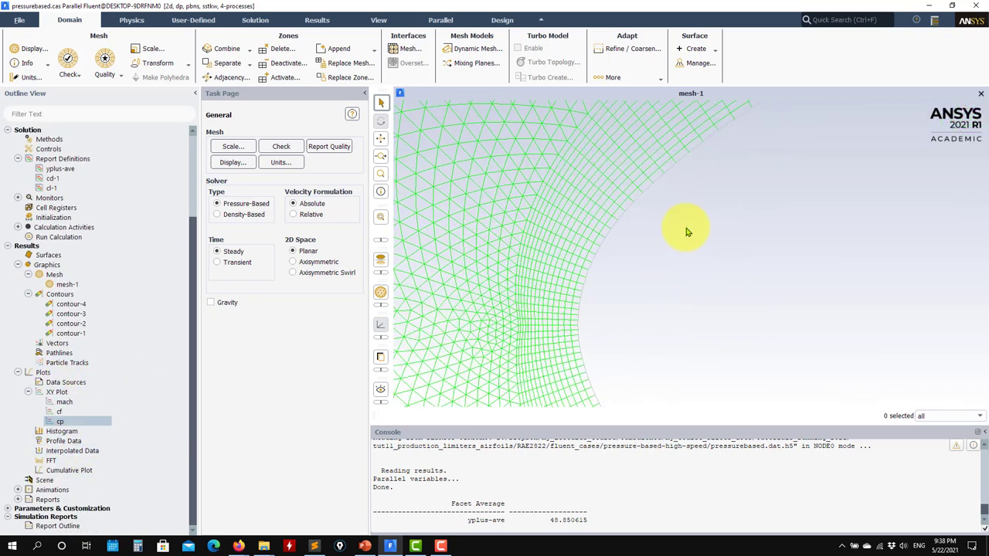
drag(813, 249, 770, 211)
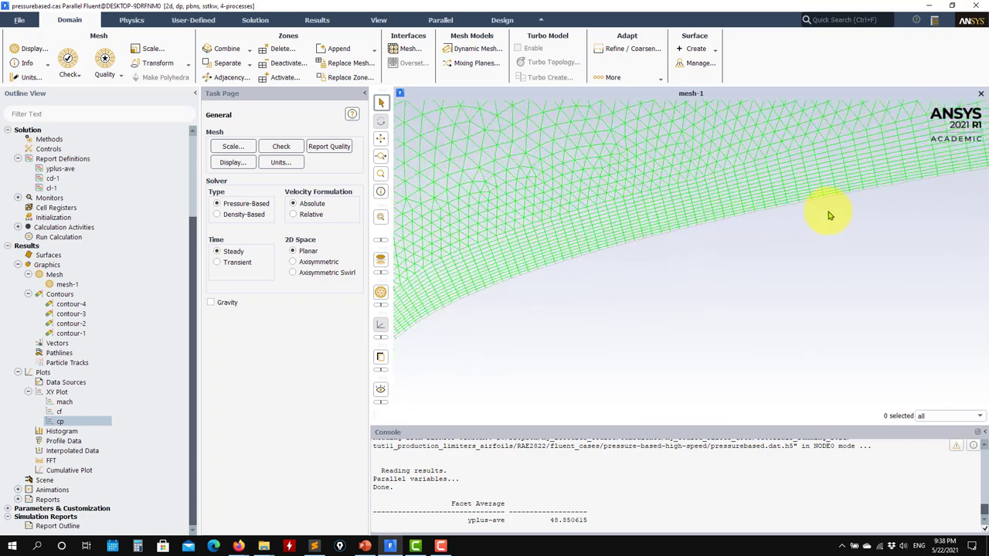
- Examine the boundary-layer mesh along the airfoil's upper surface, at the trailing edge, and around the whole profile
drag(806, 251, 544, 220)
scroll(814, 266, down, 5)
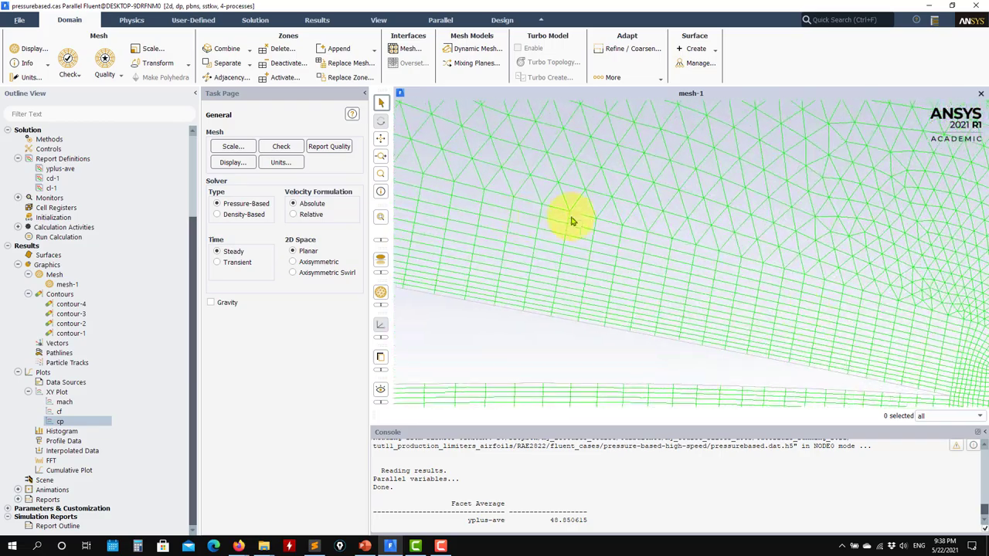
drag(811, 279, 704, 285)
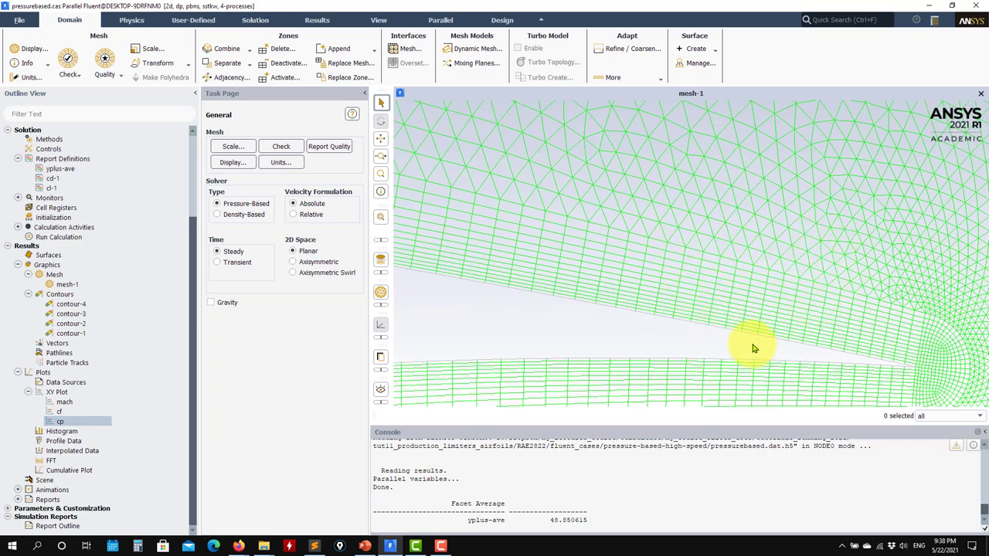
scroll(755, 350, down, 5)
drag(740, 348, 742, 327)
scroll(738, 325, down, 3)
scroll(510, 327, down, 3)
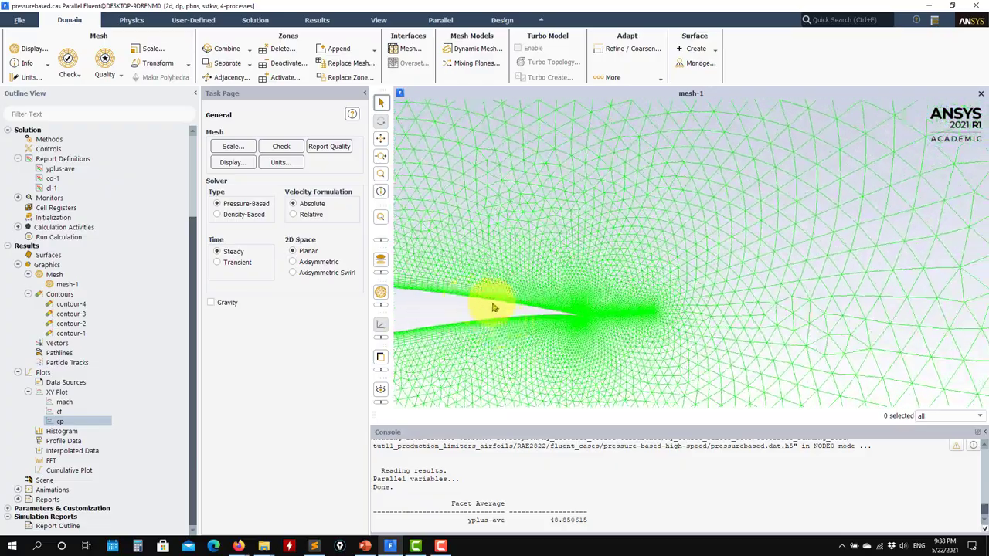
drag(479, 305, 963, 327)
scroll(790, 289, up, 2)
scroll(711, 289, up, 2)
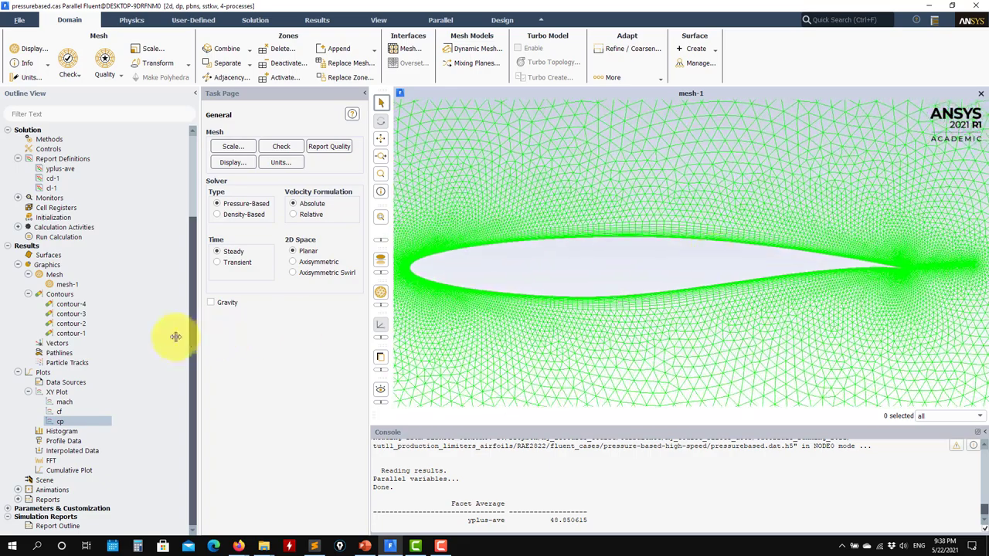
- Open the viscous model settings and review the options offered by the k-epsilon and Spalart-Allmaras models
scroll(65, 323, up, 4)
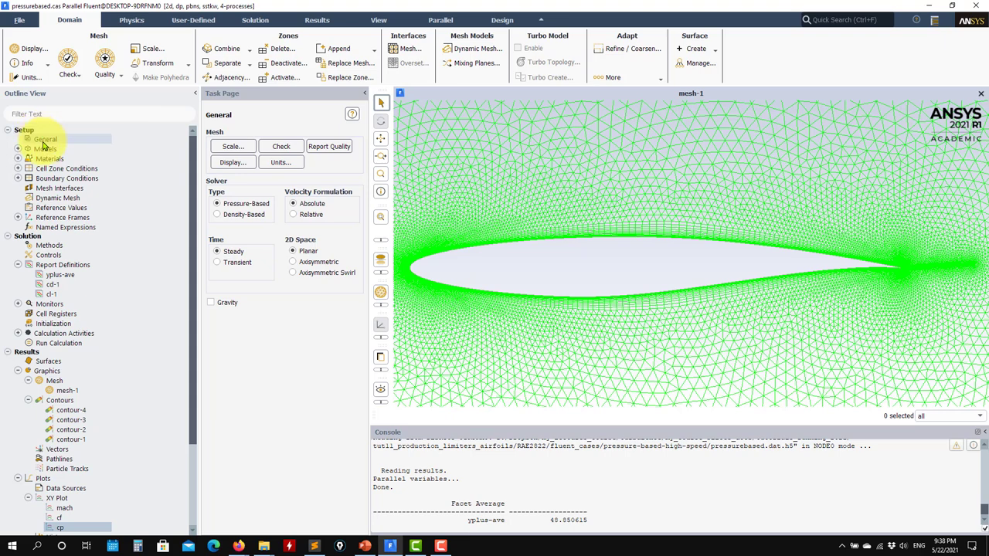
click(17, 150)
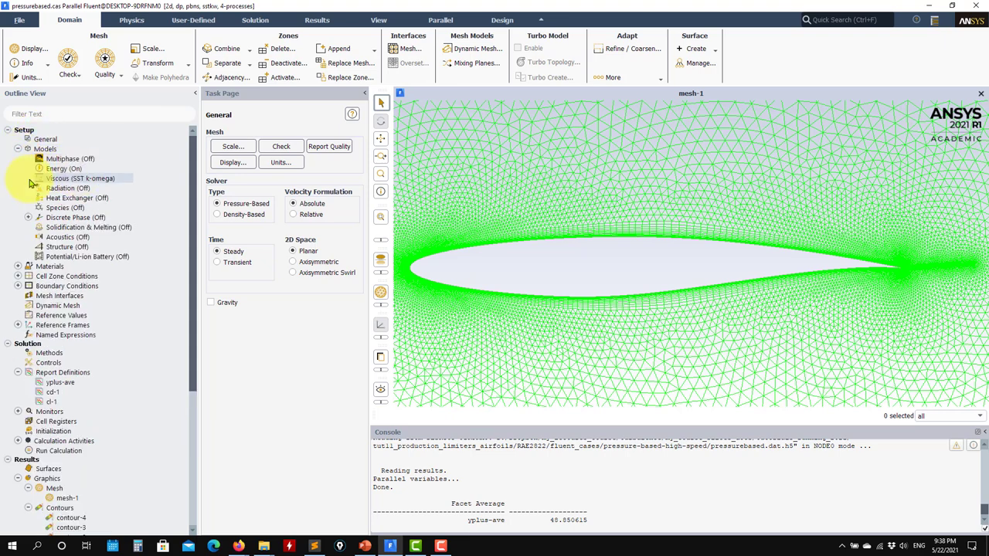
double_click(70, 180)
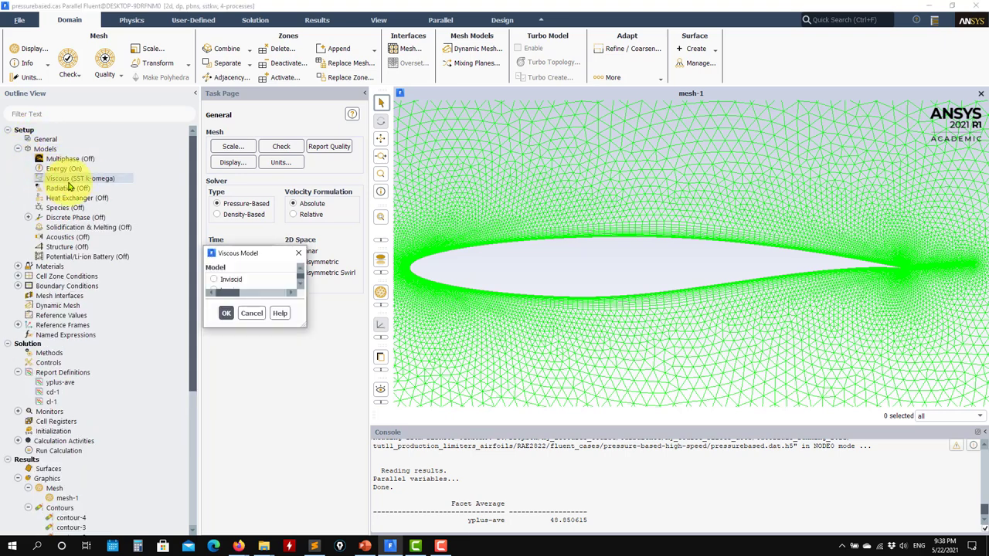
drag(487, 95, 228, 121)
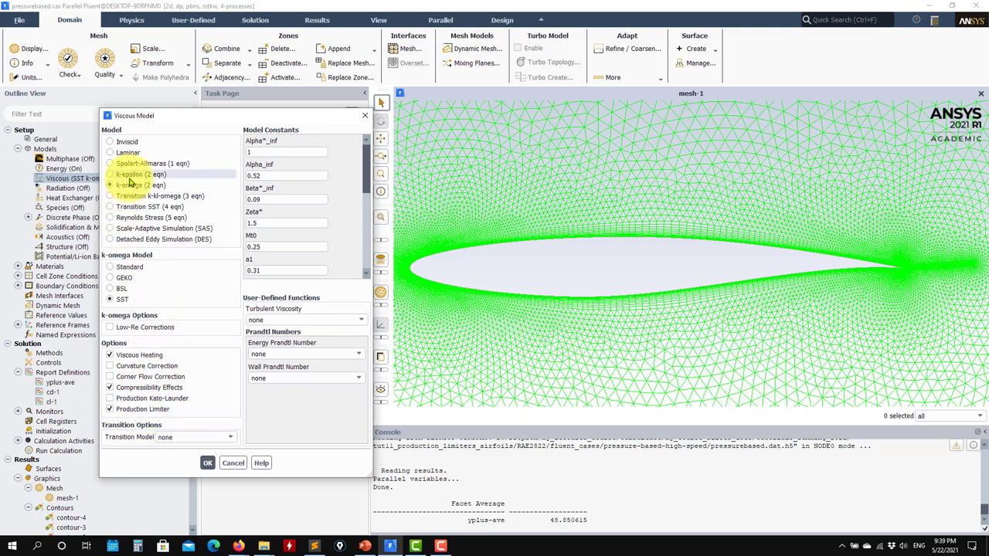
click(131, 174)
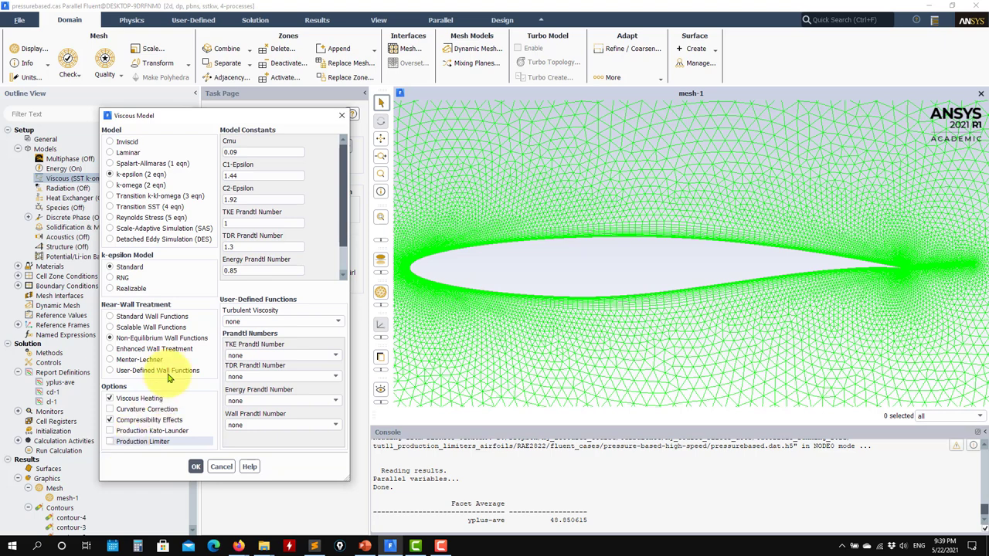
click(130, 163)
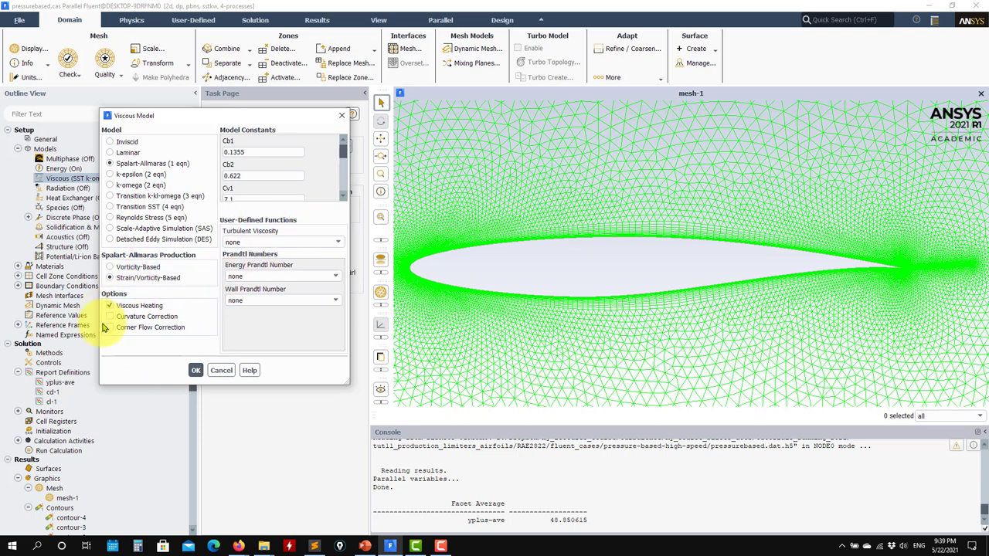
mouse_move(344, 151)
mouse_down()
mouse_move(342, 194)
mouse_move(342, 137)
mouse_up()
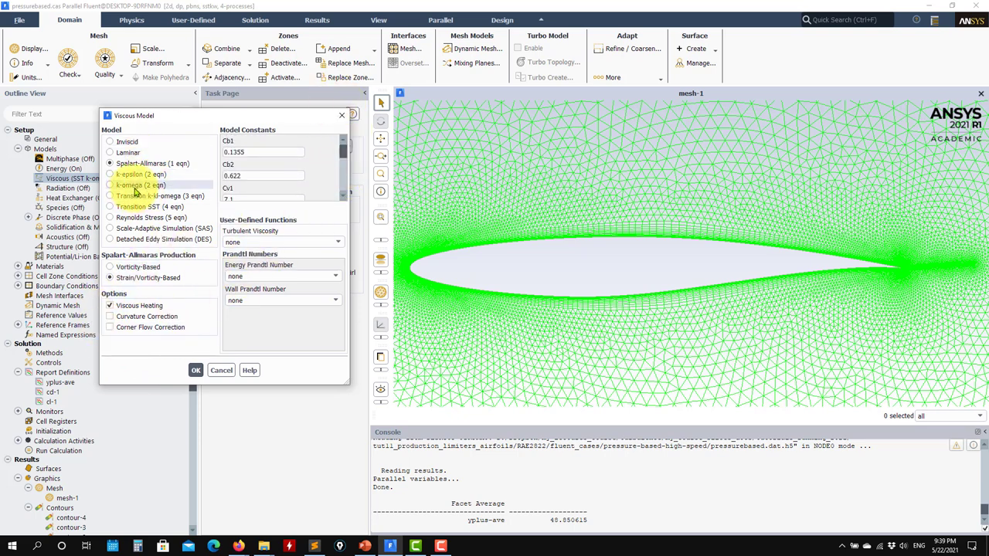
- Select the k-omega (2 eqn) SST model with Production Kato-Launder off and Production Limiter on
click(135, 187)
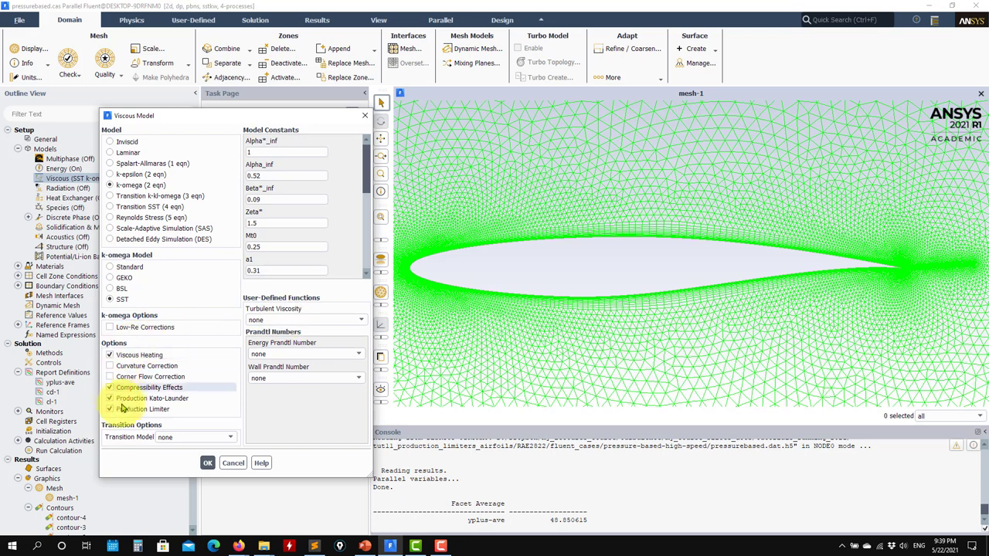
click(111, 398)
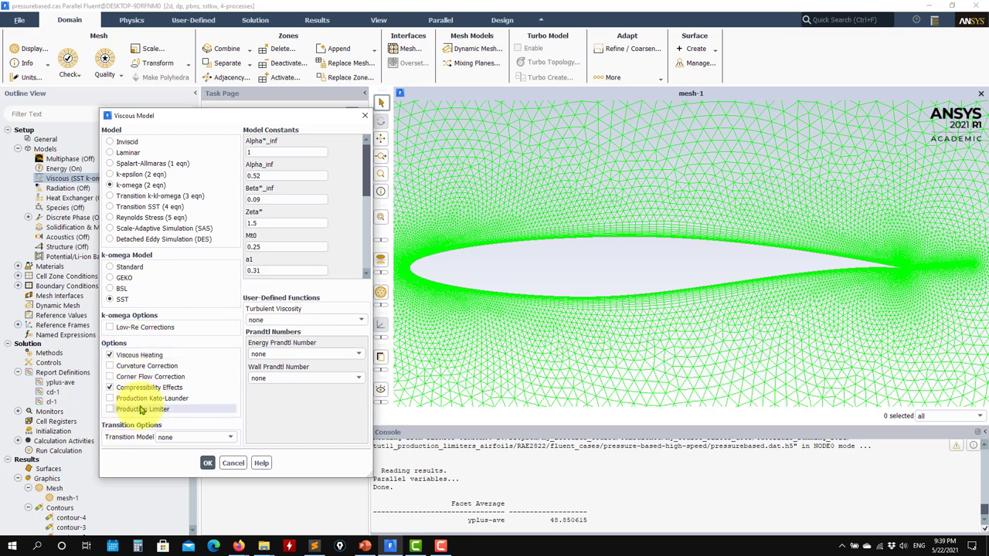
click(111, 408)
- Try a Production Limiter Clip Factor of 0, restore it to 10, and apply the viscous model settings
drag(368, 154, 370, 285)
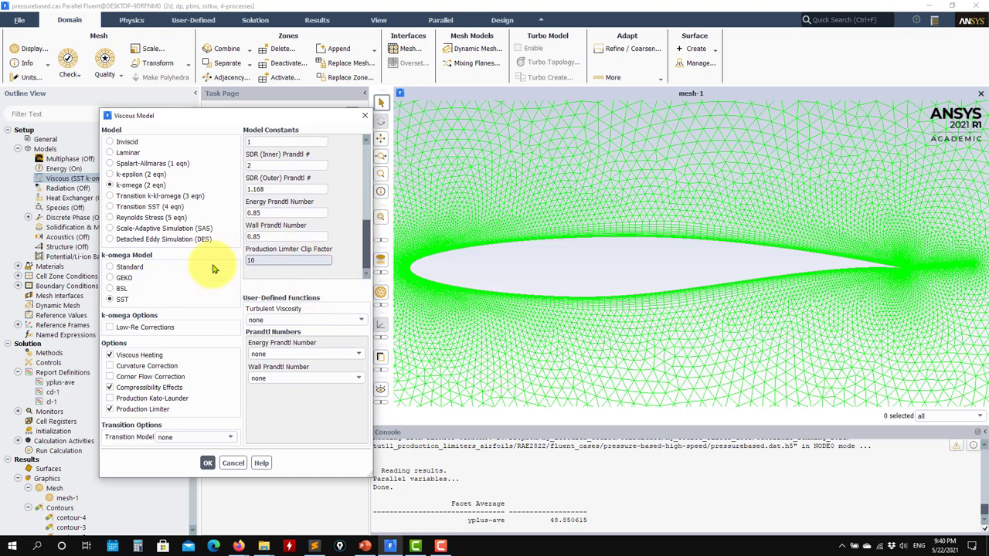
click(251, 259)
drag(252, 259, 220, 259)
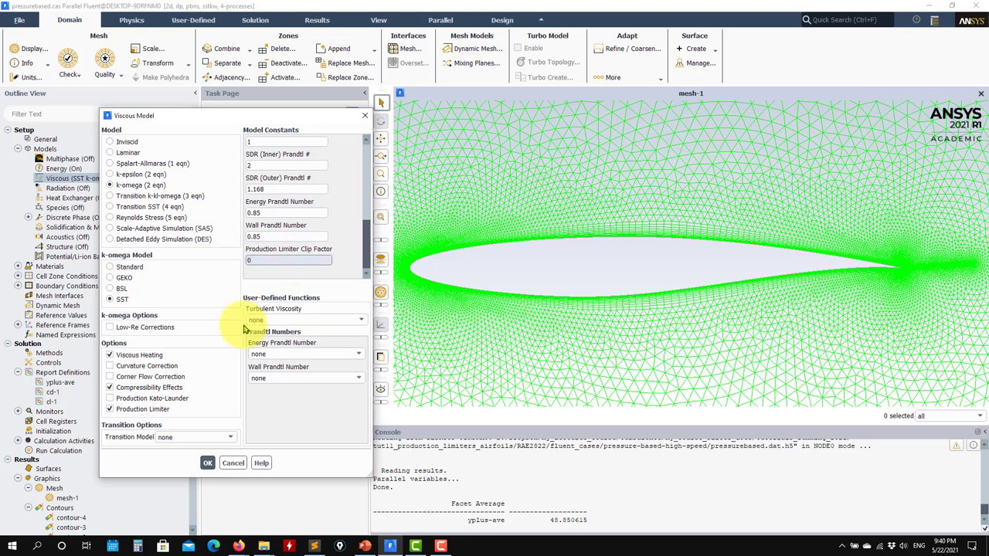
click(130, 410)
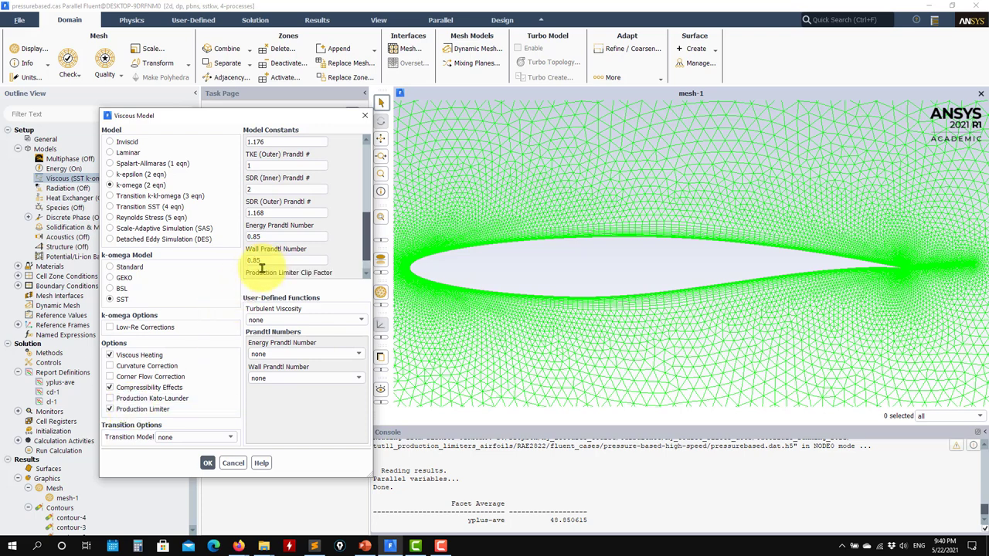
scroll(359, 257, down, 1)
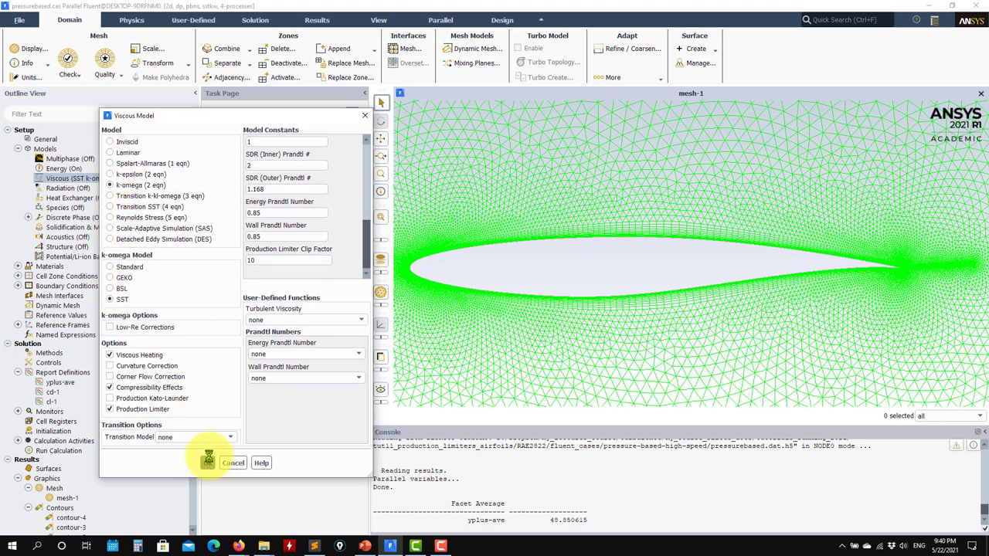
double_click(76, 179)
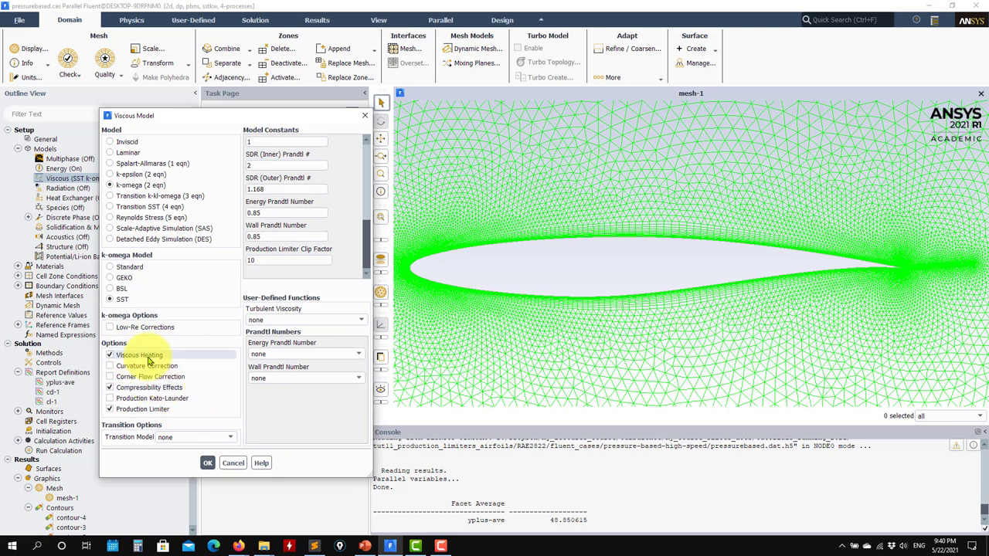
click(207, 464)
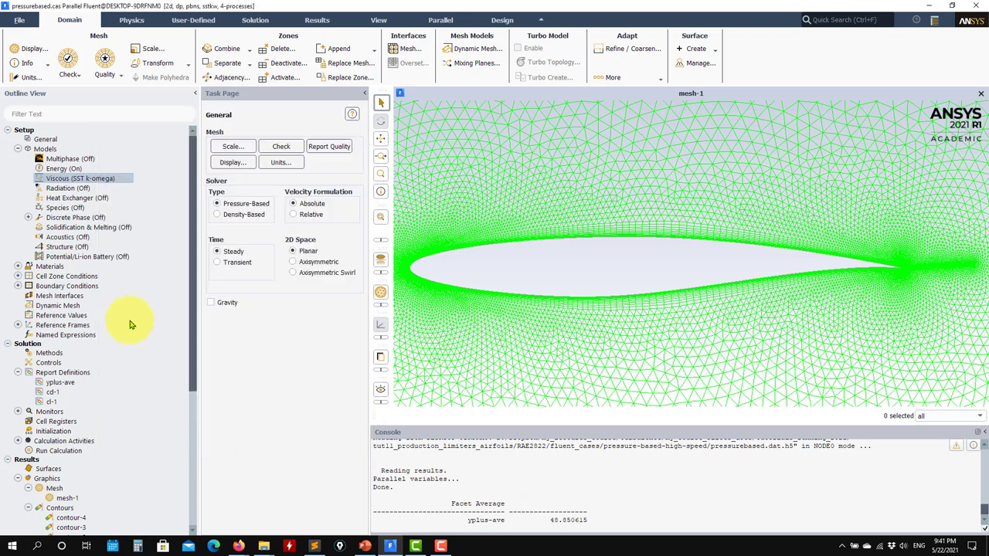
- Review the density, specific heat, conductivity, viscosity and molecular weight definitions of the fluid material air
click(18, 267)
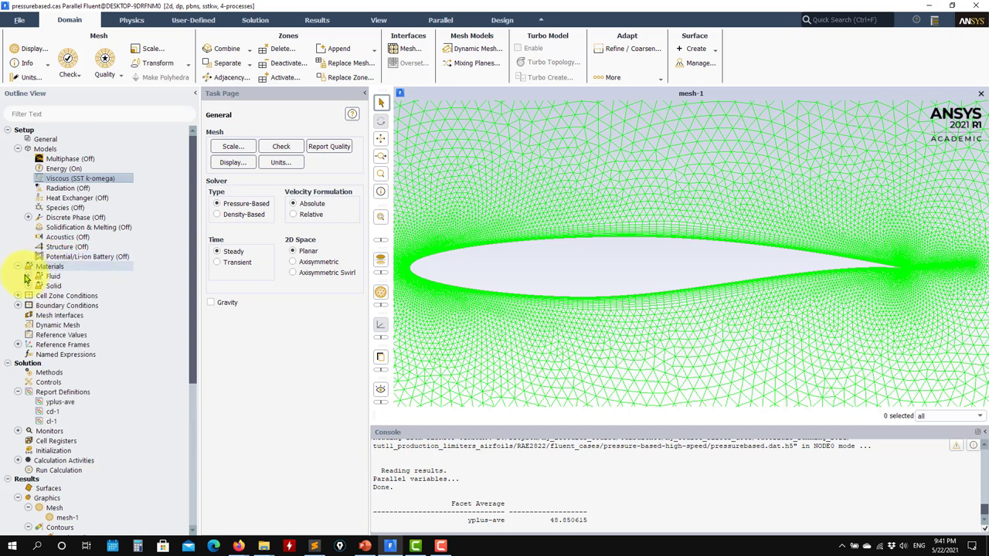
double_click(73, 287)
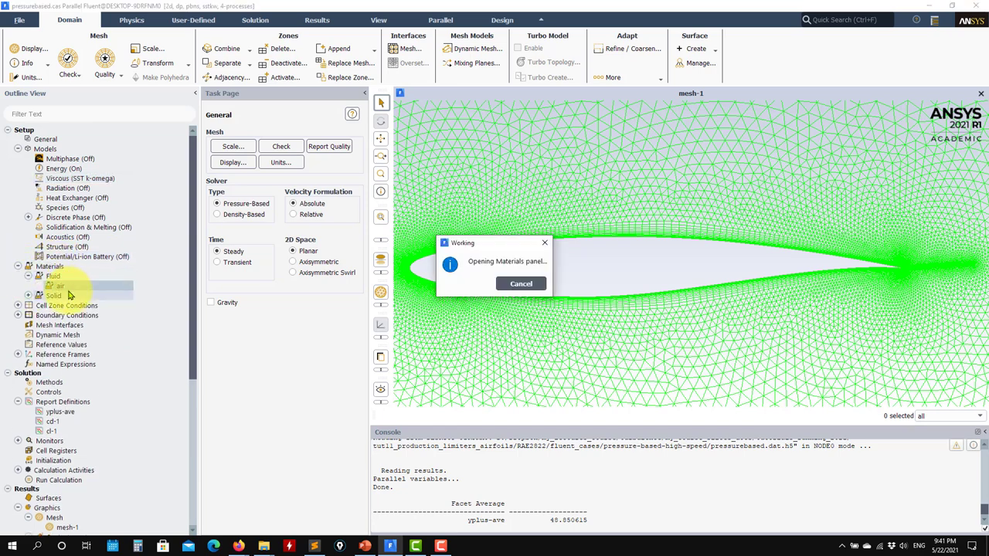
drag(495, 132, 202, 82)
scroll(382, 258, down, 2)
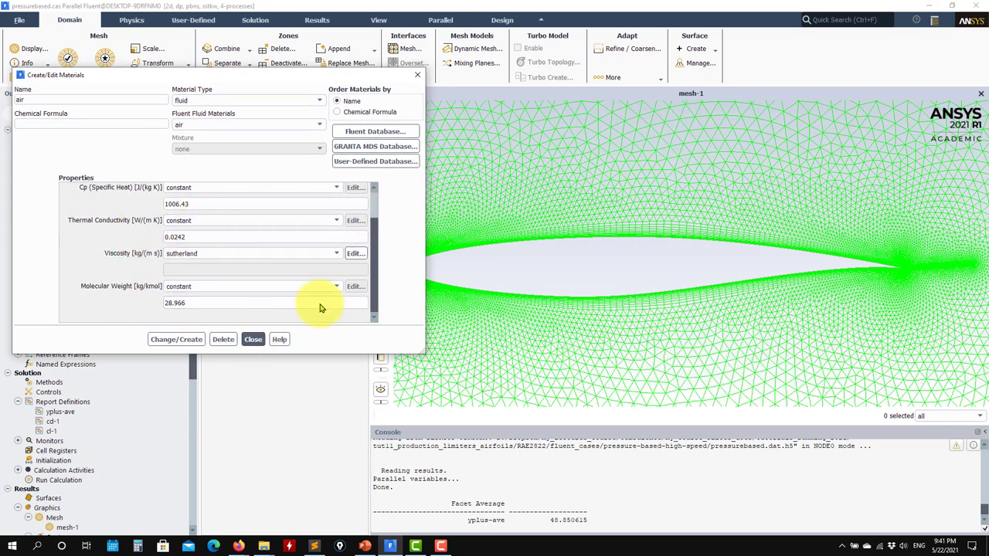
drag(371, 265, 370, 200)
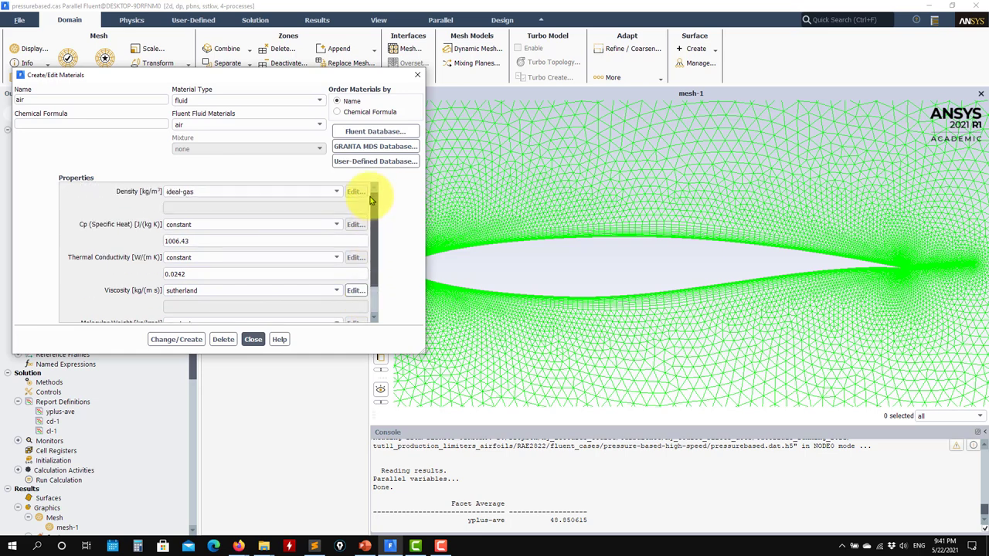
click(255, 339)
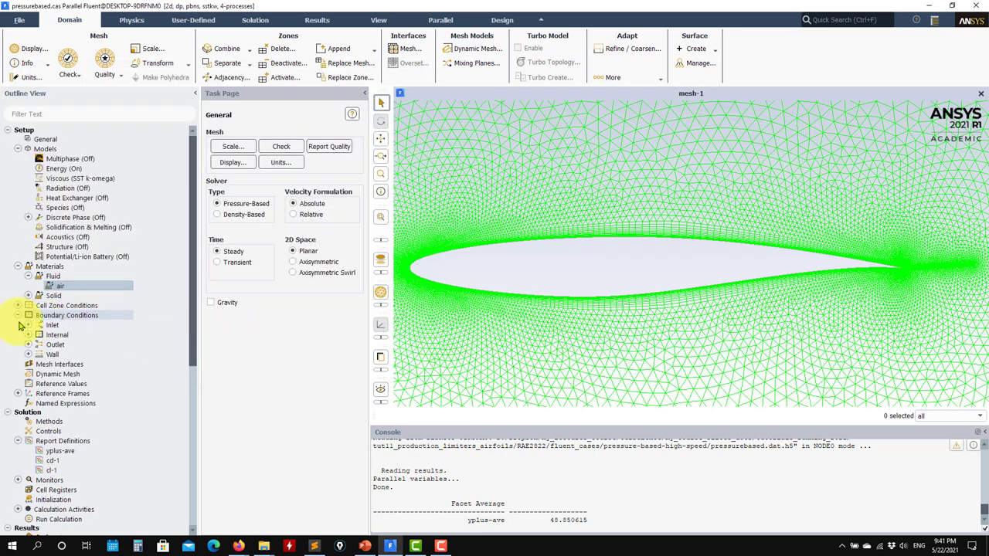
- Open the boundary conditions and review the momentum and turbulence settings of the farfield_in pressure far-field zone on the outer boundary
double_click(44, 317)
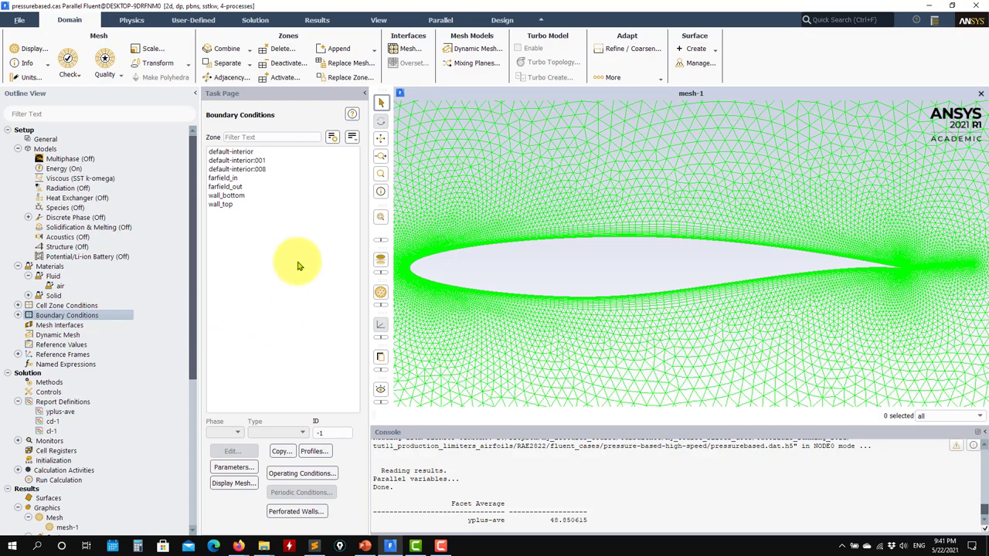
scroll(510, 336, down, 5)
scroll(514, 346, down, 5)
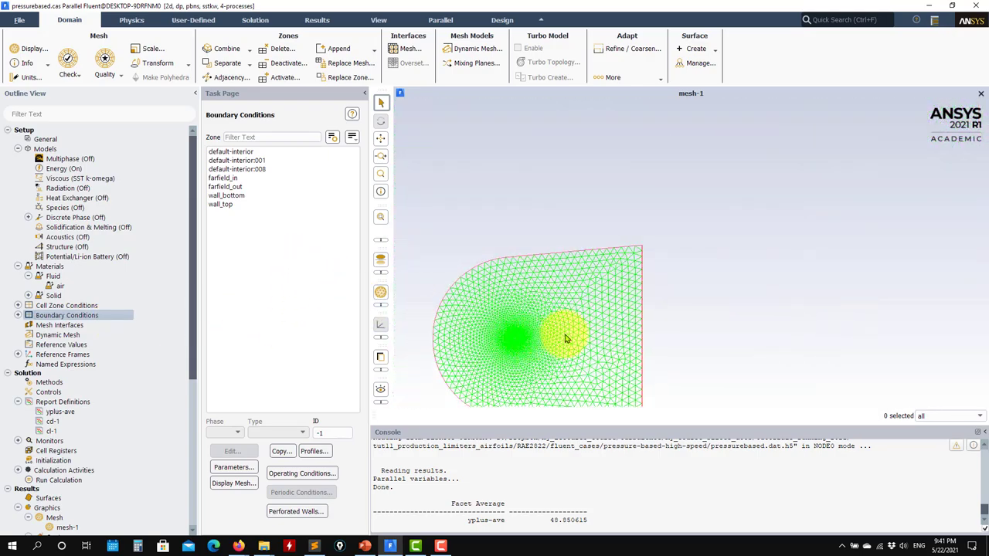
drag(565, 340, 579, 261)
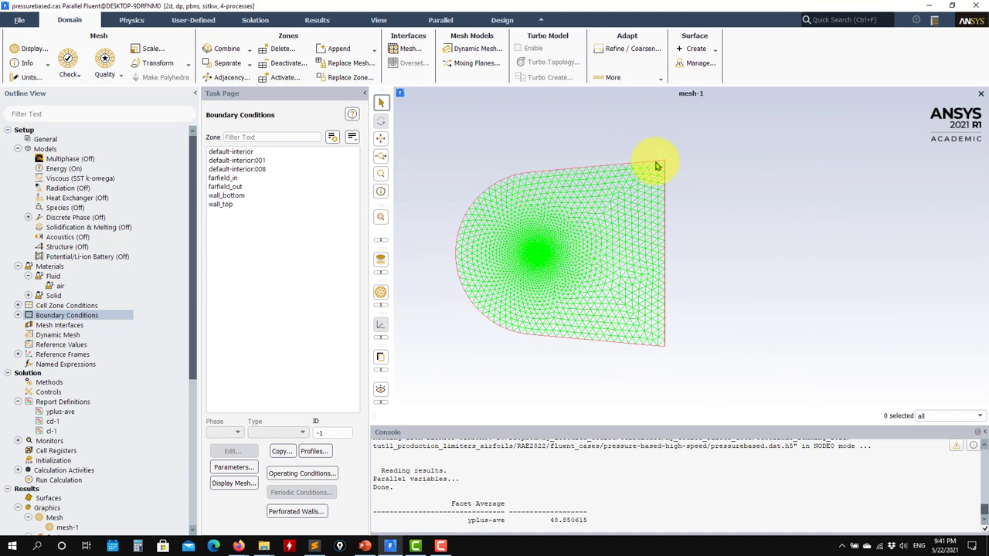
click(237, 179)
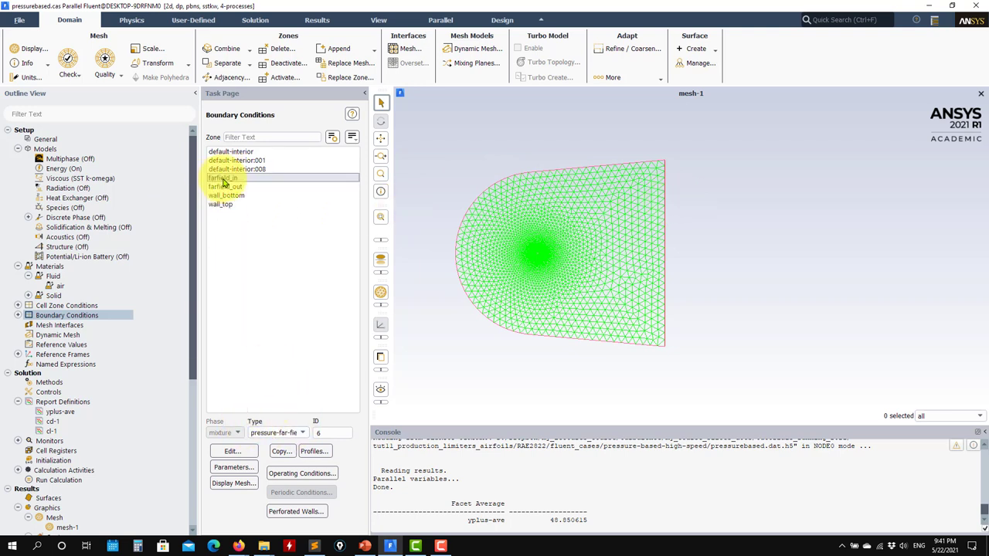
click(230, 451)
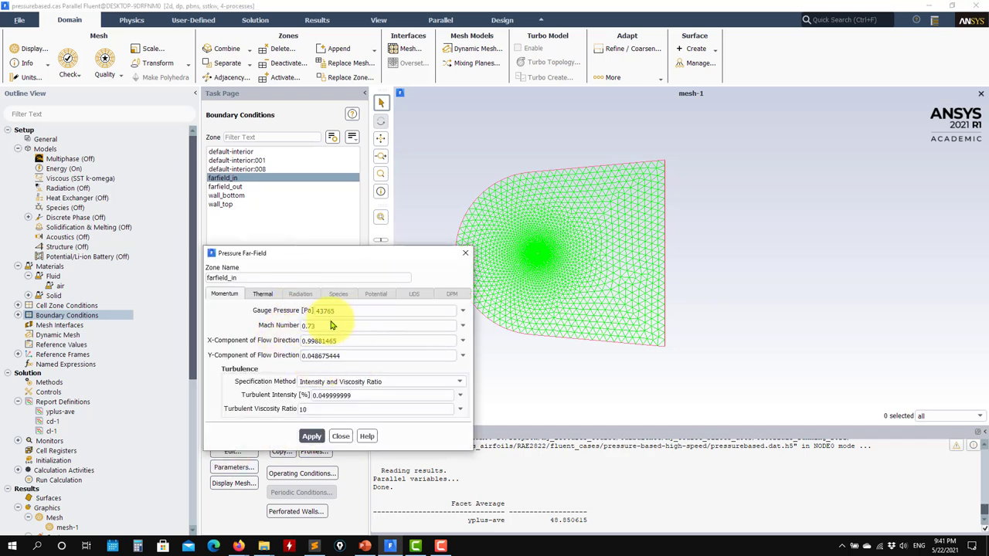
click(341, 340)
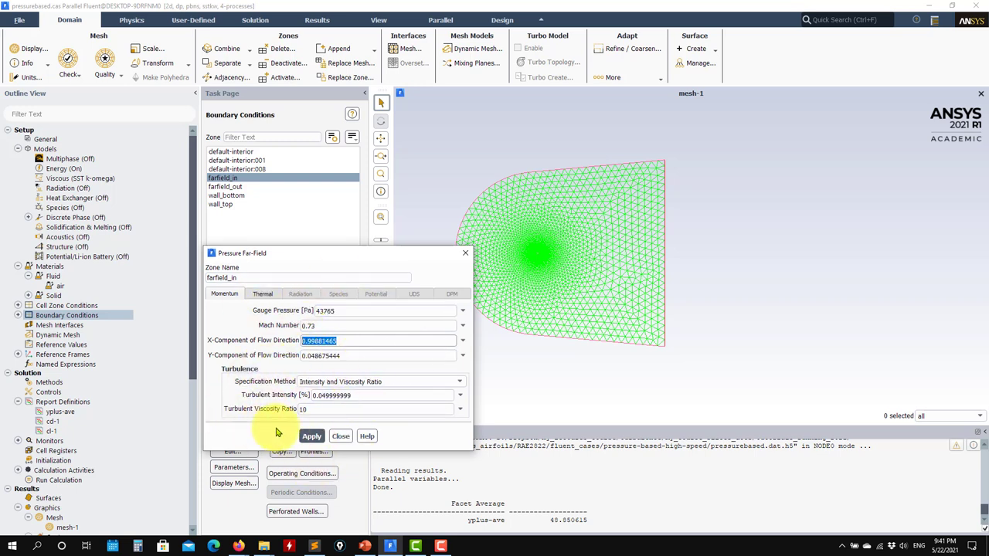
click(310, 436)
click(340, 437)
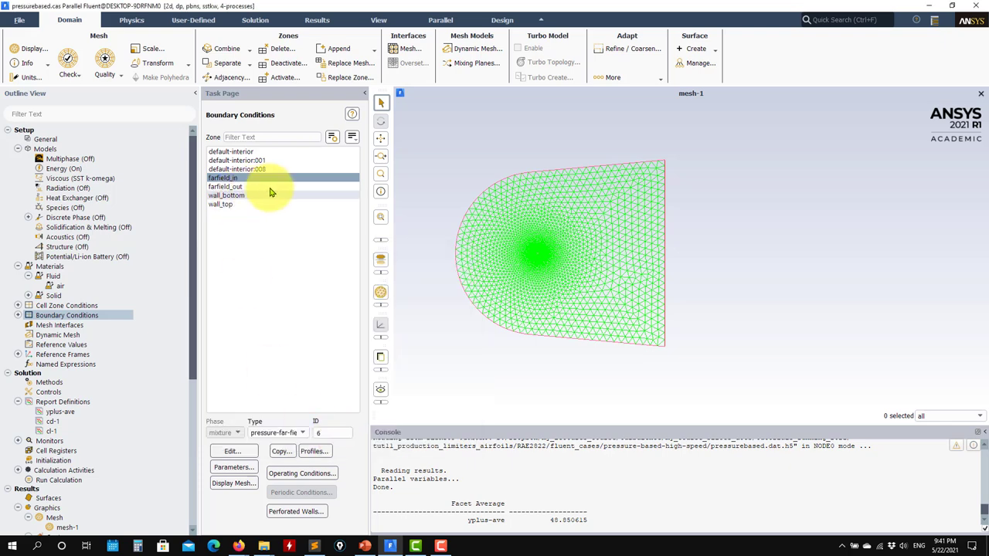
- Review the reference values and collapse the Report Definitions, Models and Materials branches of the outline
click(62, 345)
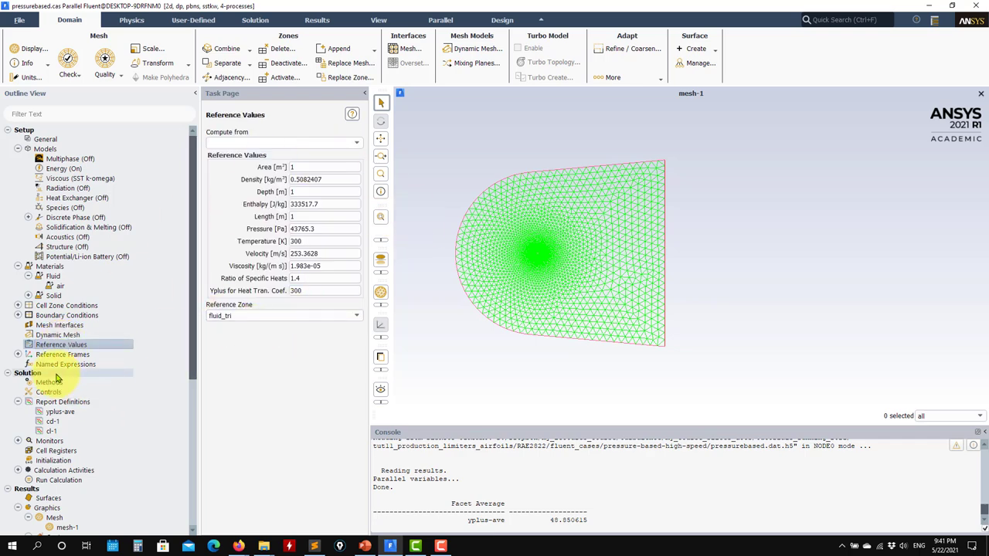
click(28, 374)
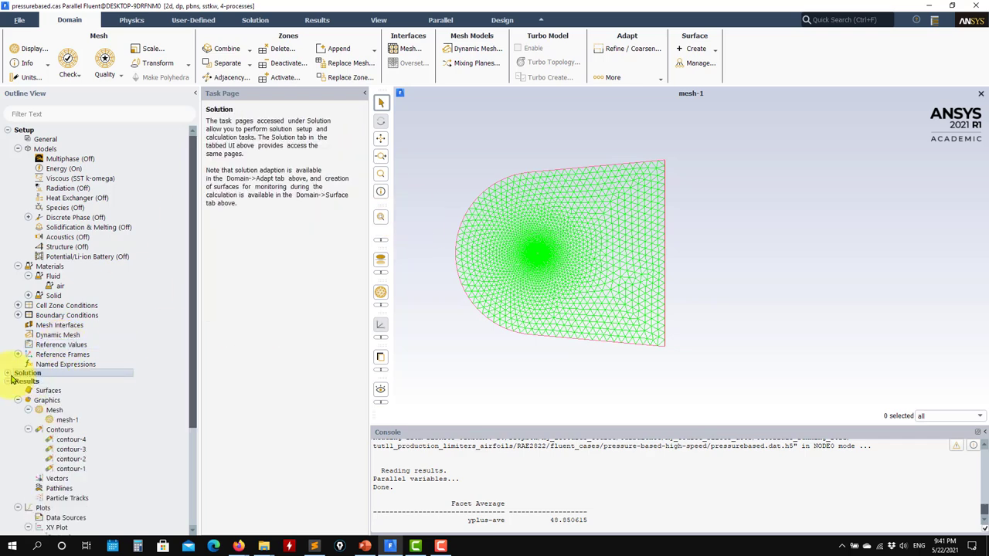
click(18, 402)
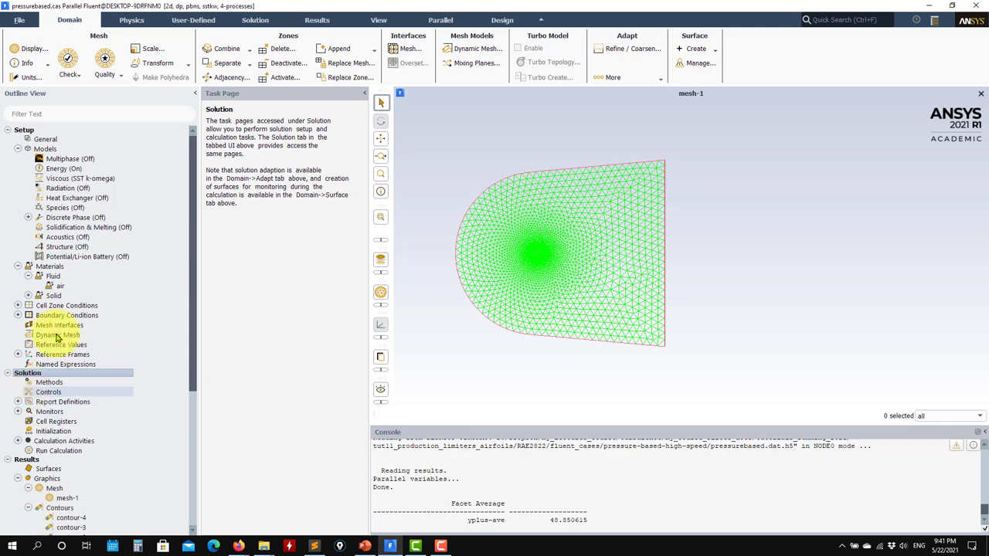
click(28, 149)
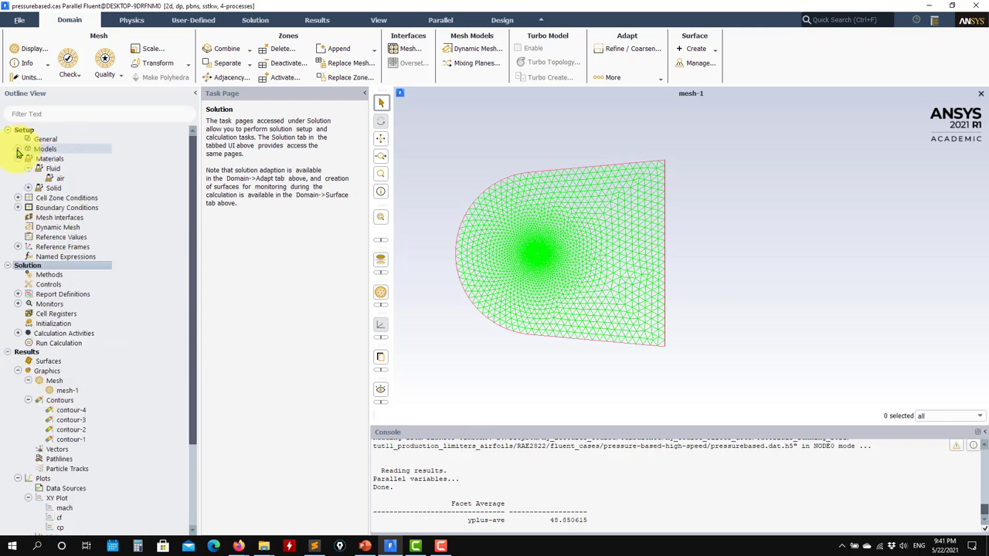
click(18, 160)
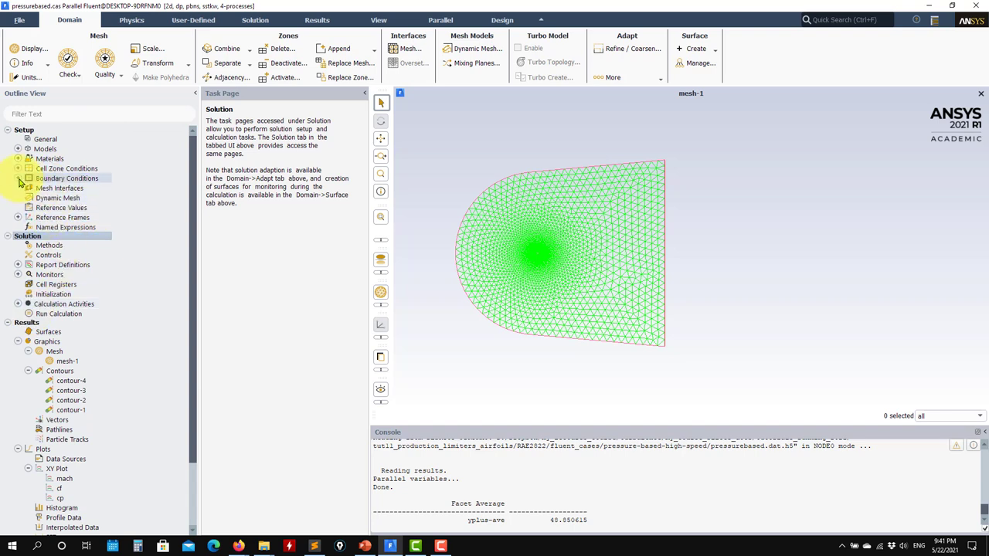
- Reopen the farfield_in inlet definition and check its Mach number and X and Y flow direction components
click(19, 179)
click(28, 189)
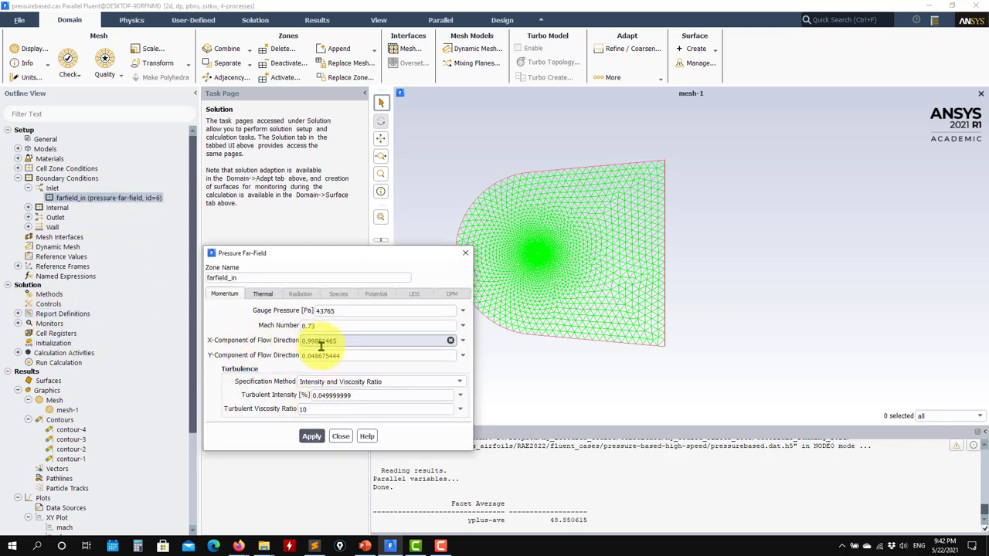
click(341, 438)
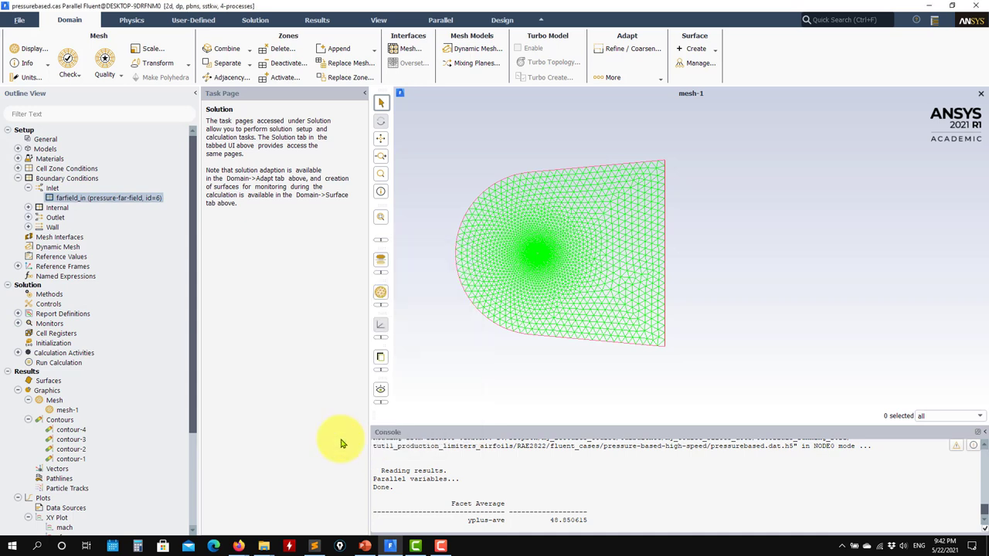
- Review the solution methods and the pseudo transient relaxation factors, and expand the list of report definitions
click(49, 295)
click(47, 305)
click(17, 313)
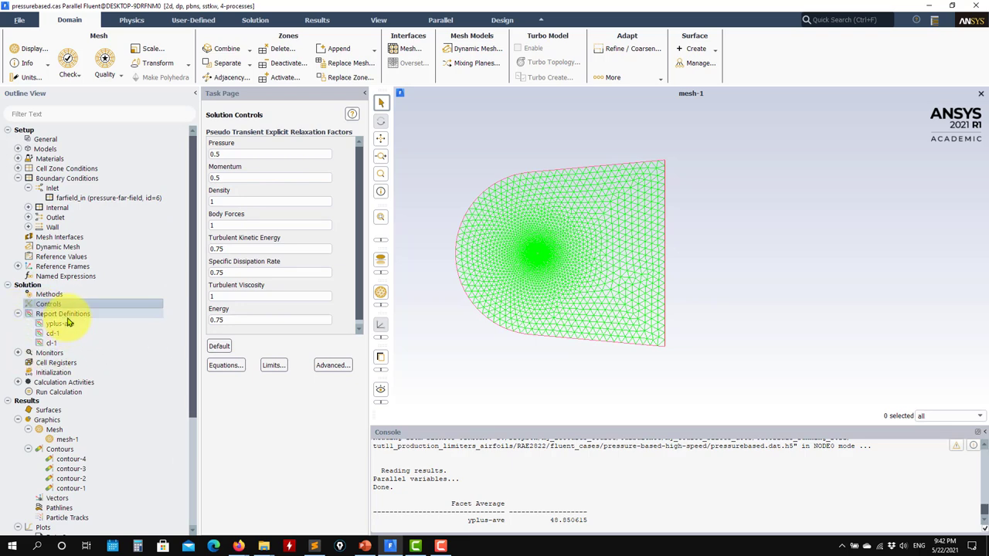
double_click(23, 314)
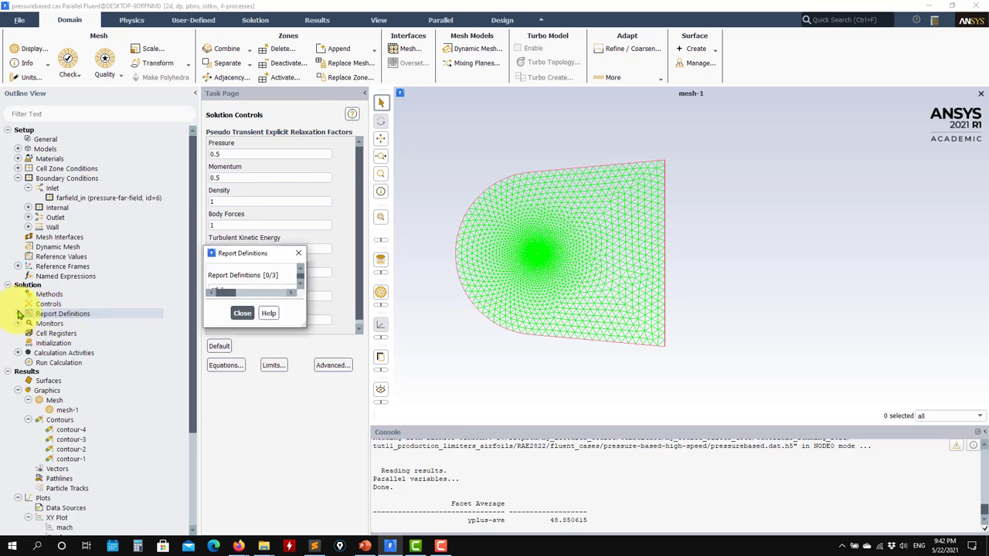
click(351, 493)
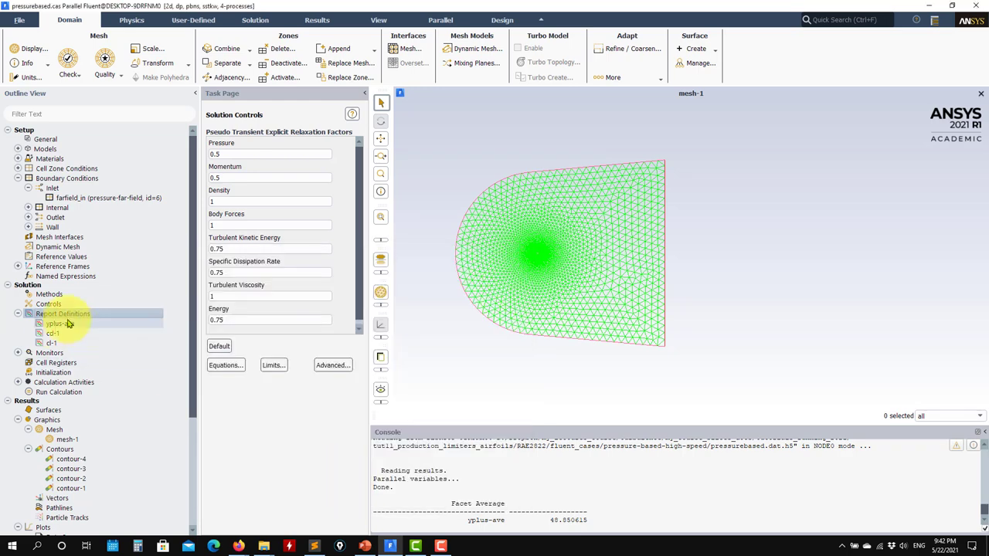
- Inspect the yplus-ave surface report definition, including its report type, Wall Yplus variable and selected surfaces, and close it without changes
double_click(59, 326)
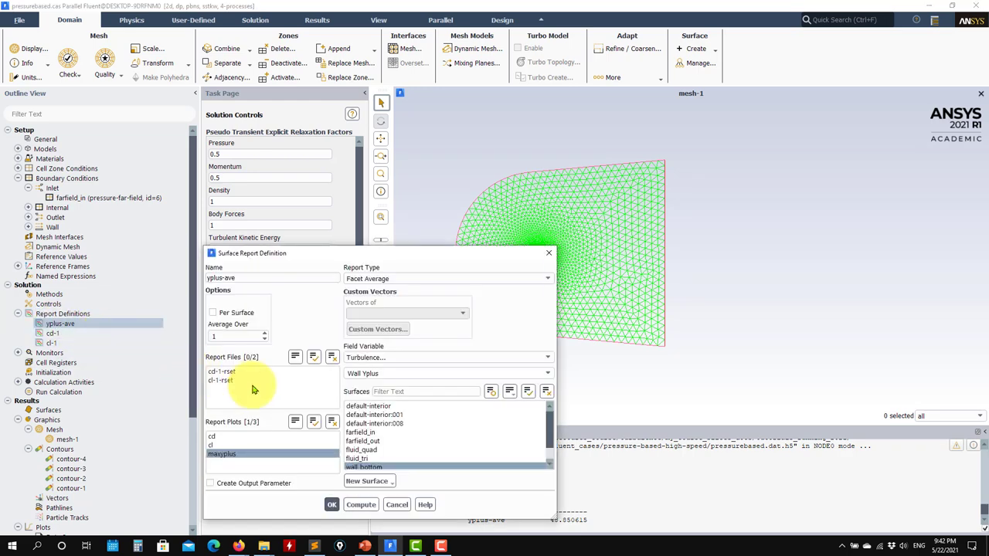
scroll(439, 453, down, 1)
click(541, 450)
click(541, 459)
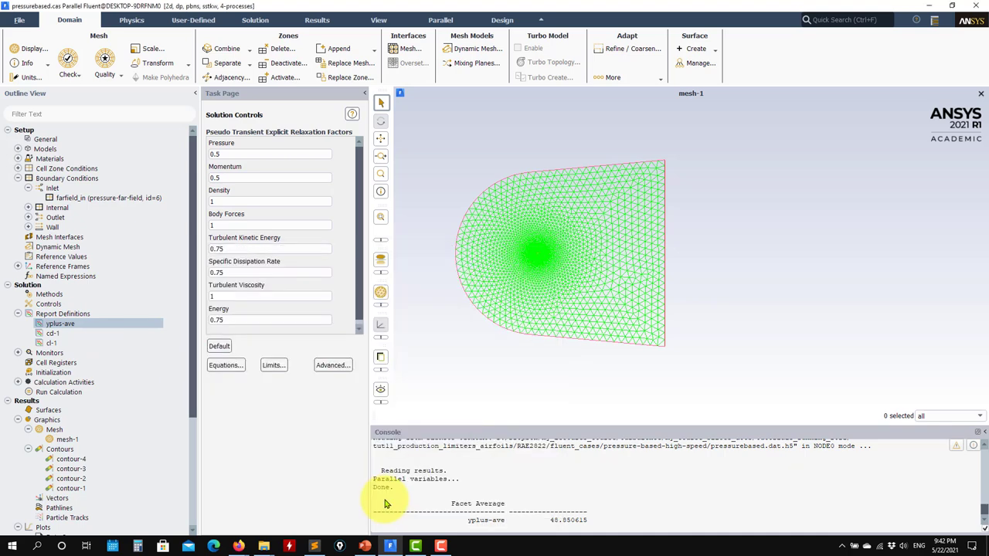
click(394, 505)
- Check the force vector components in the cd-1 drag and cl-1 lift report definitions
double_click(84, 333)
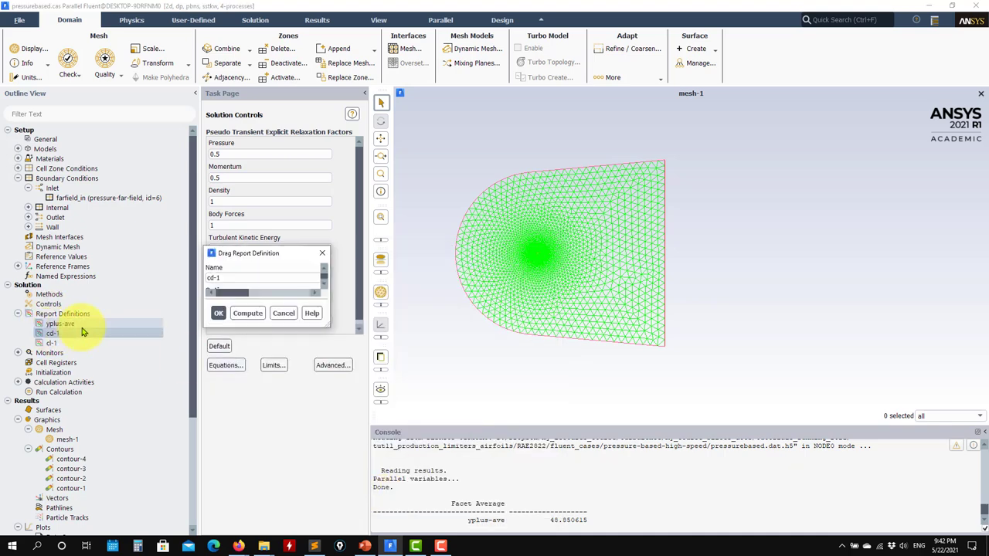
drag(394, 260, 352, 267)
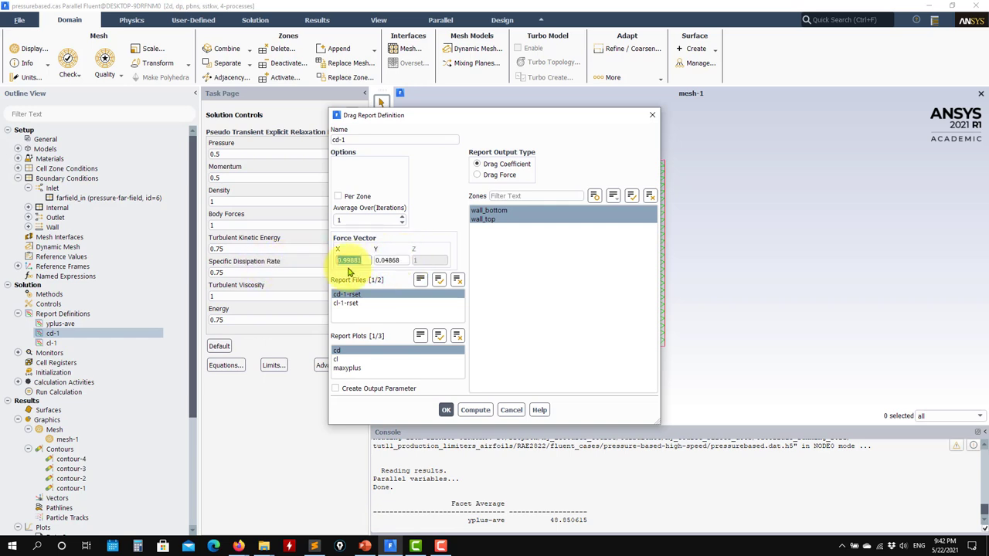
double_click(51, 343)
drag(376, 261, 355, 261)
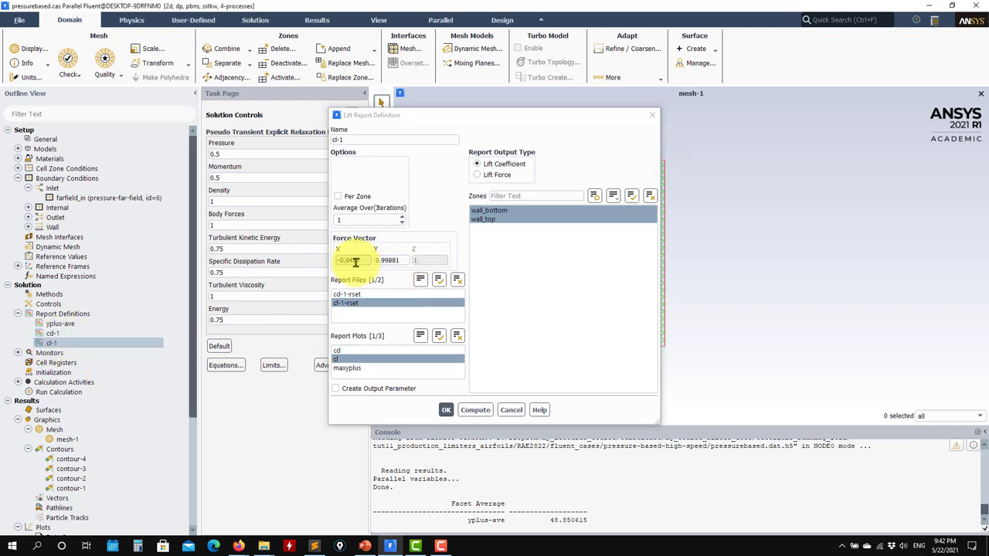
click(511, 410)
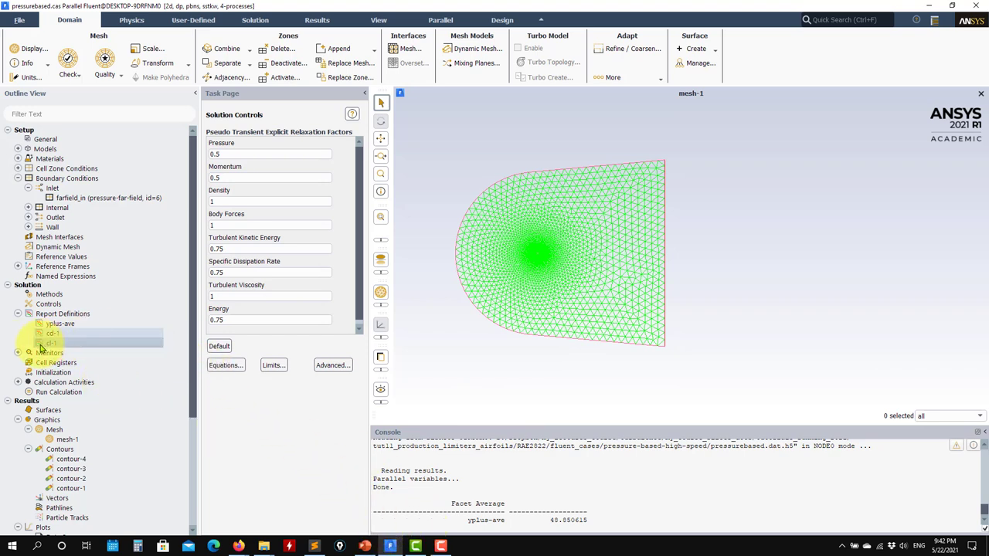
- Review the cl convergence condition under the monitors, including its stop criterion and iteration settings
click(17, 354)
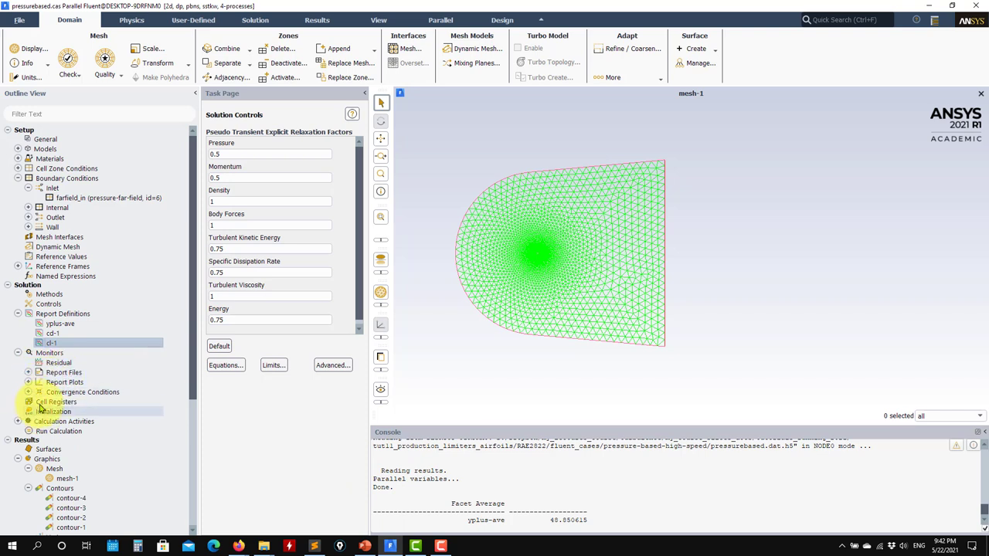
double_click(77, 393)
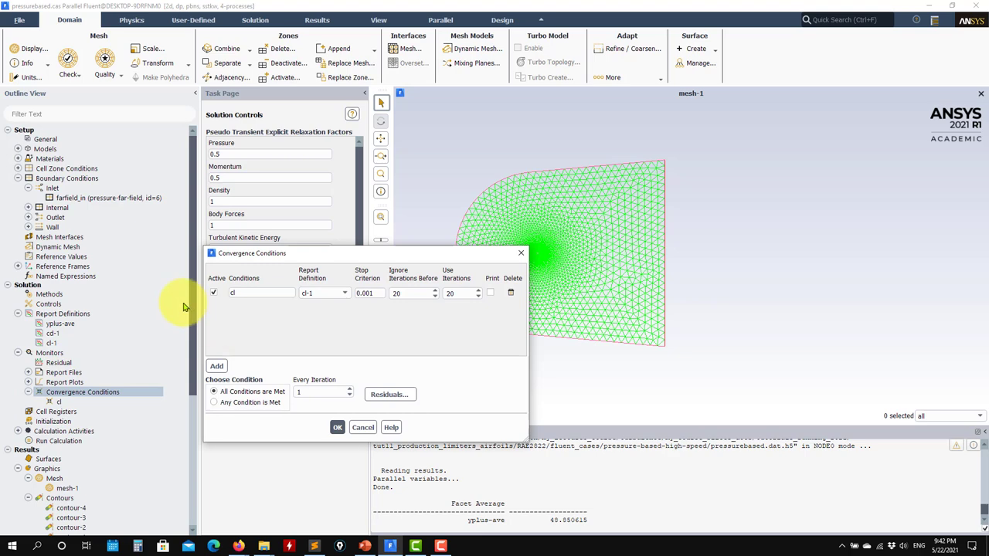
click(337, 427)
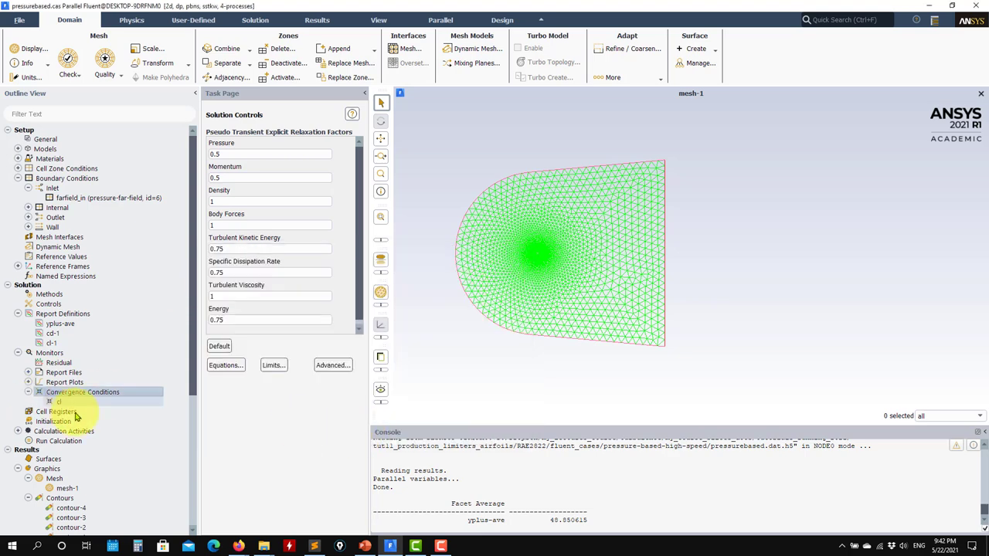
- Initialize the flow with Standard Initialization and display the contour-1 velocity magnitude contours on fluid_quad and fluid_tri
click(36, 423)
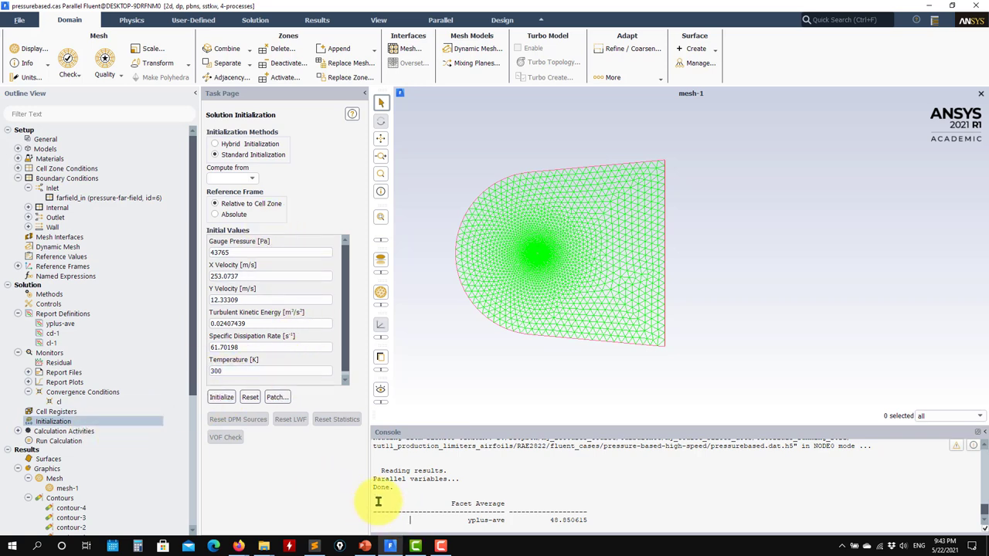
key(Return)
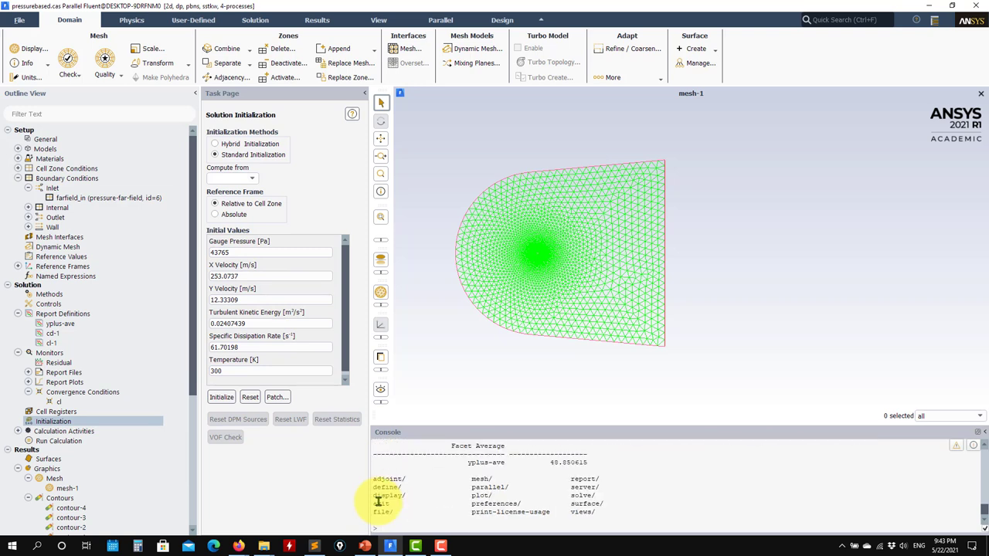
scroll(46, 425, down, 3)
double_click(60, 411)
click(286, 492)
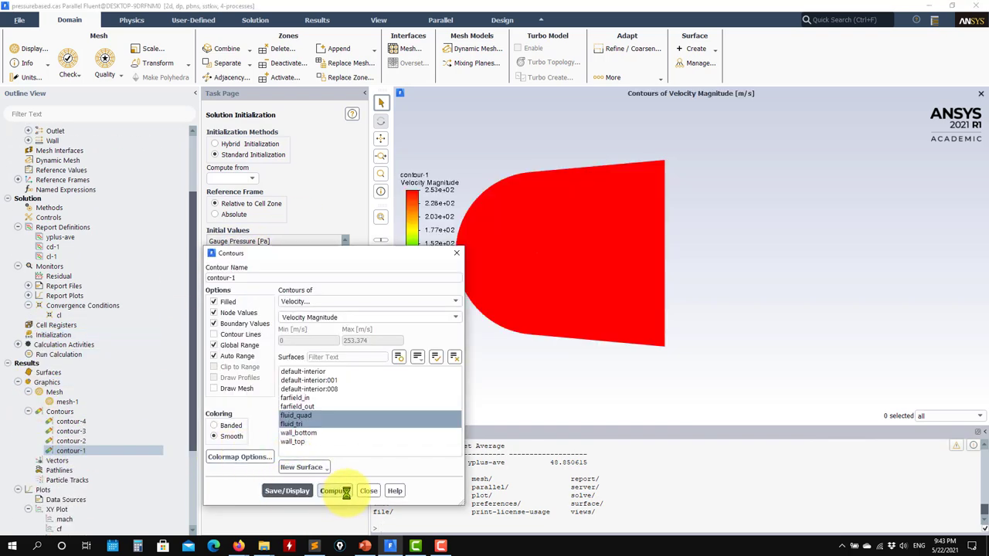
click(369, 490)
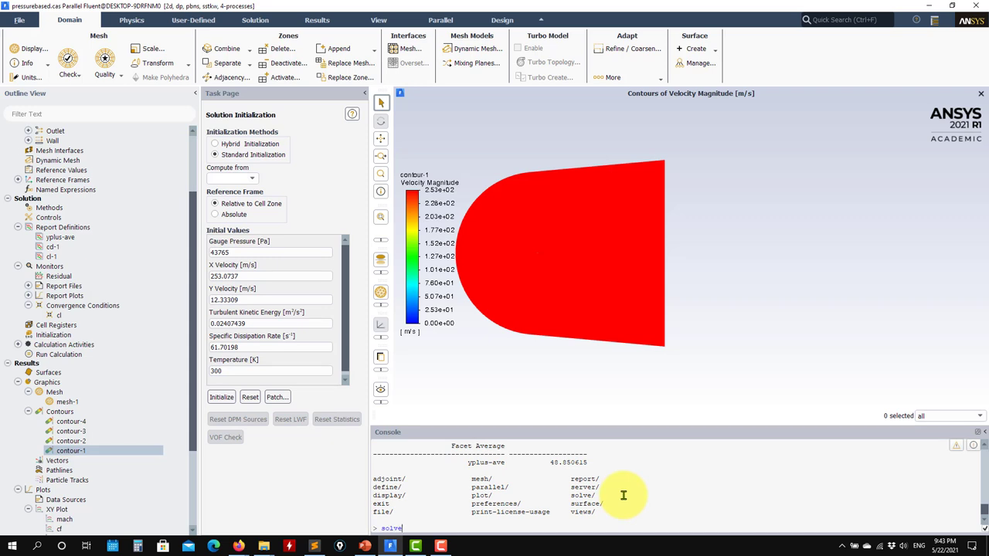
- Run FMG initialization from the console with solve, init and fmg-ini, answering yes to enable it
text(e)
key(Return)
text(init)
key(Return)
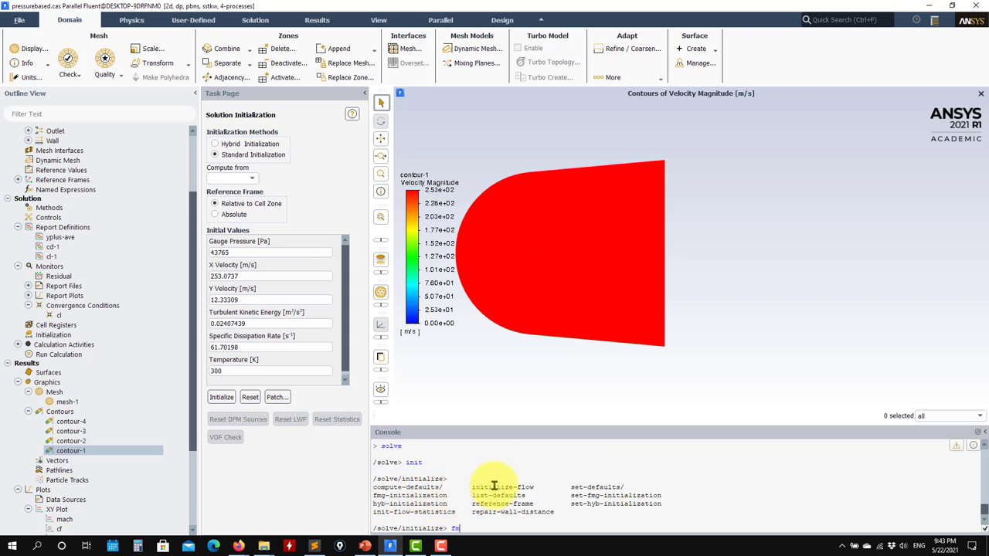
text(fmg-ini)
key(Return)
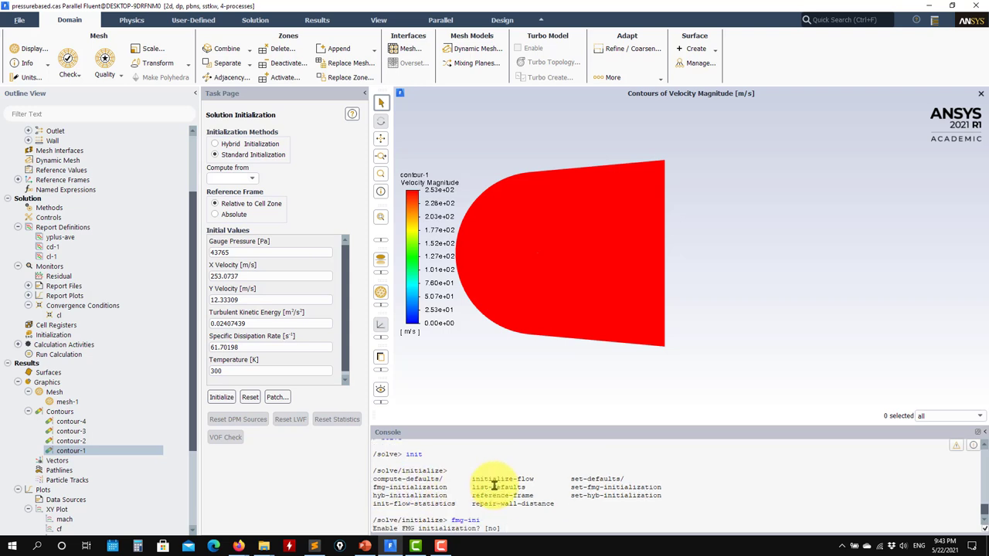
text(ye)
key(Return)
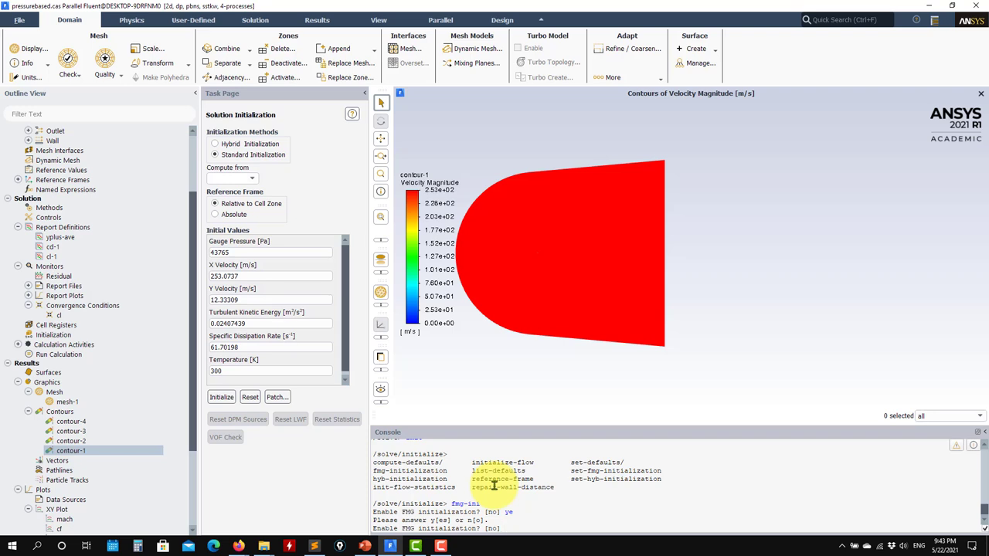
text(yes)
key(Return)
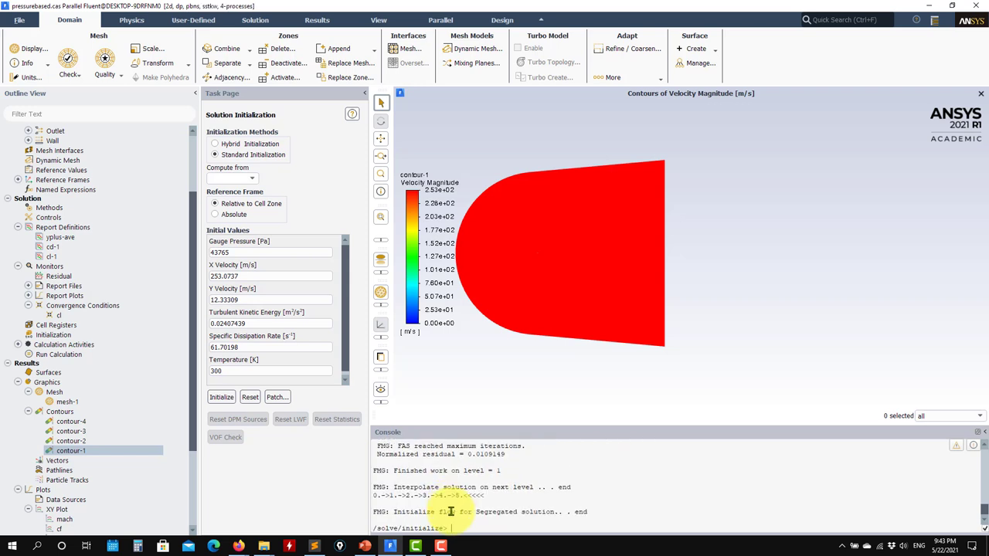
- Display the contour-1 velocity magnitude contours on fluid_quad and fluid_tri for the FMG-initialized flow around the airfoil
double_click(115, 450)
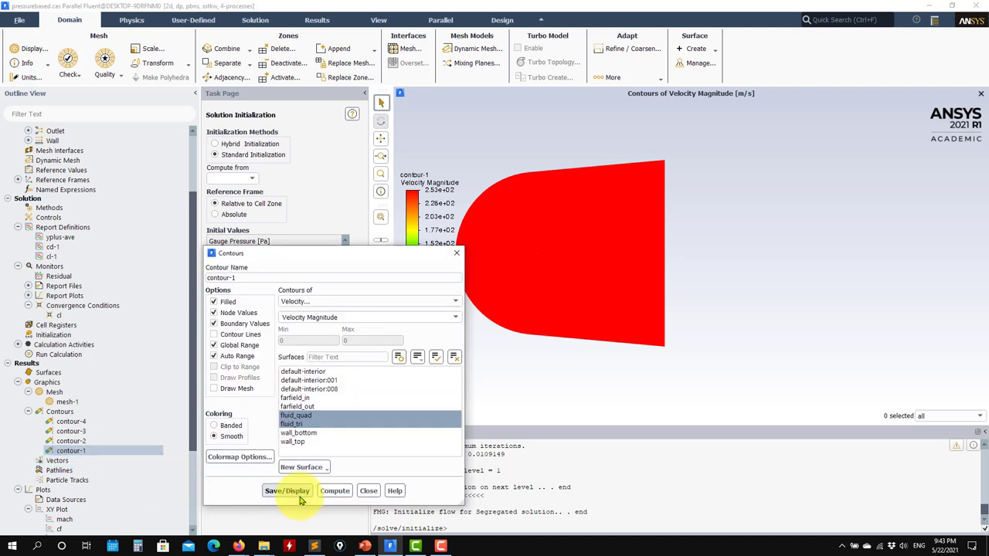
click(301, 499)
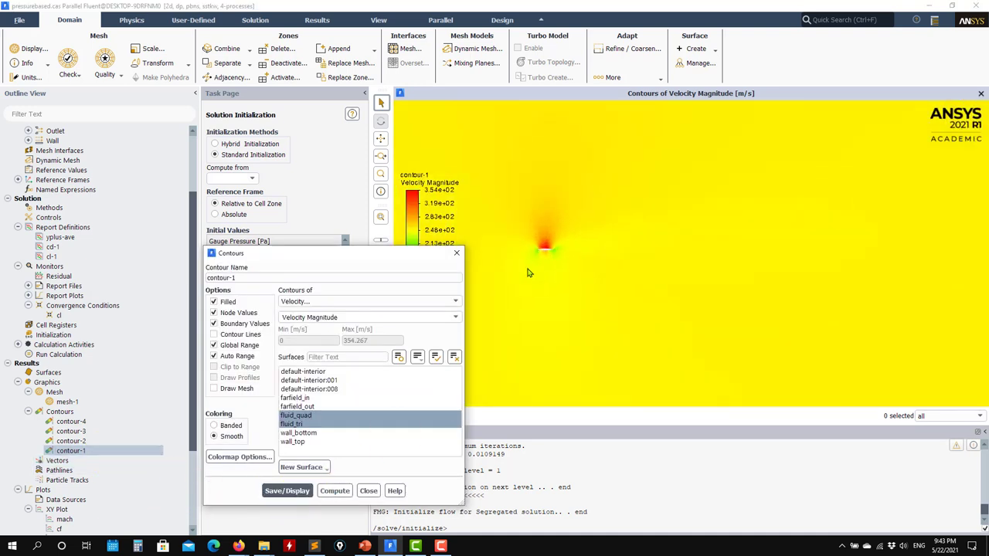
scroll(542, 245, up, 10)
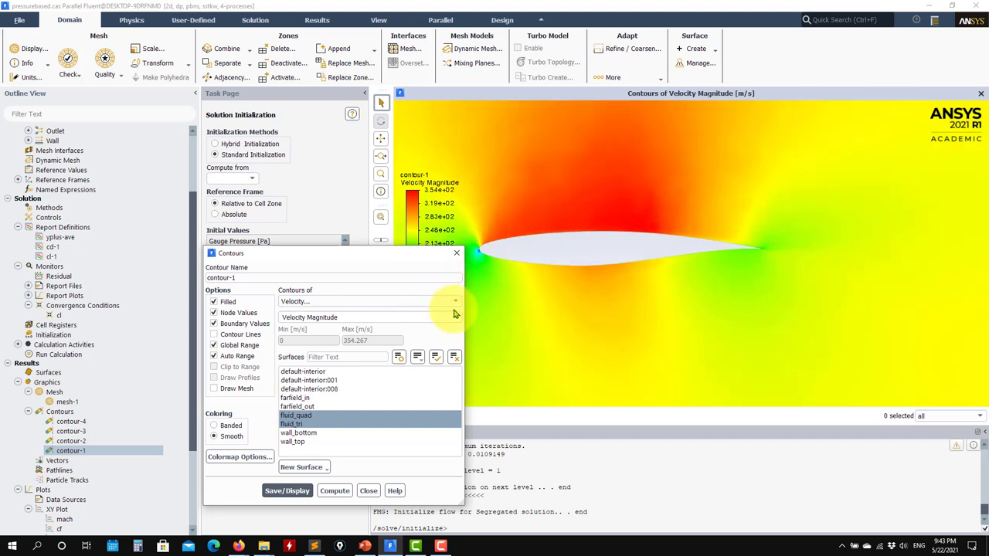
- Change the contour-1 variable to static temperature and display it
click(455, 302)
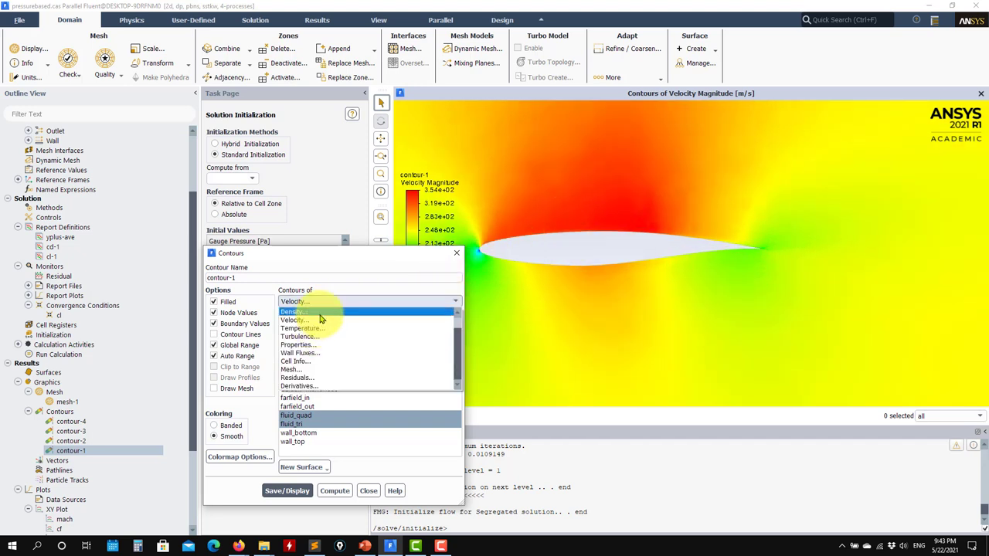
click(320, 328)
click(287, 491)
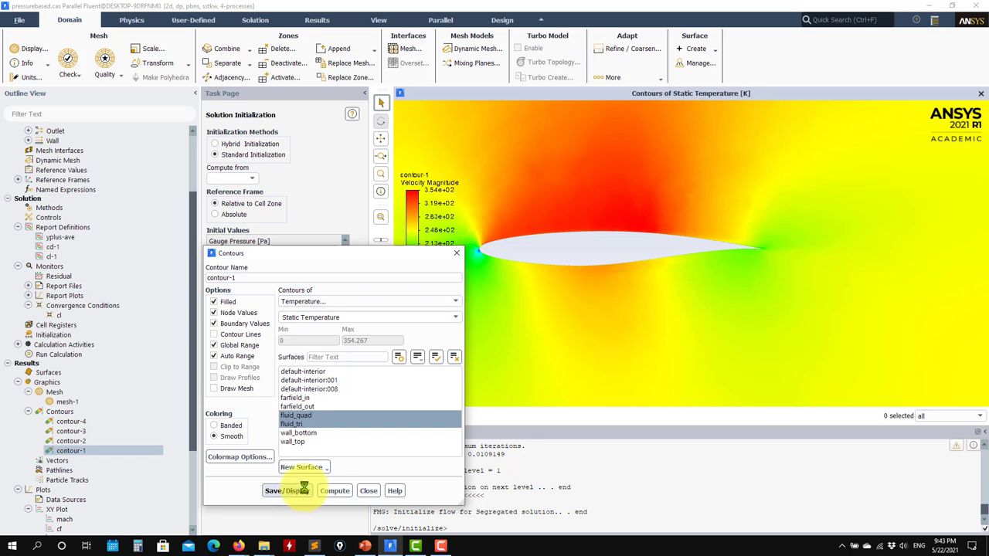
- Switch contour-1 back to velocity magnitude, display it and close the contour definition
click(455, 302)
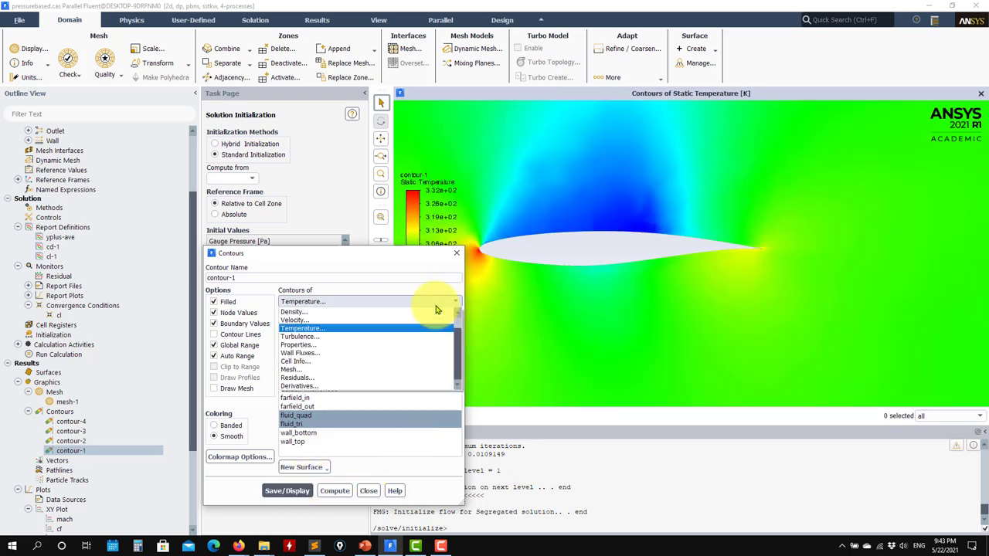
click(325, 320)
click(287, 491)
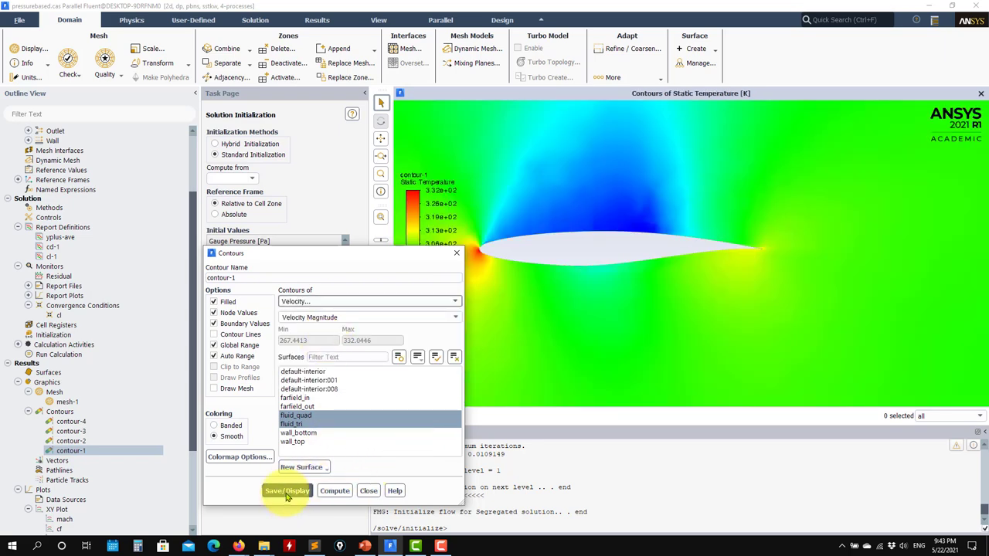
click(379, 491)
scroll(619, 314, down, 4)
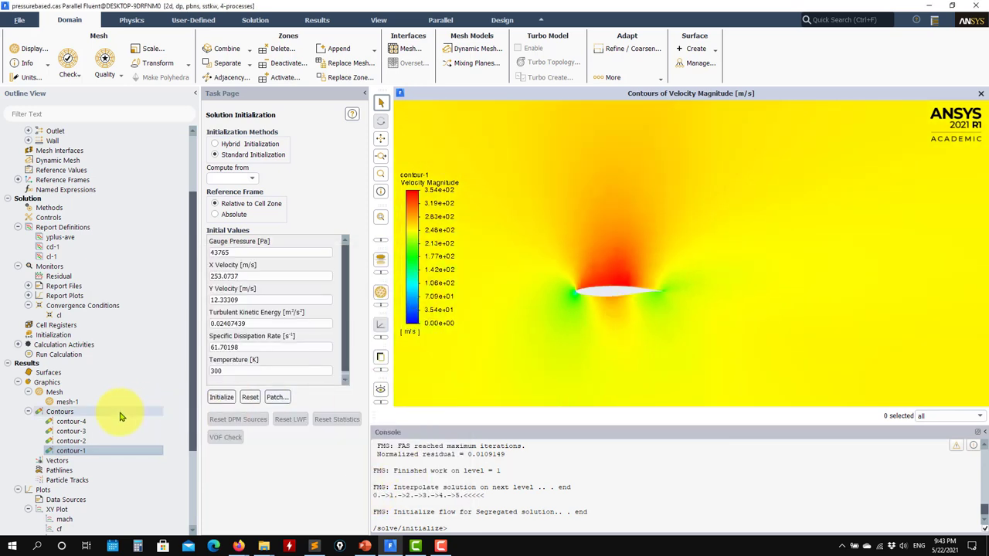
- Start the calculation with 500 iterations, agreeing to create new report files for cd and cl
double_click(39, 354)
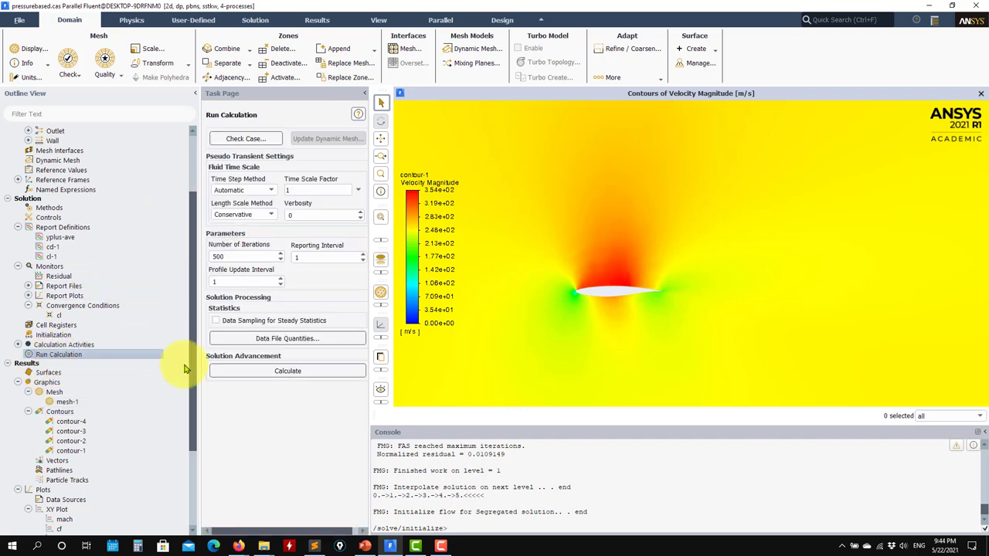
click(299, 371)
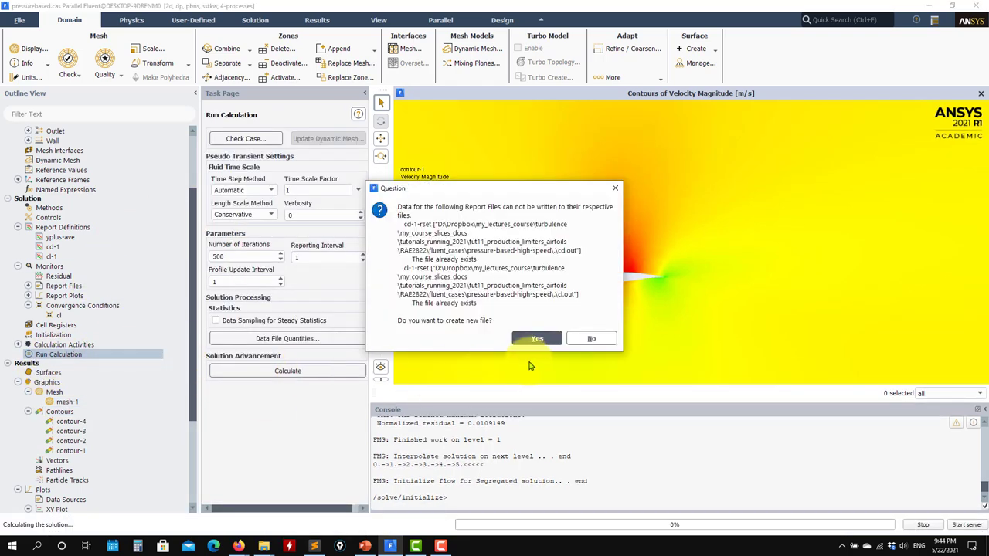
click(540, 338)
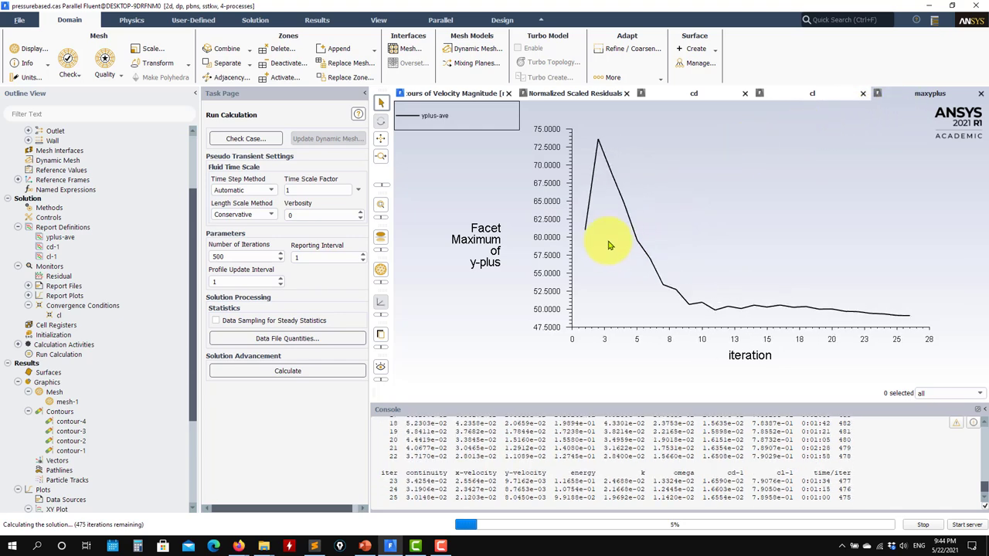
- Bring up the velocity magnitude contour window during the run and examine the flow around the airfoil
click(445, 93)
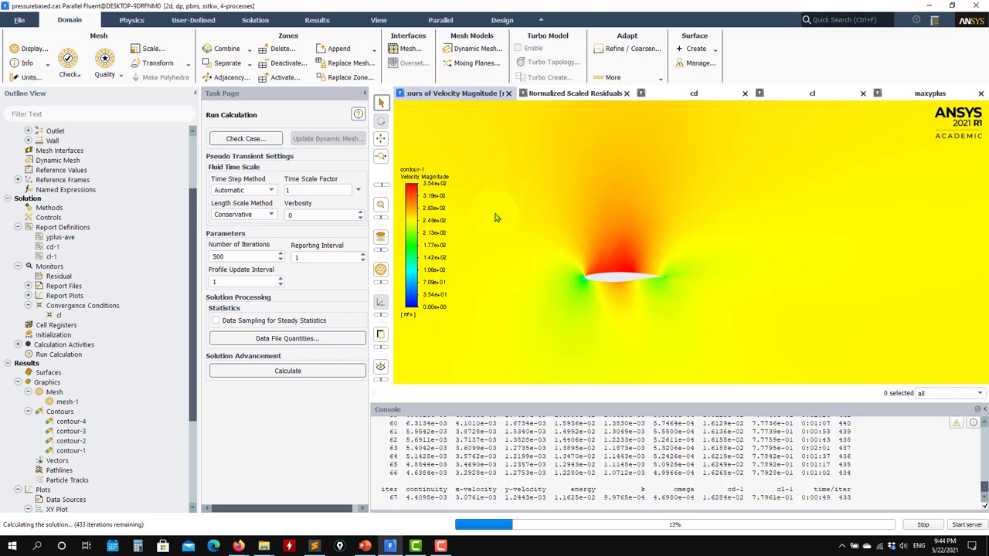
scroll(595, 291, up, 4)
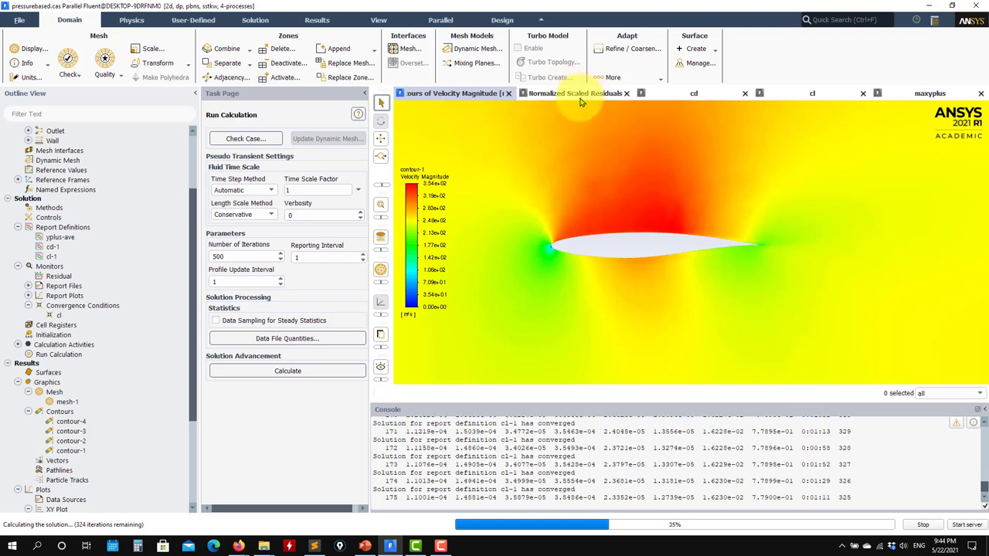
scroll(638, 266, up, 3)
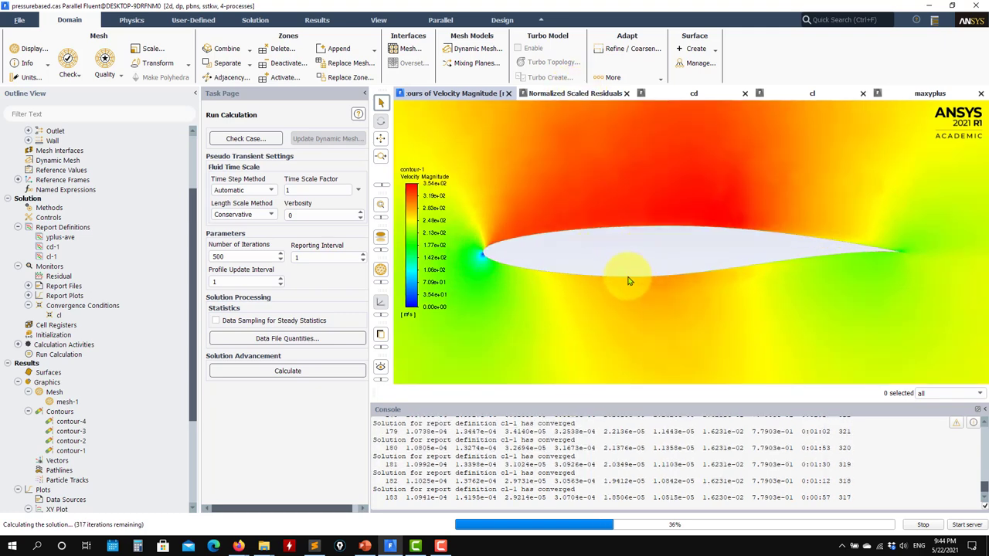
- Examine the scaled residuals, cd, cl and maxyplus monitor plots while the solution iterates
click(578, 93)
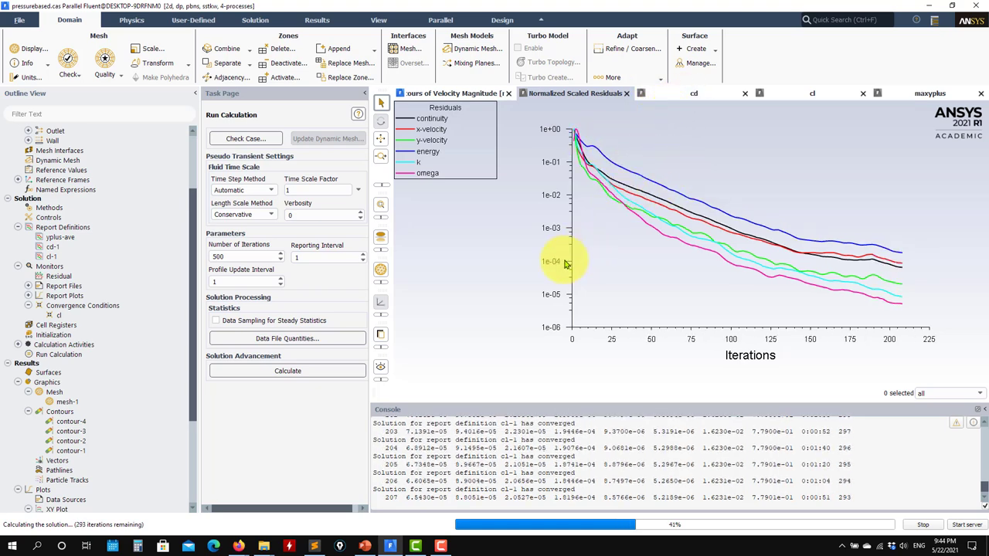
click(686, 94)
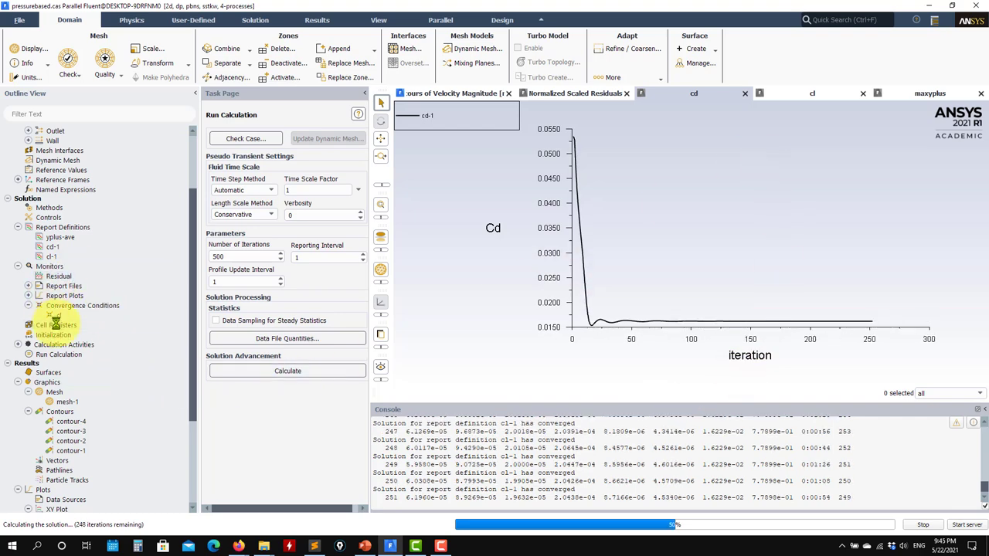
click(468, 93)
click(545, 94)
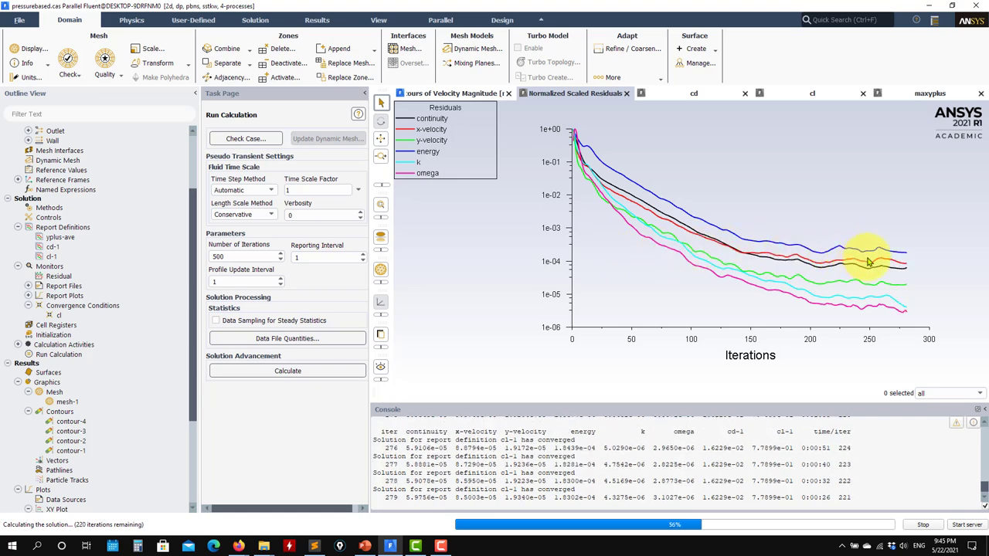
click(700, 93)
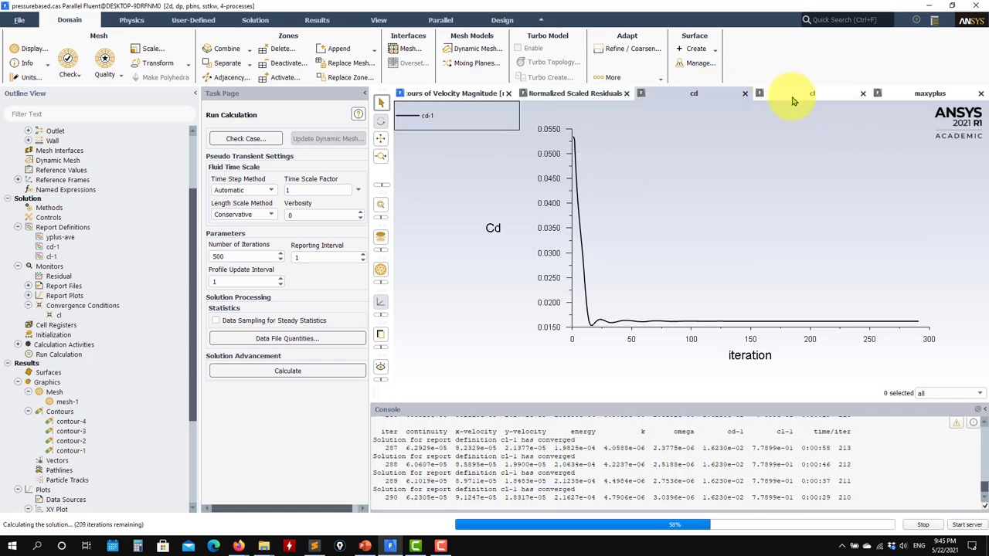
click(802, 96)
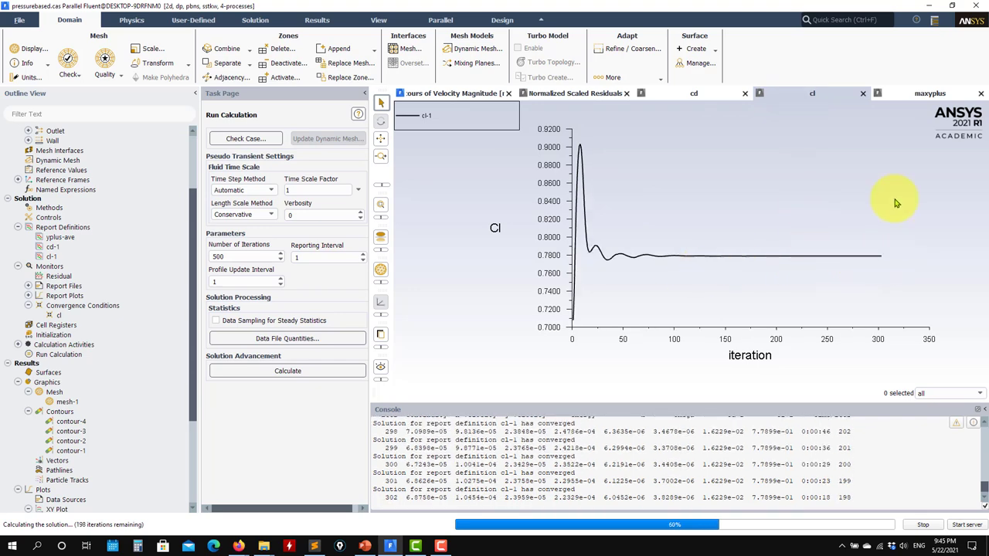
click(928, 94)
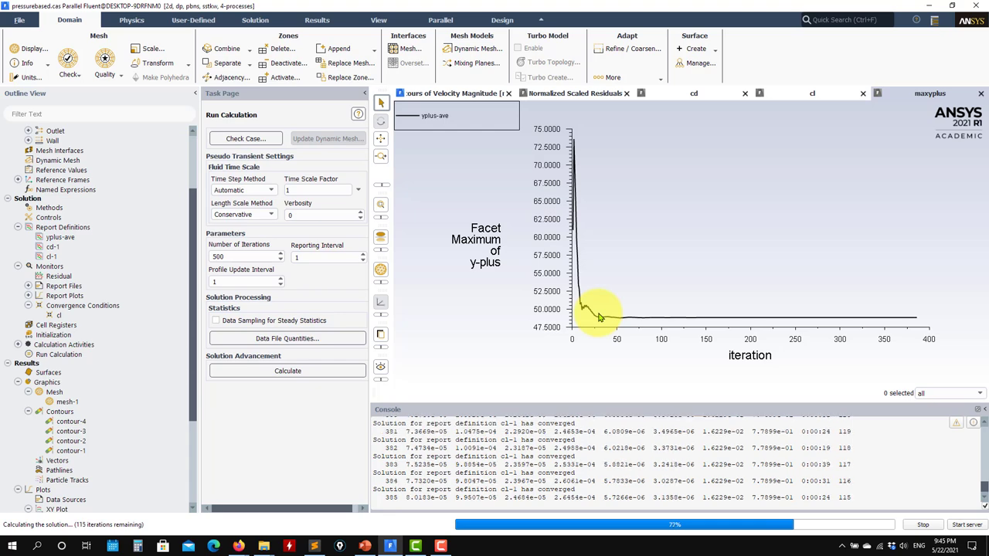
- Recheck the cd and scaled residual histories, and stop the calculation
click(656, 95)
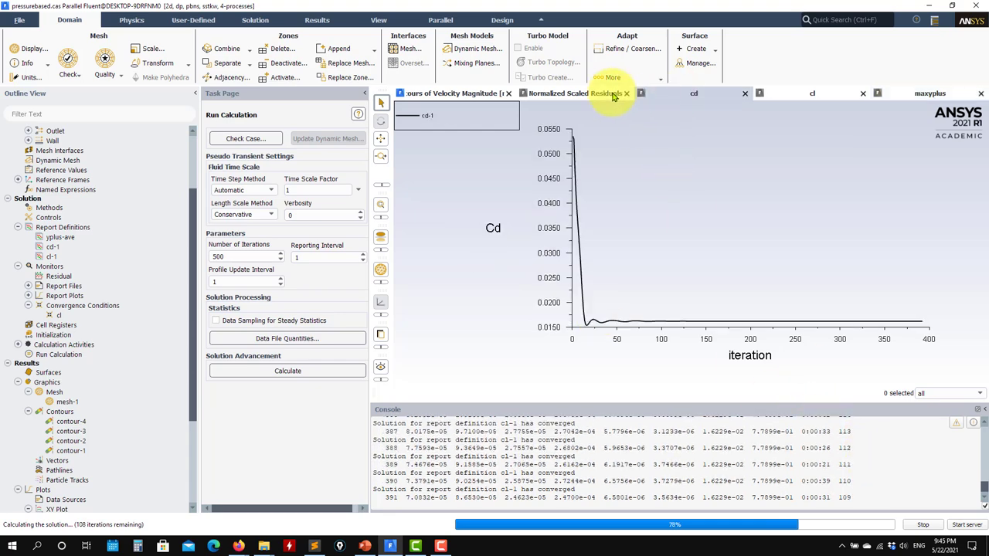
click(467, 95)
click(549, 99)
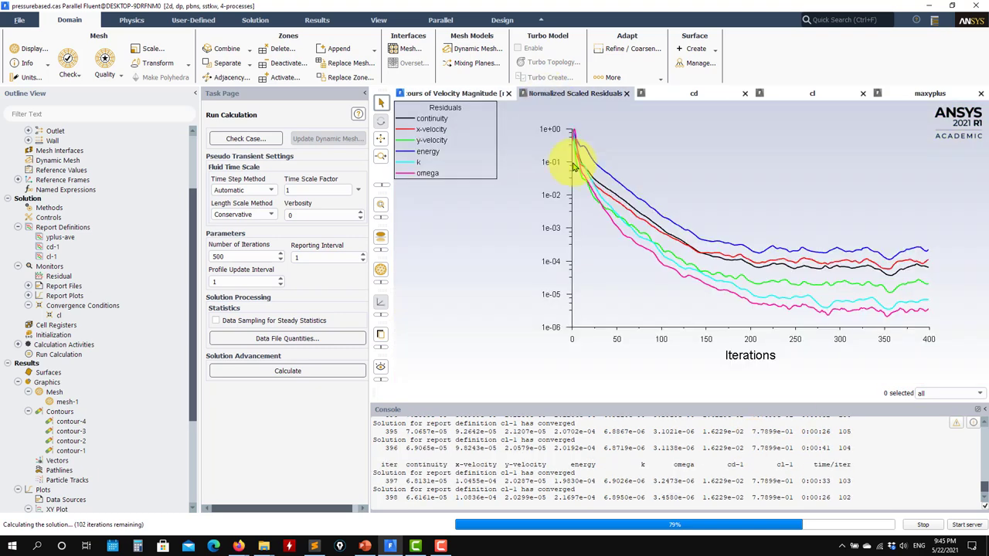
click(921, 526)
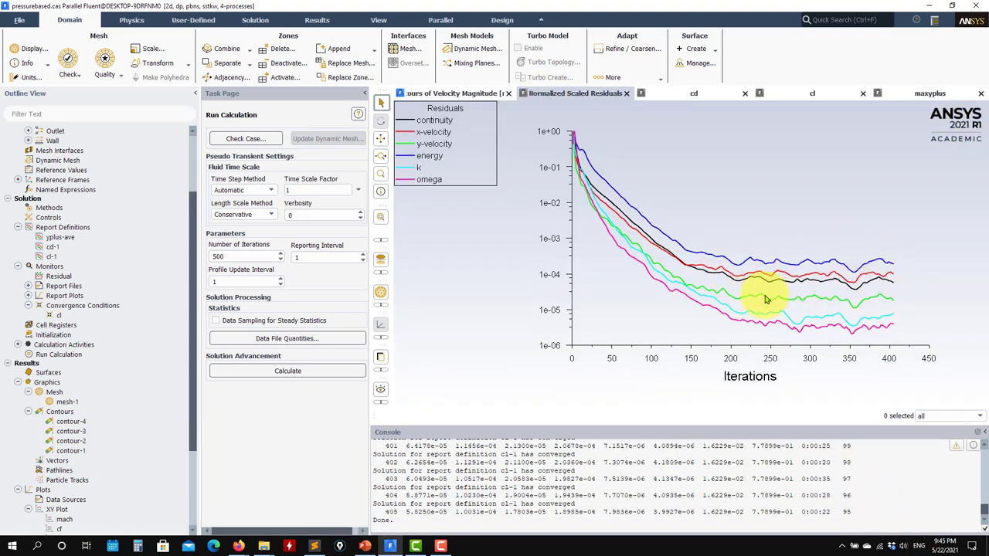
- Display the contour-1 velocity magnitude contours of the computed solution and examine the region above the airfoil's upper surface
double_click(91, 451)
click(276, 500)
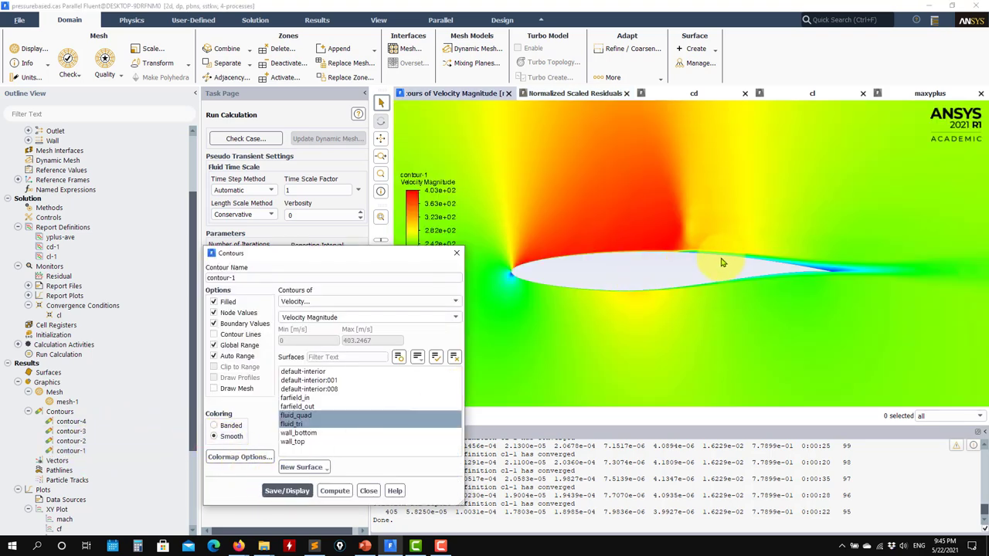
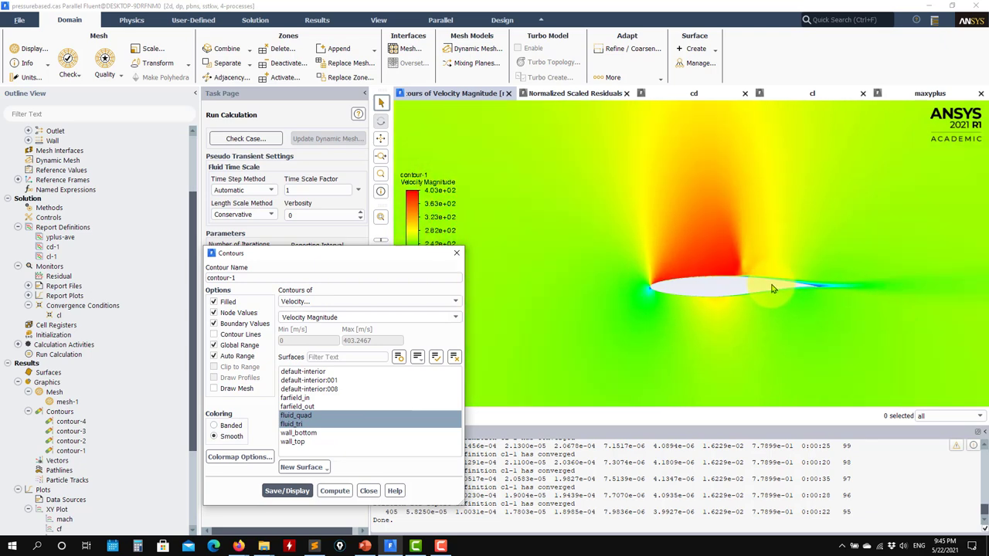
scroll(667, 247, up, 3)
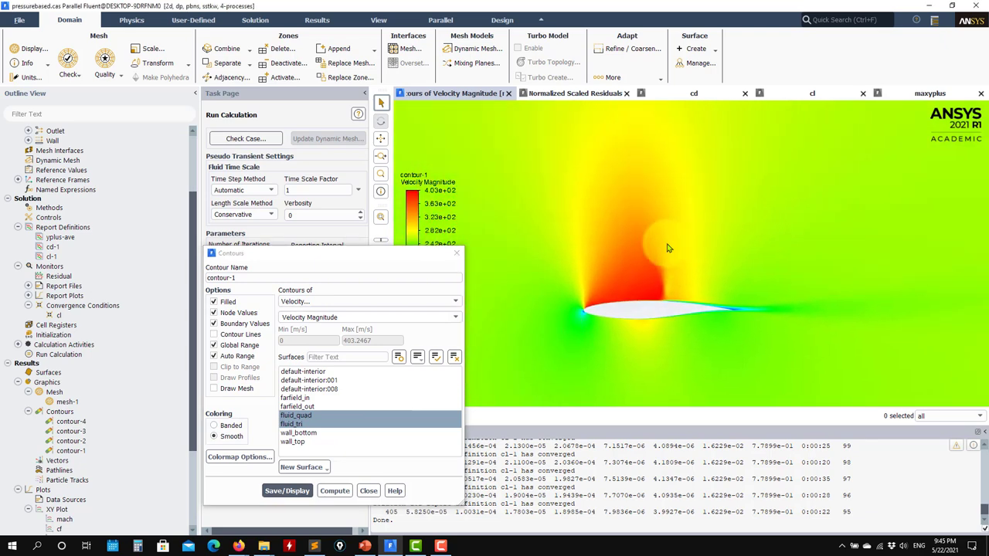
scroll(670, 346, up, 3)
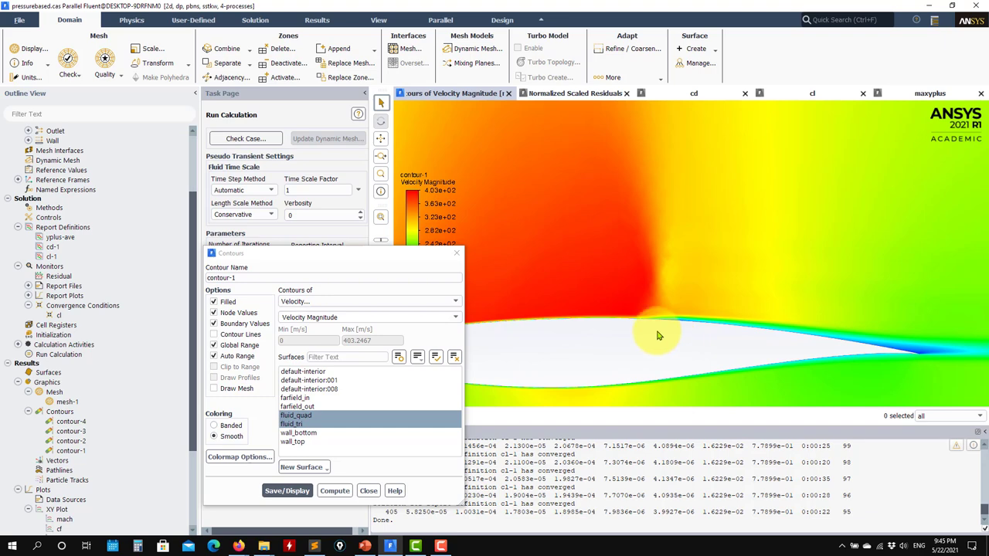
click(368, 491)
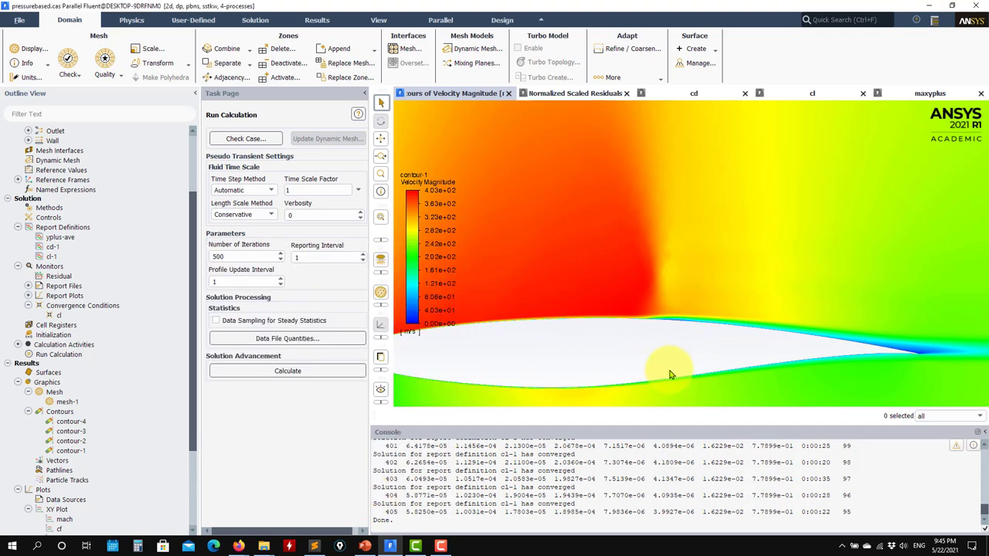
scroll(116, 298, up, 3)
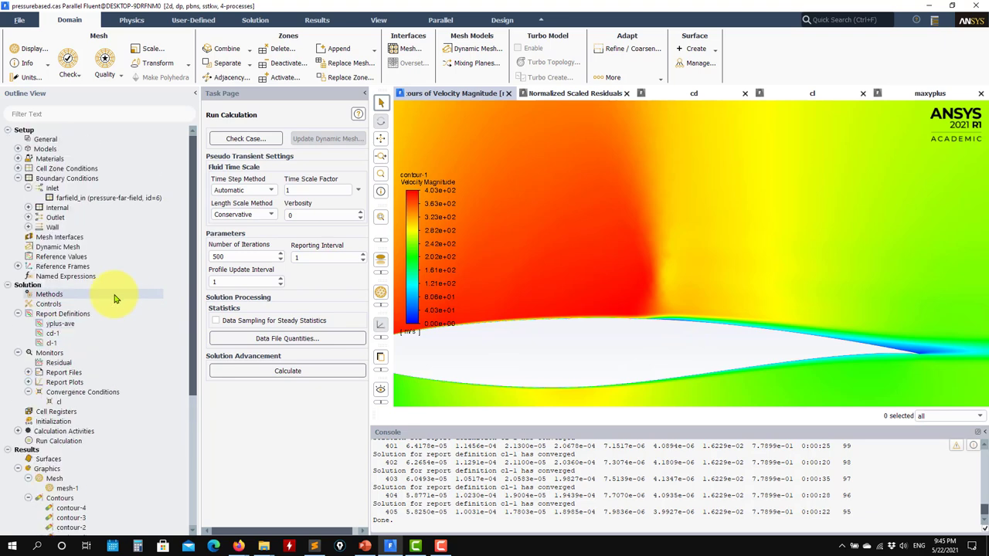
scroll(641, 316, down, 2)
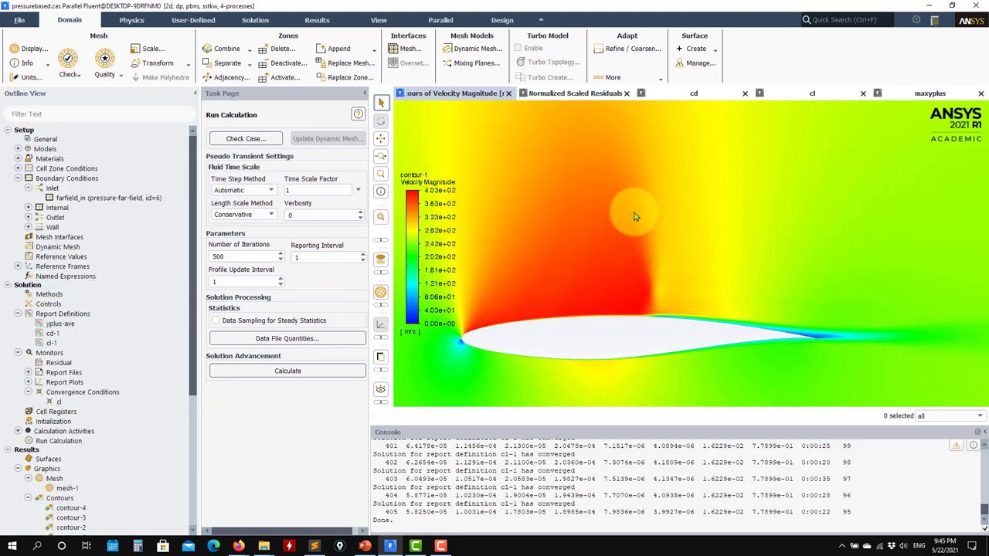
scroll(587, 301, up, 1)
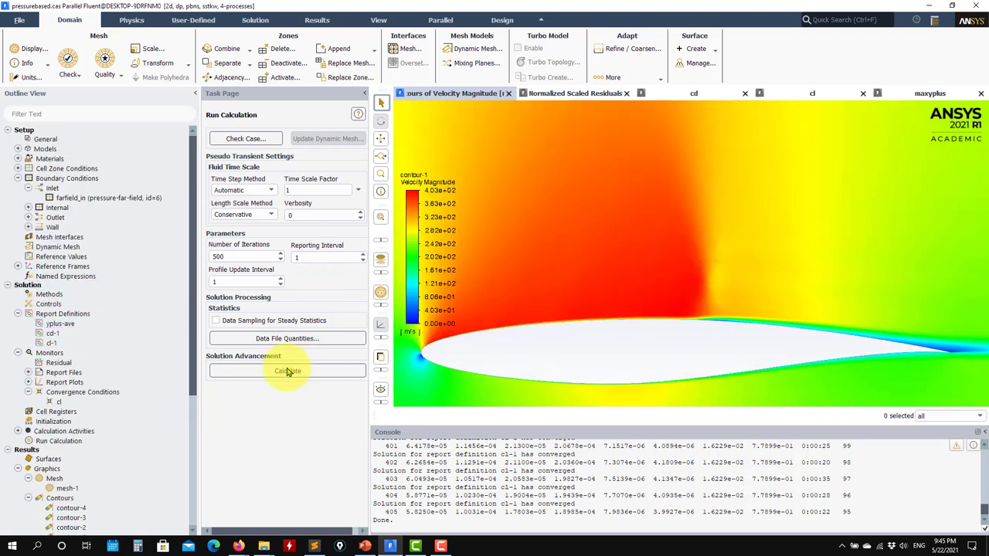
- Display the contour-2 Mach number contours on fluid_quad and fluid_tri, and close the contour definition
scroll(81, 460, down, 3)
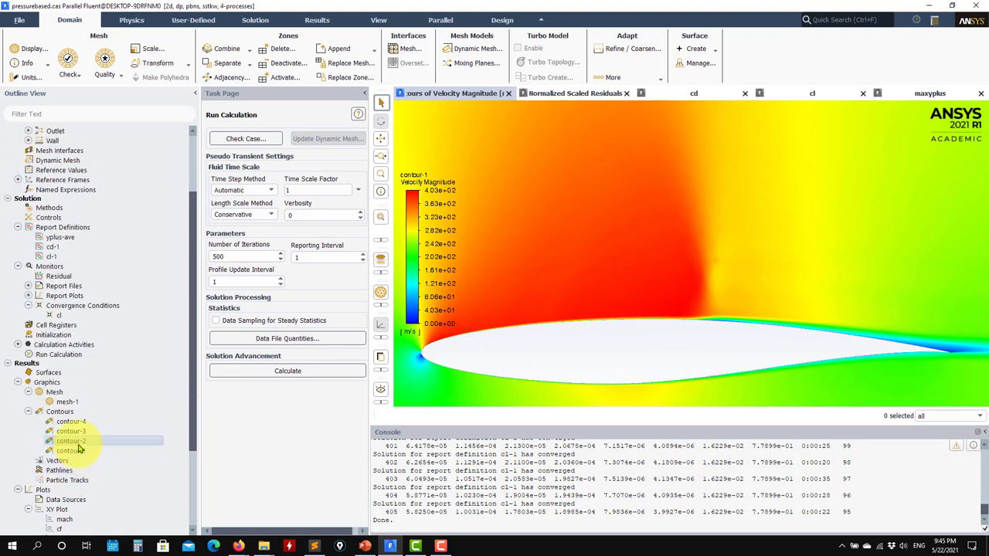
click(282, 490)
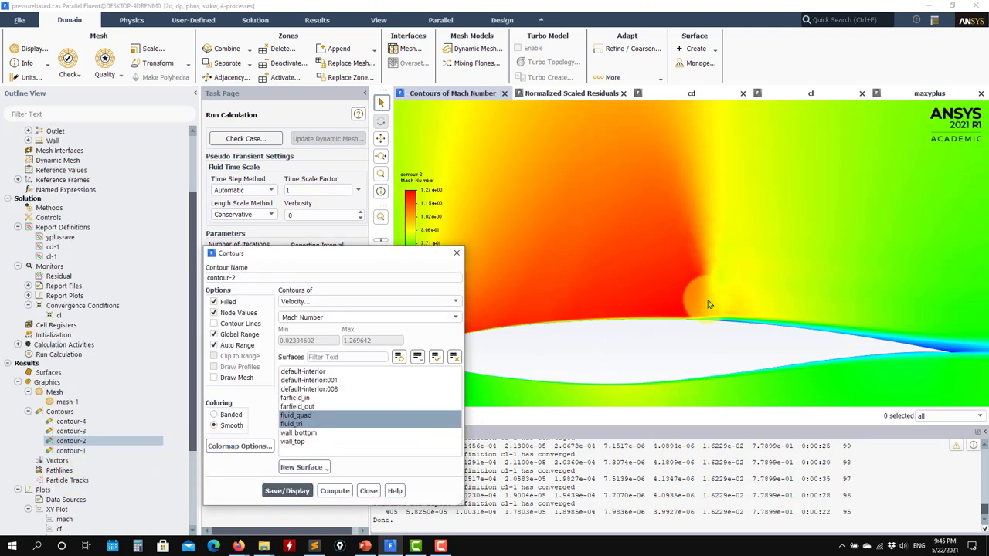
click(368, 490)
- Switch contour-1 to static pressure on fluid_quad and fluid_tri, and display the pressure field around the airfoil
click(63, 451)
click(453, 301)
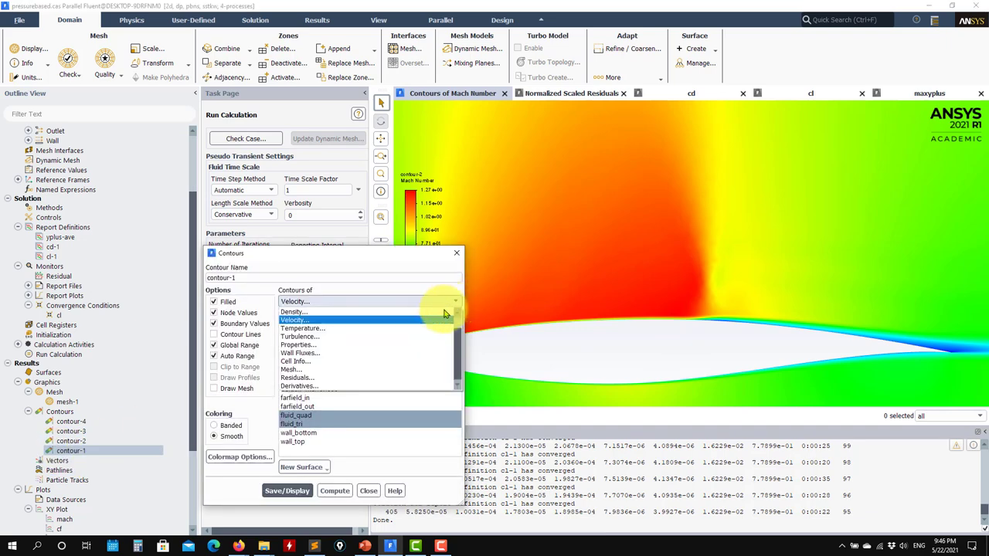
scroll(342, 335, up, 2)
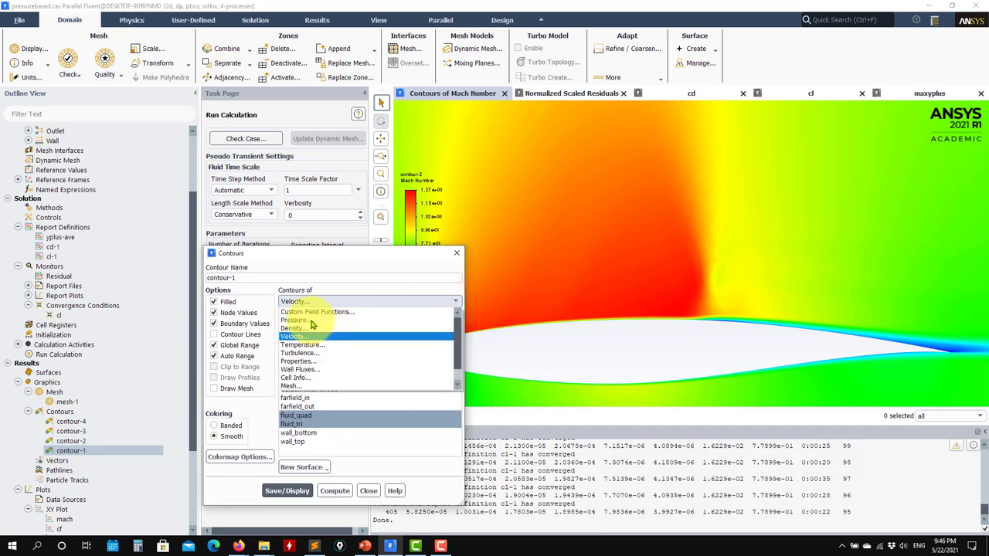
click(307, 310)
click(287, 491)
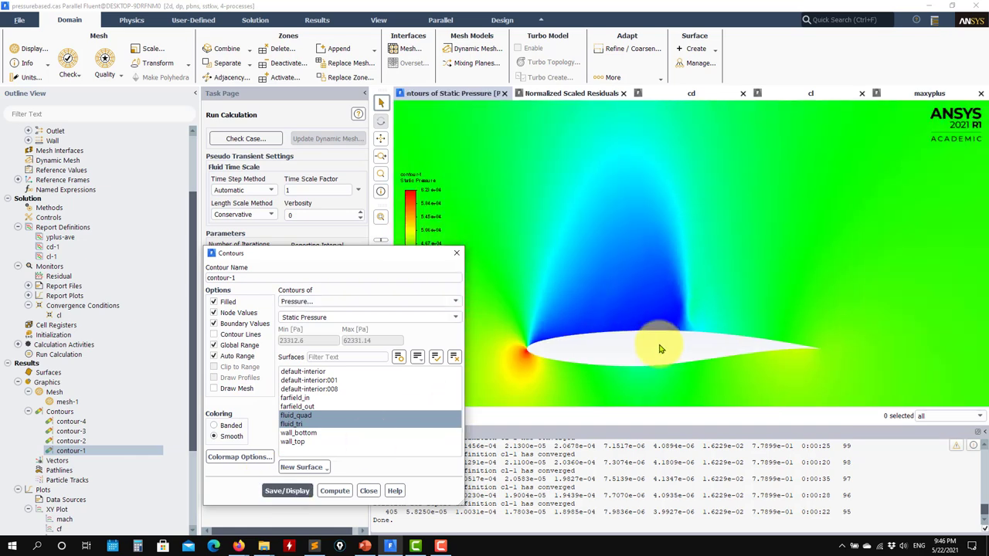
scroll(646, 356, up, 3)
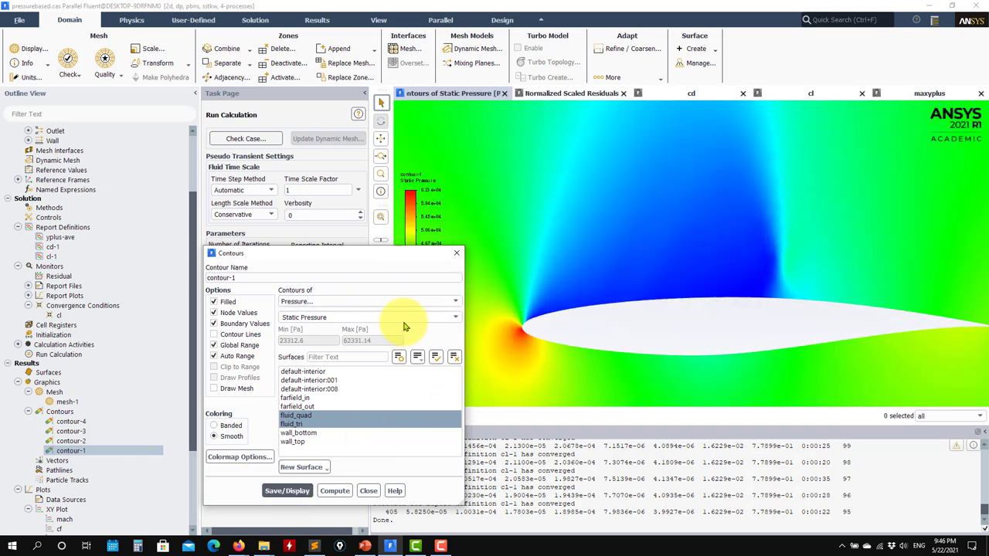
- Change contour-1 to the turbulence variable Turbulent Viscosity Ratio and display it around the airfoil's trailing edge and wake
click(455, 302)
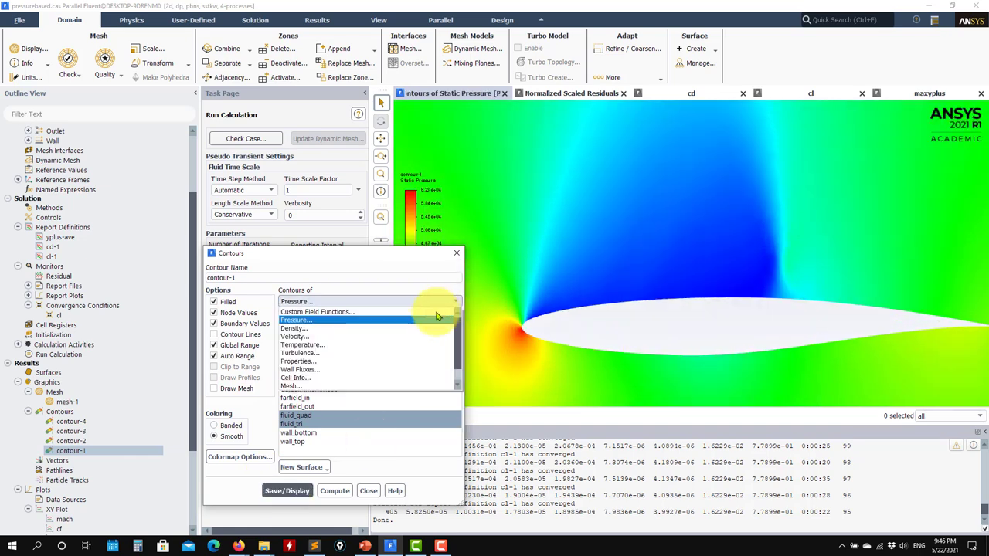
click(313, 354)
click(441, 317)
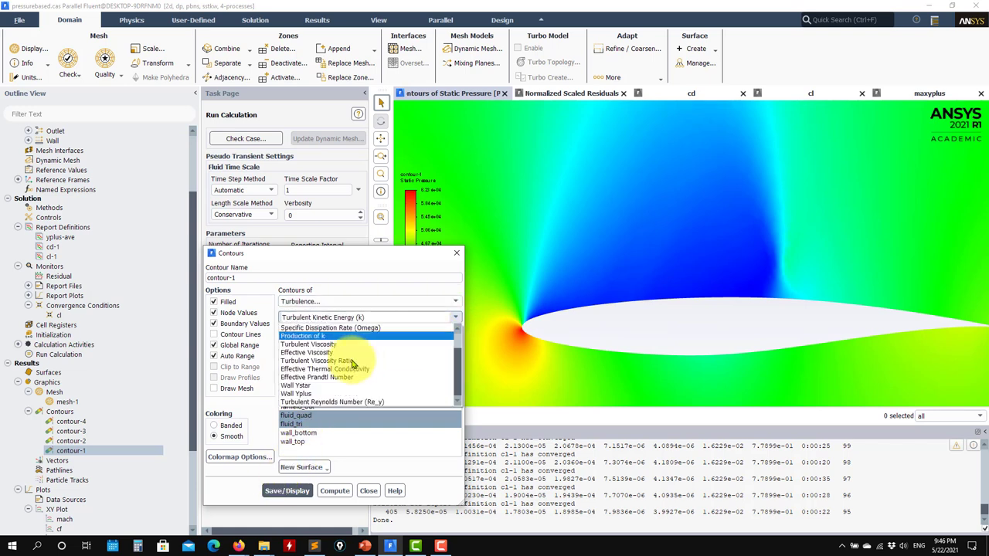
click(317, 385)
click(287, 480)
scroll(917, 260, up, 4)
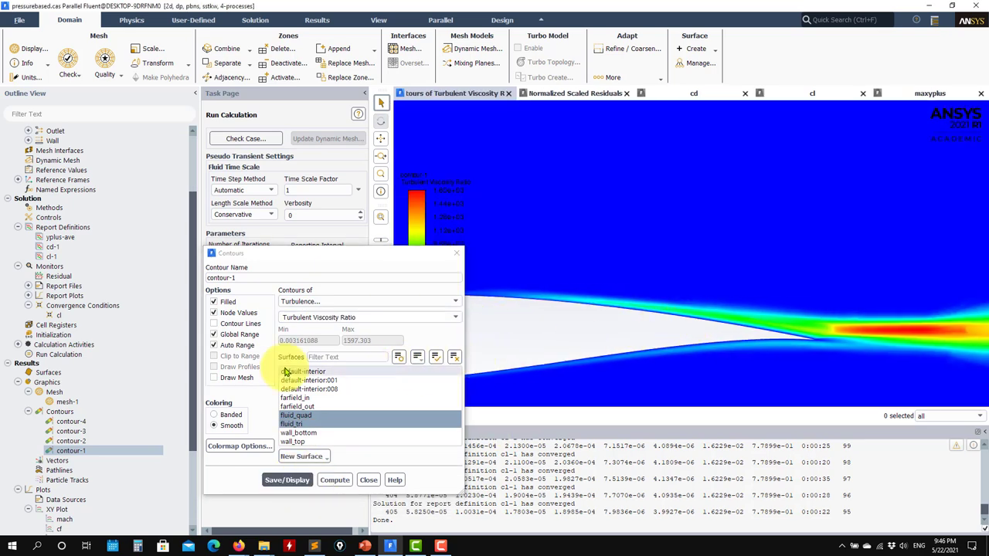
- Overlay the mesh on the turbulent viscosity ratio contours, using the preselected mesh surfaces, and redisplay contour-1
click(214, 377)
click(300, 516)
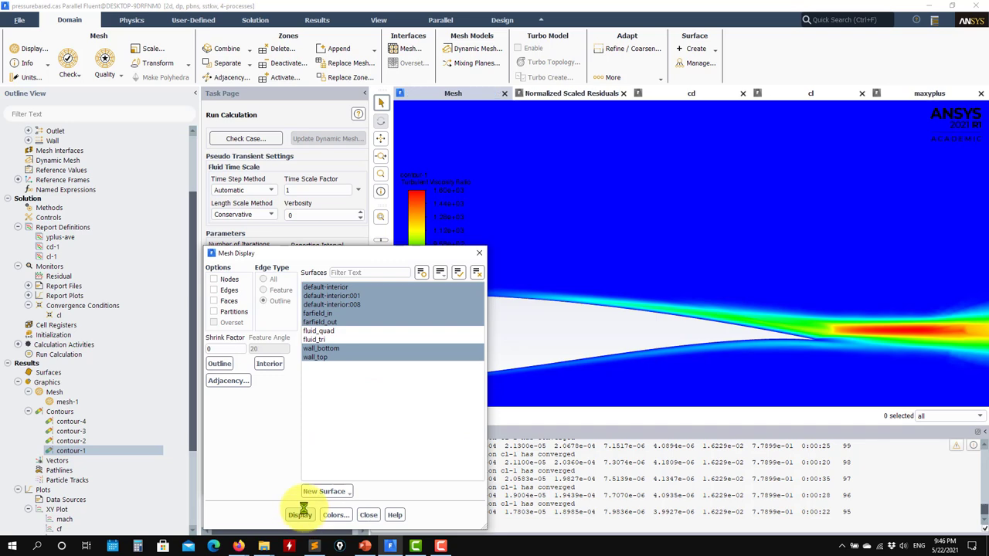
click(368, 516)
click(287, 478)
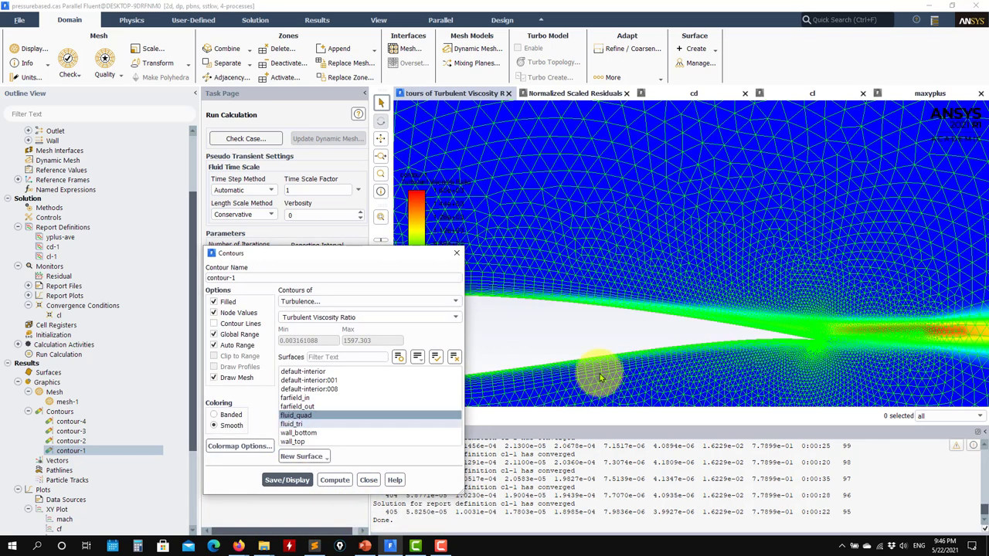
- Turn off the automatic range of contour-1, set its maximum to 100, and display the clipped contours near the trailing edge
click(246, 346)
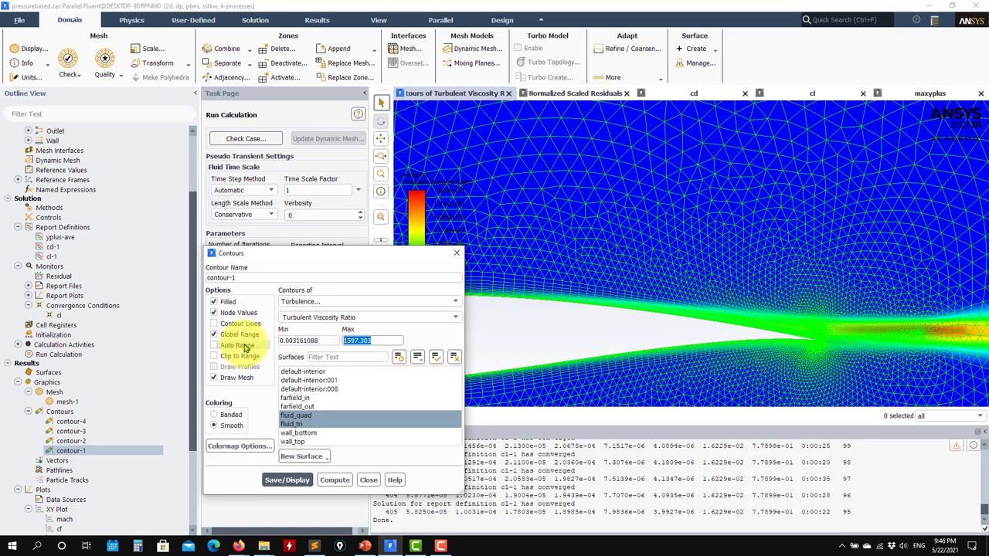
click(286, 480)
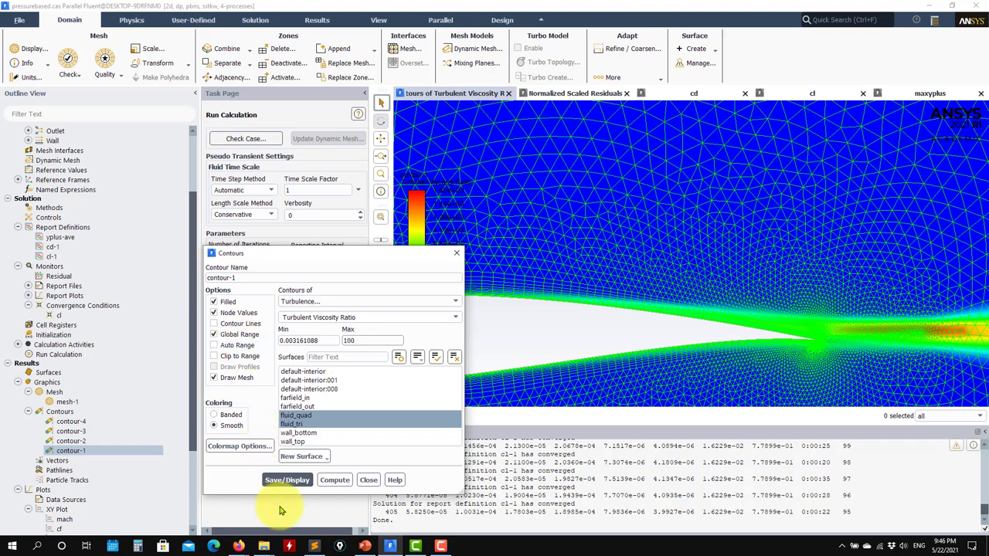
scroll(777, 344, up, 3)
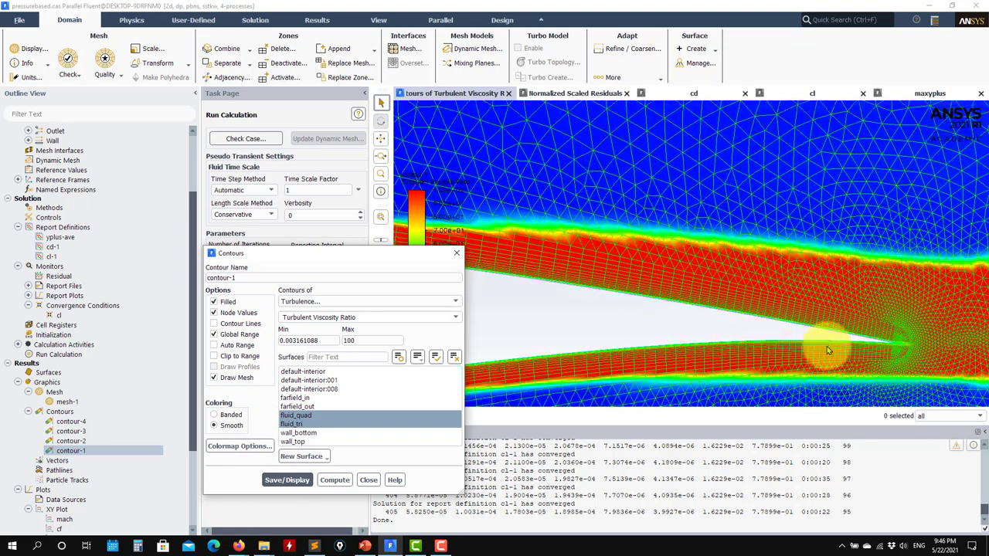
scroll(773, 333, up, 5)
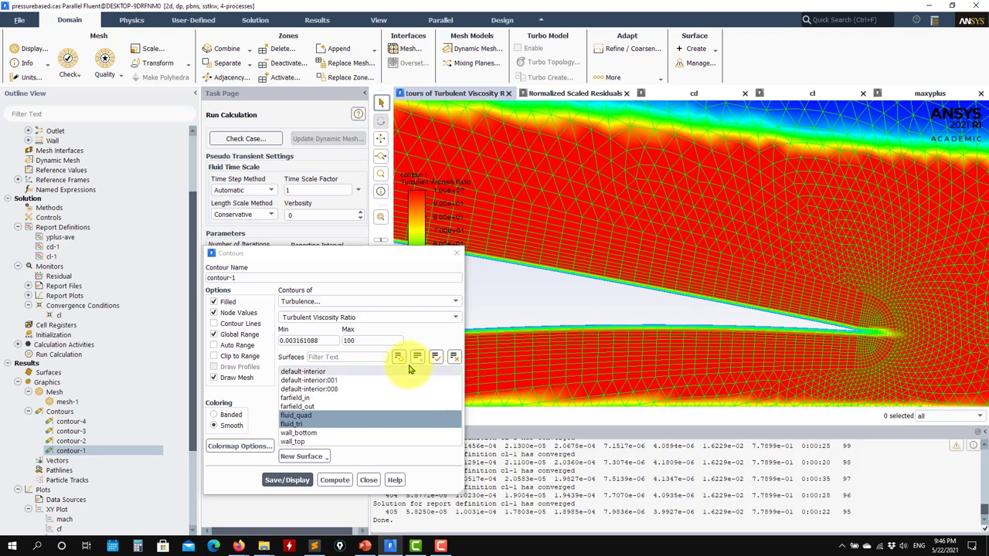
- Raise the turbulent viscosity ratio maximum to 500 and finally to 1000, redisplaying contour-1 with each limit
drag(380, 343, 287, 347)
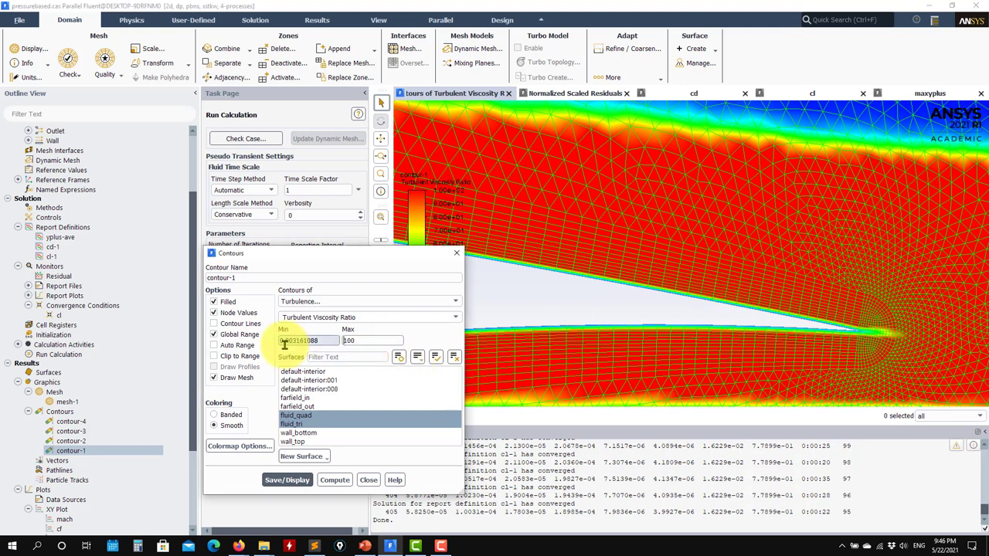
click(287, 480)
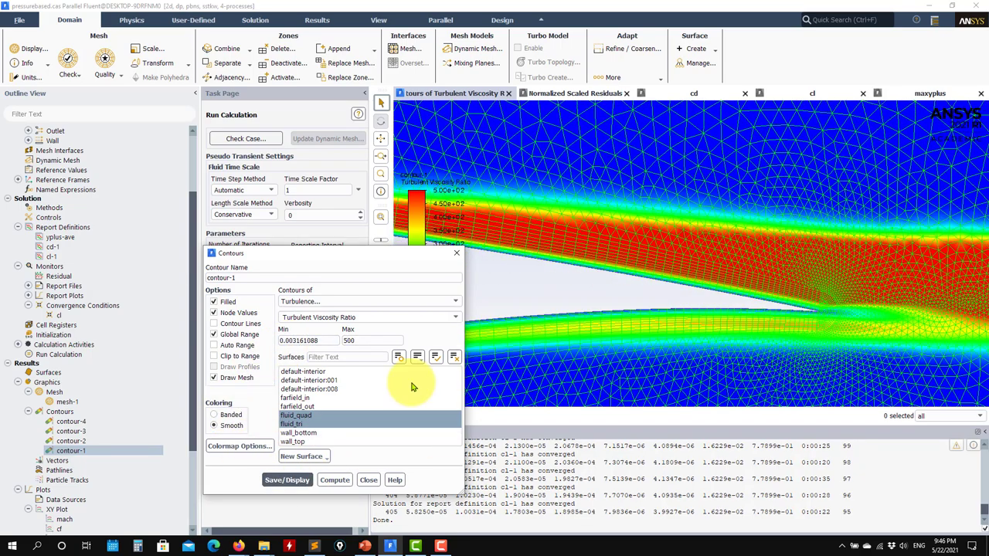
click(293, 342)
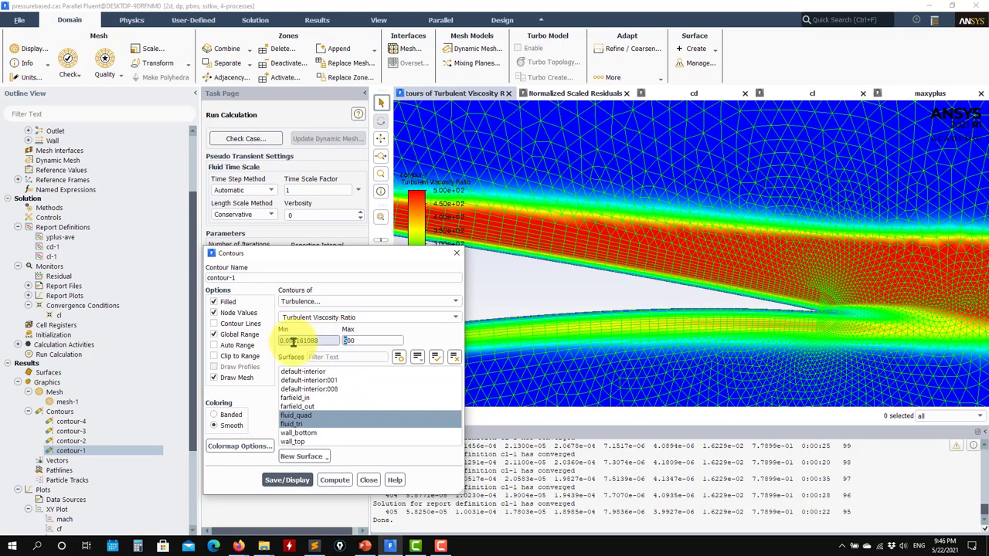
click(286, 480)
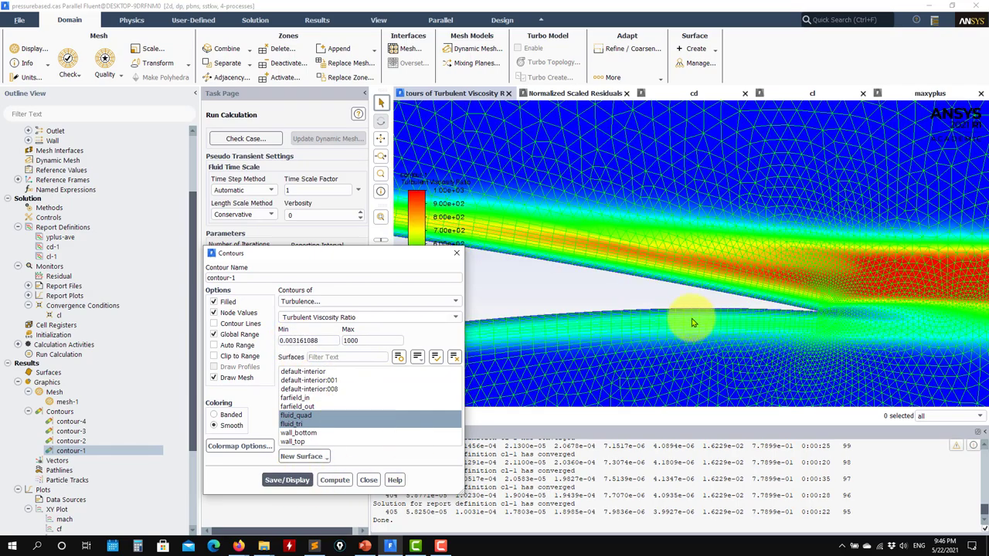
- Examine the turbulent viscosity ratio and mesh resolution across the boundary layer, from the trailing edge and wake forward to the leading edge
scroll(757, 293, up, 2)
scroll(656, 278, down, 4)
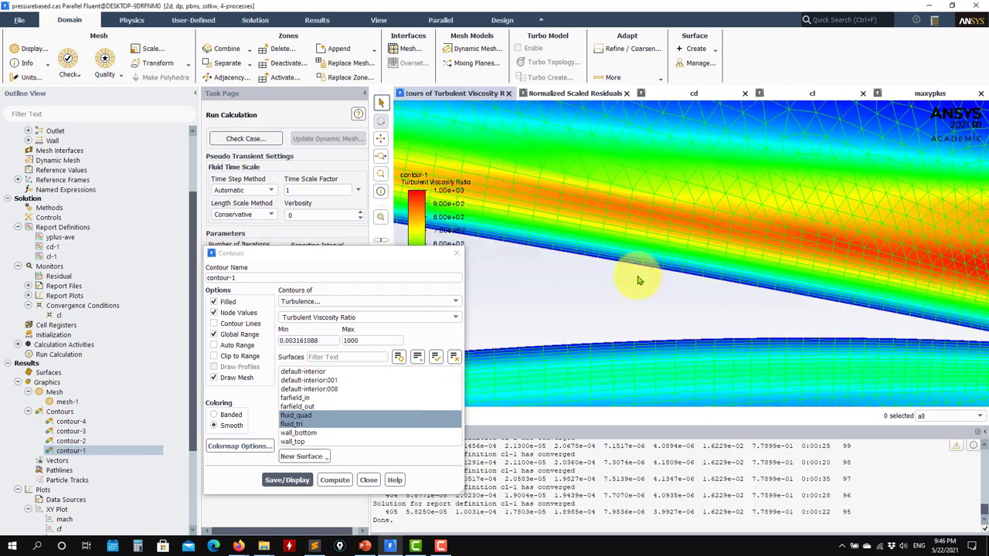
scroll(601, 261, up, 4)
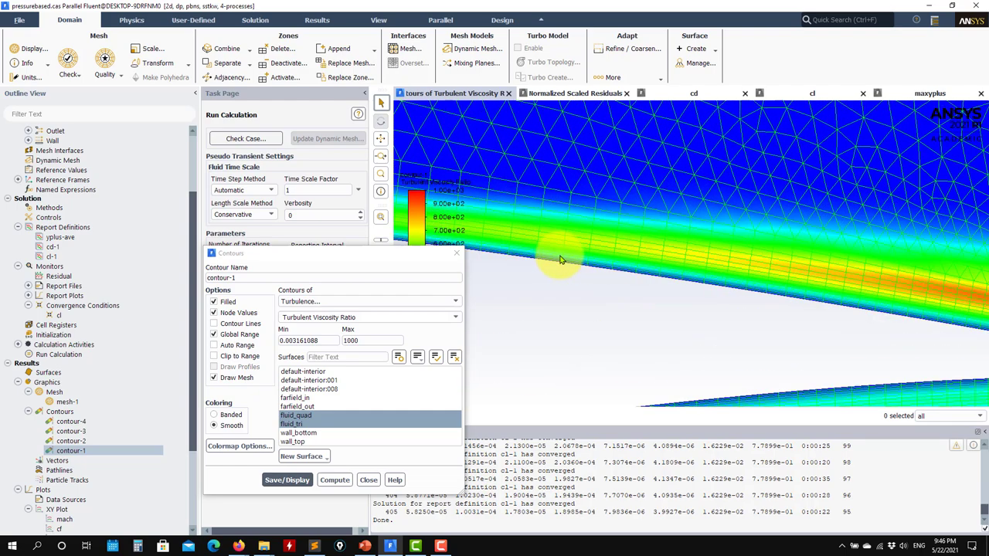
drag(897, 266, 734, 295)
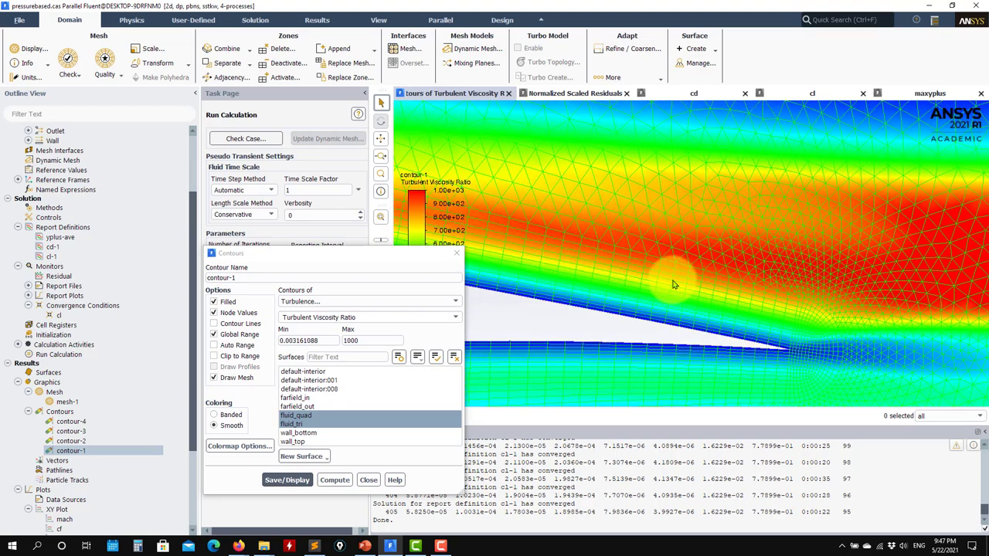
scroll(674, 286, down, 3)
scroll(675, 286, up, 2)
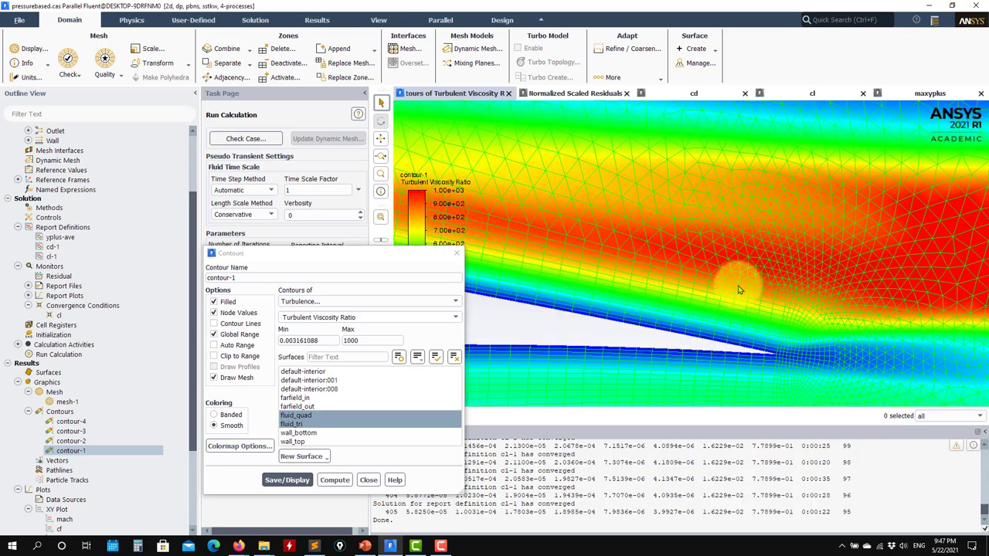
scroll(730, 302, down, 3)
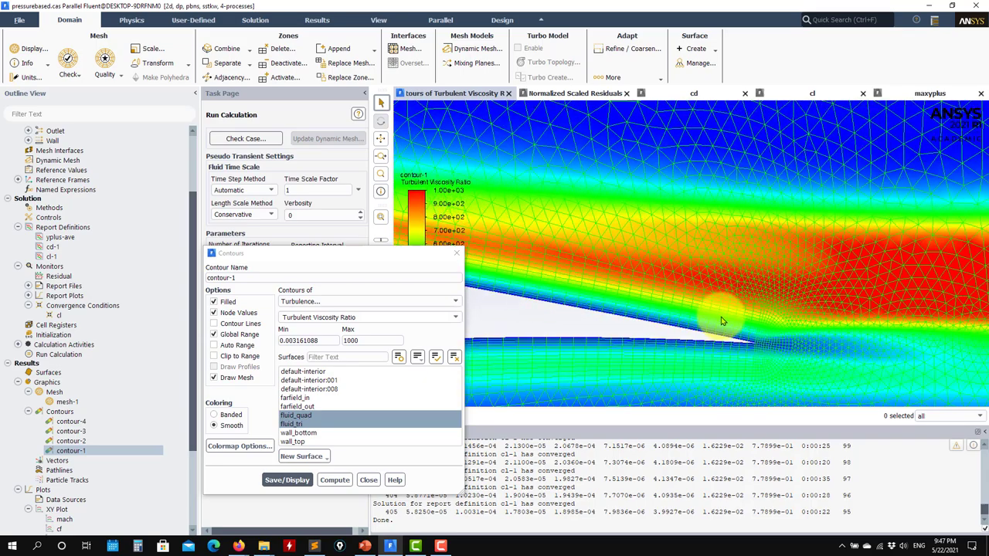
scroll(722, 321, up, 4)
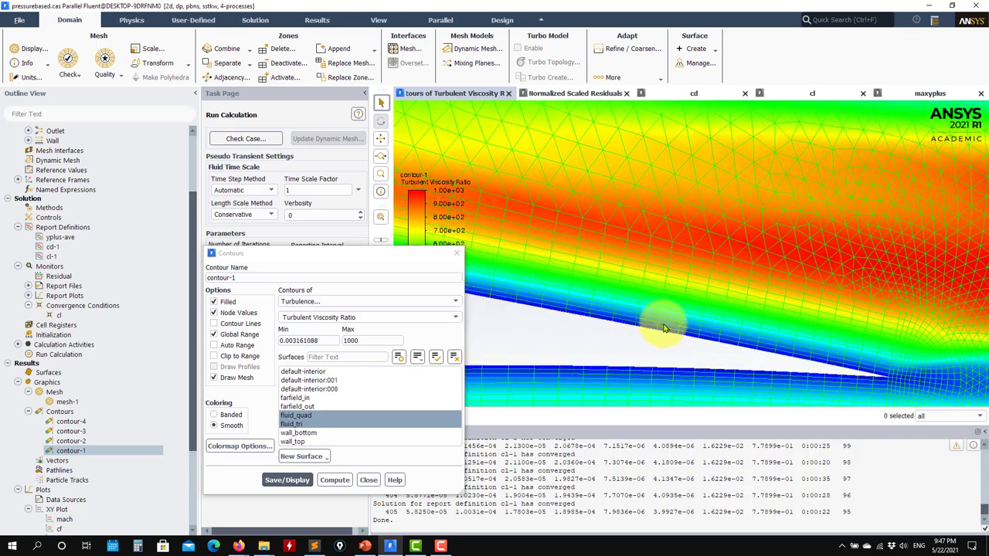
scroll(664, 328, up, 2)
scroll(552, 332, up, 3)
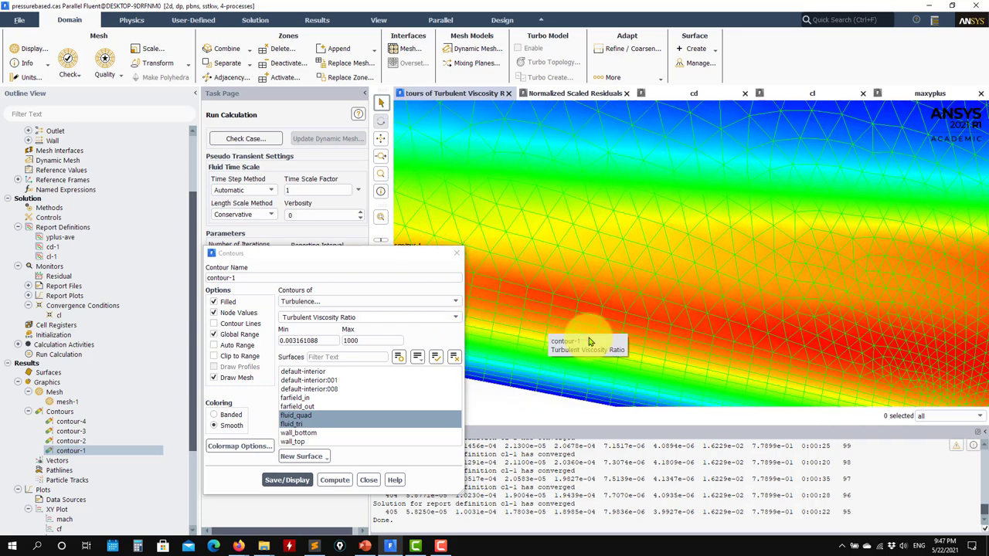
scroll(525, 320, down, 2)
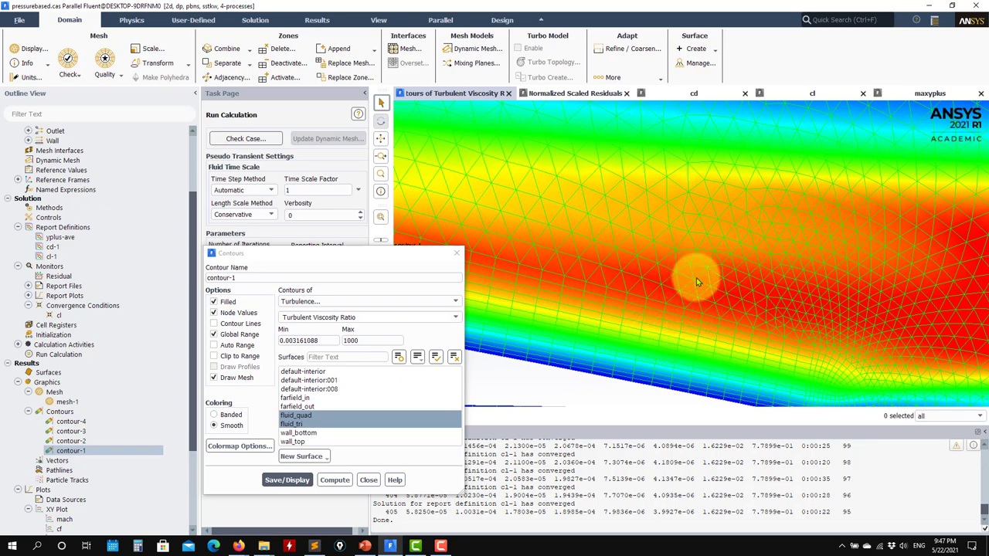
scroll(669, 244, down, 3)
drag(683, 269, 782, 303)
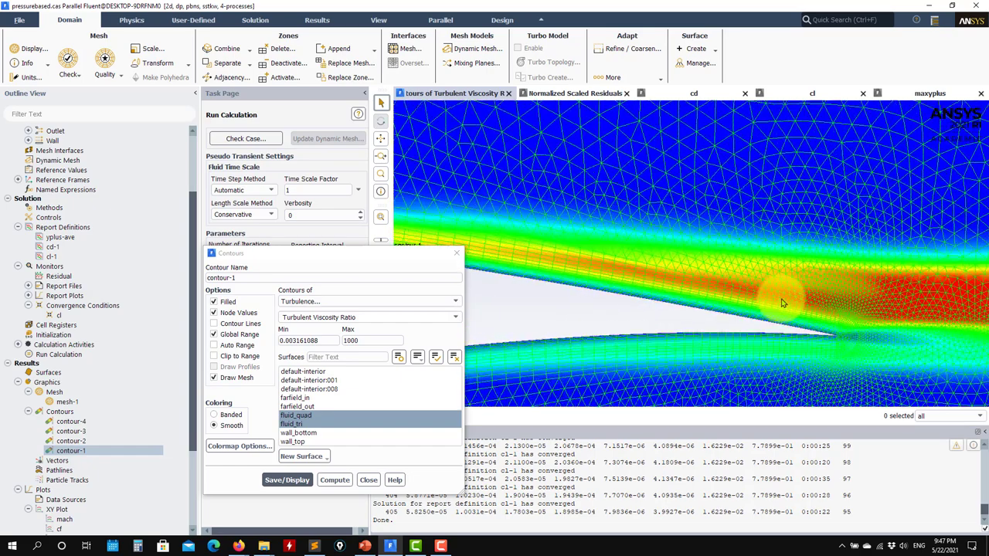
scroll(782, 303, up, 2)
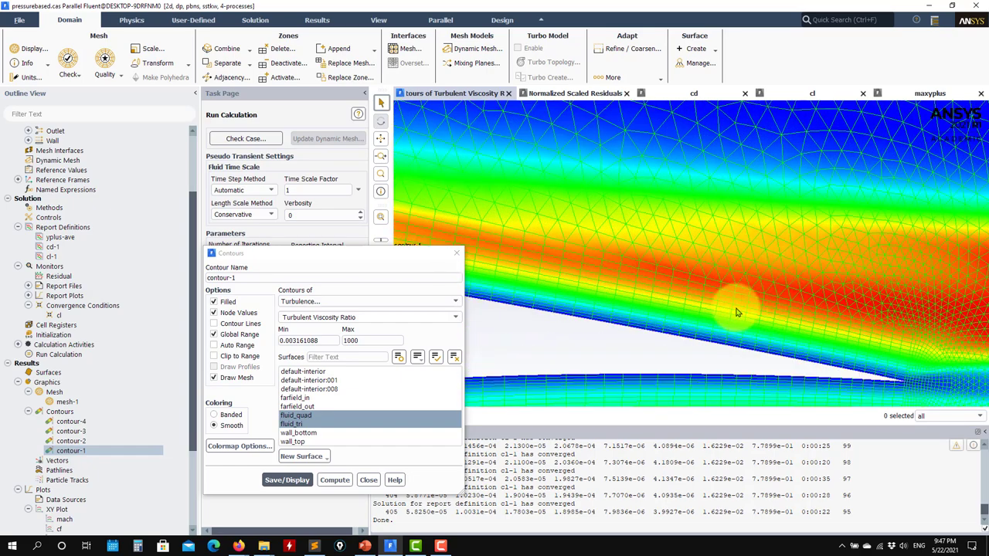
scroll(730, 330, down, 3)
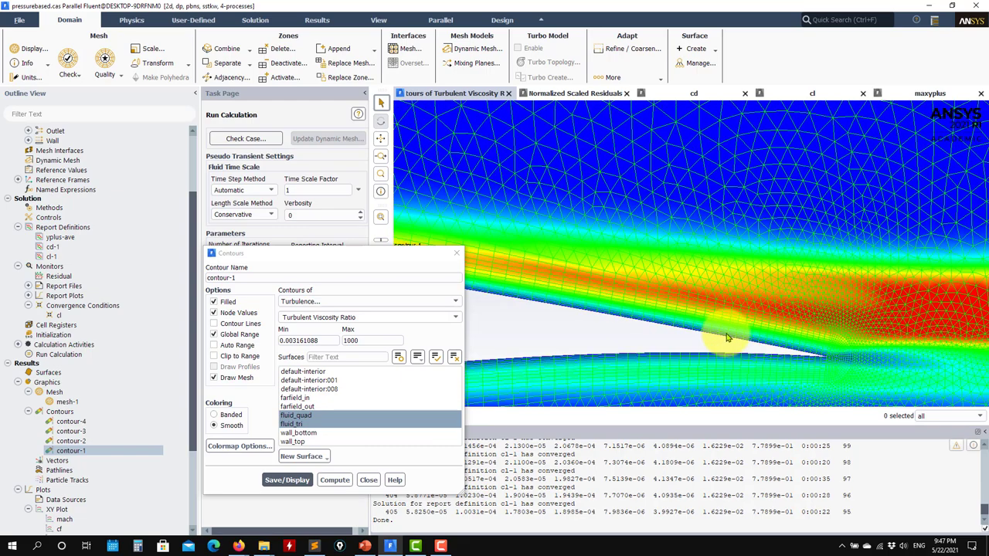
scroll(783, 317, up, 3)
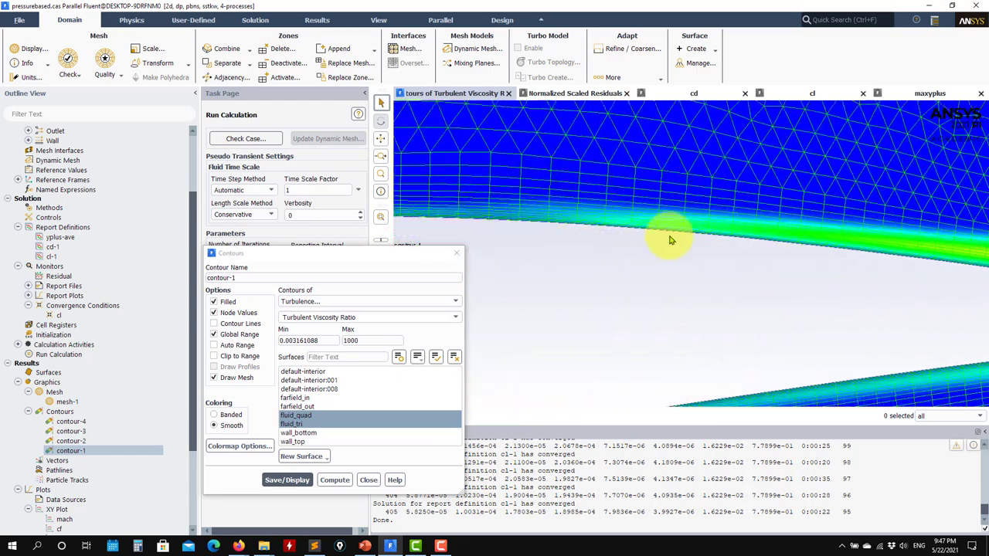
scroll(789, 247, up, 2)
scroll(818, 235, down, 4)
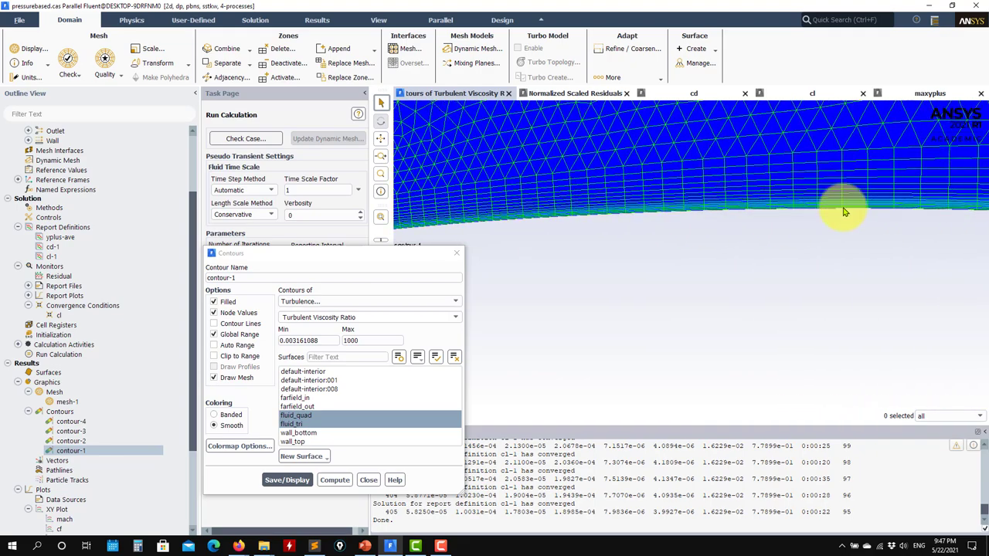
scroll(583, 282, down, 3)
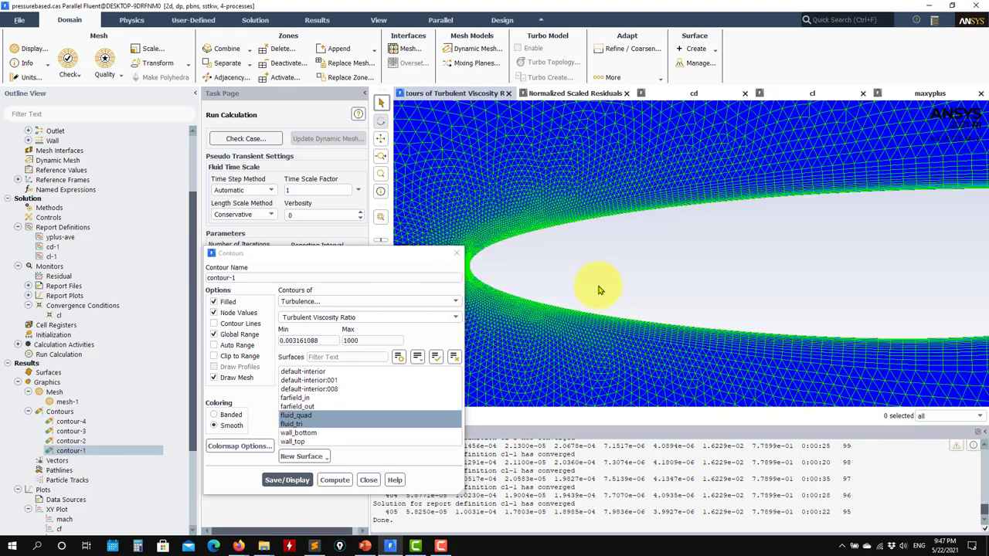
- Remove the mesh overlay from contour-1 and display Turbulent Kinetic Energy (k) with the automatic range around the airfoil
click(215, 378)
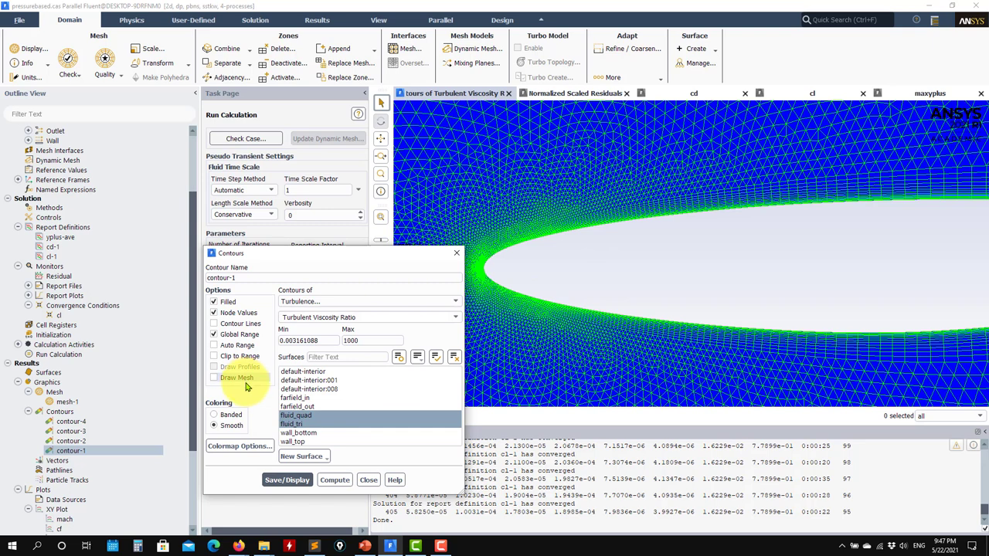
click(286, 481)
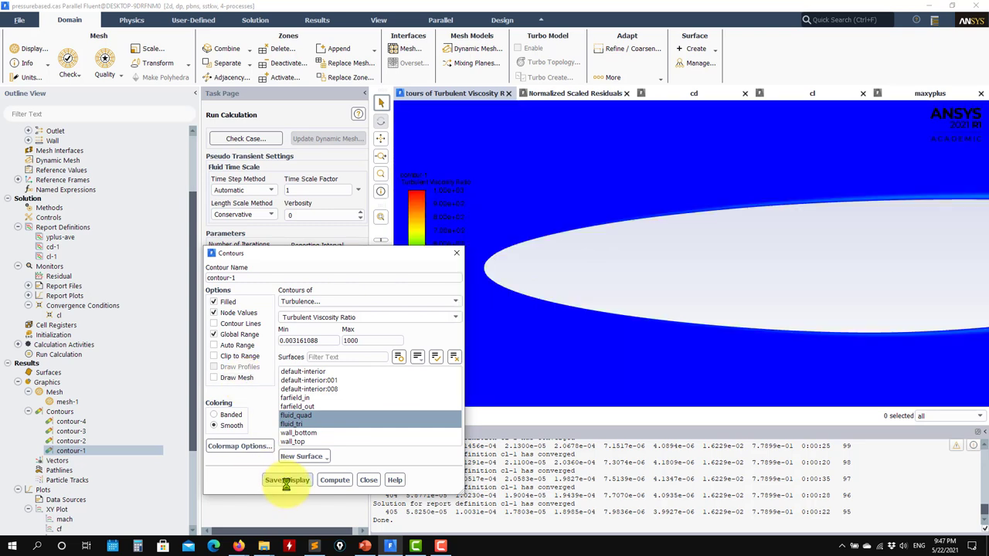
click(455, 318)
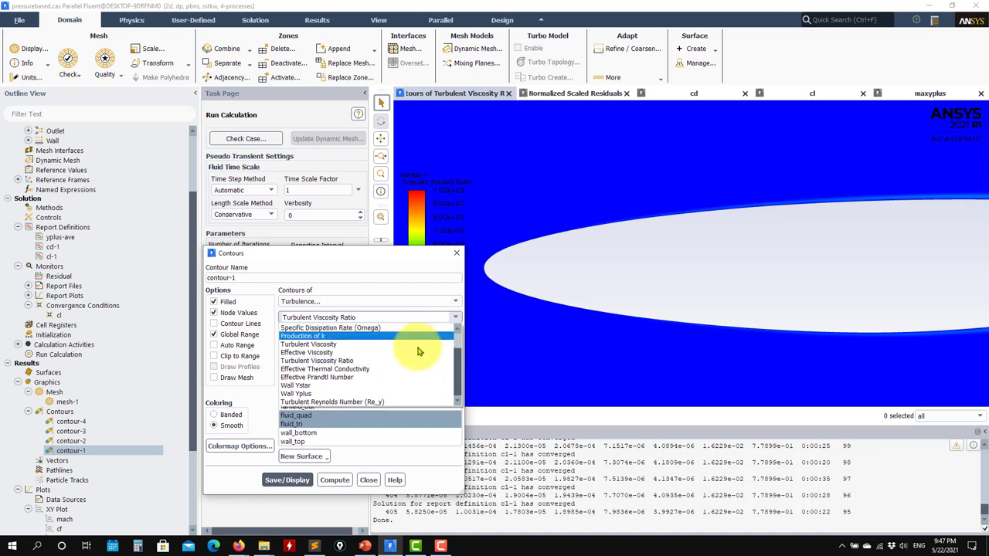
scroll(329, 359, up, 1)
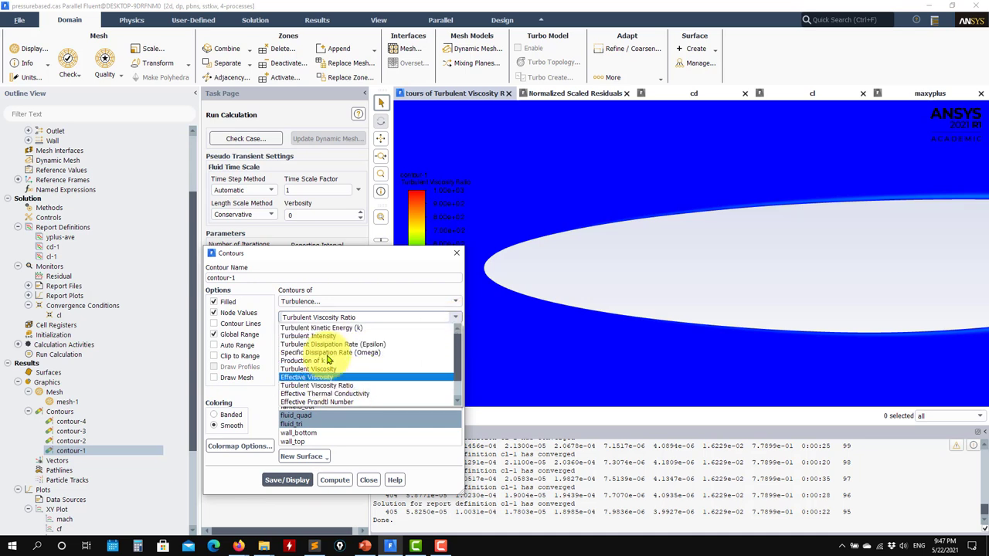
click(360, 328)
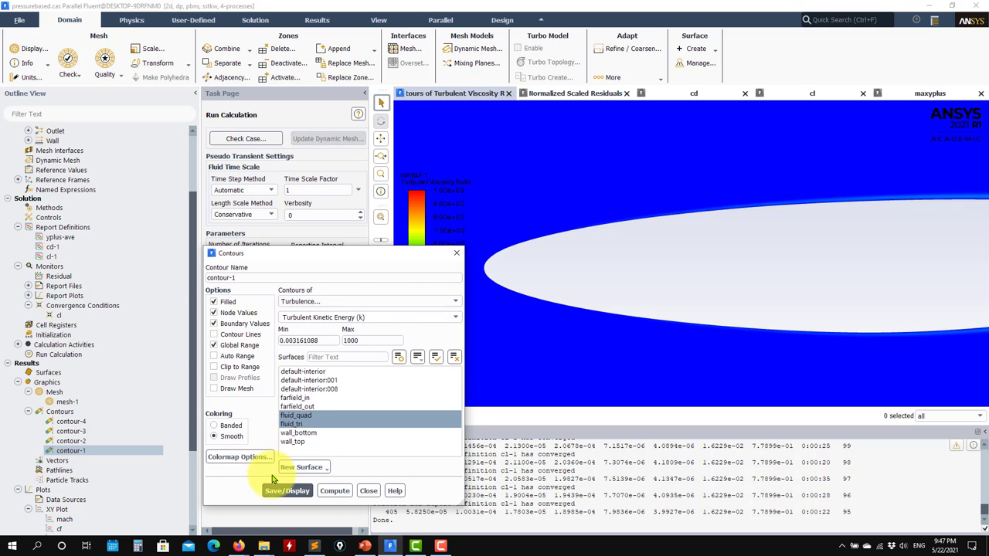
click(285, 491)
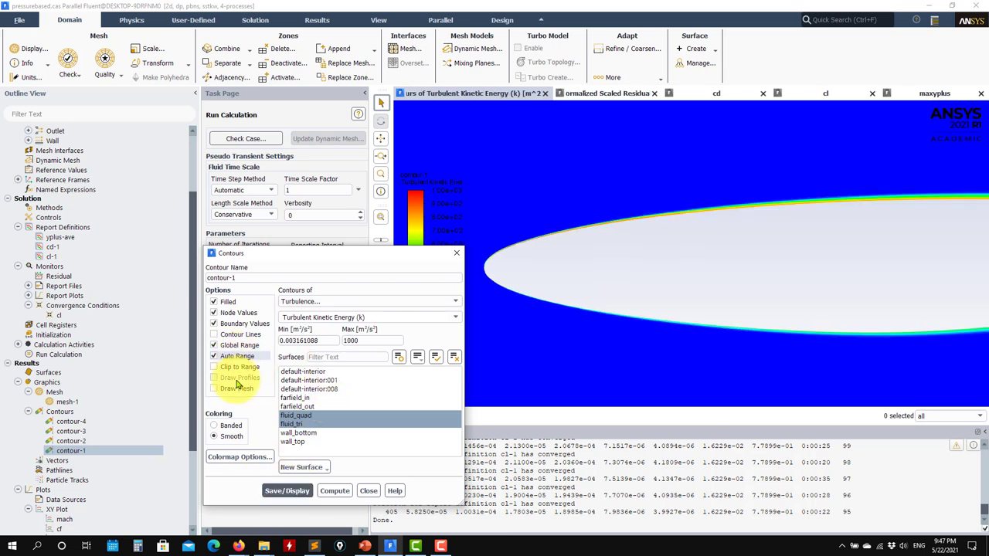
click(285, 491)
scroll(580, 317, down, 3)
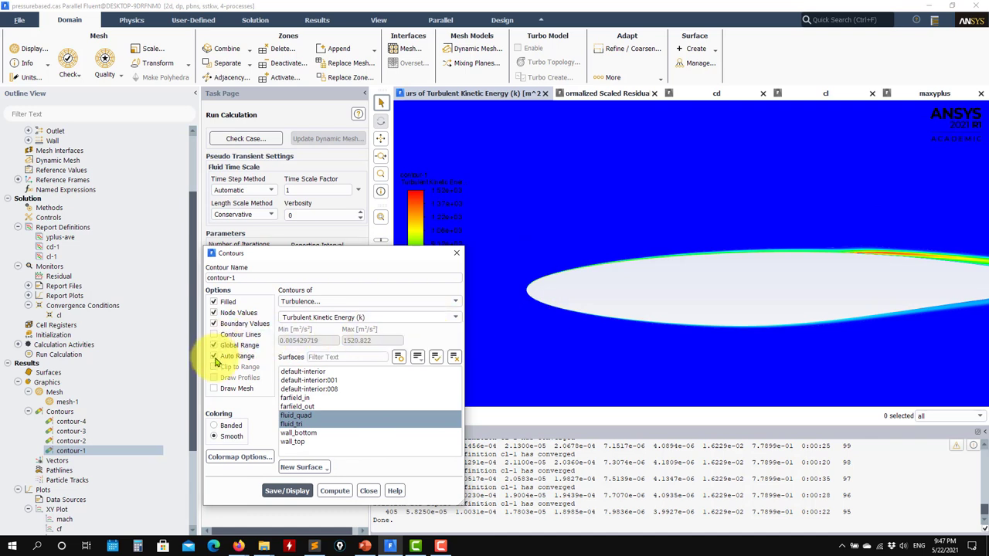
- Turn off the automatic range of contour-1, set the turbulent kinetic energy maximum to 100, and redisplay the contours
click(223, 359)
double_click(386, 345)
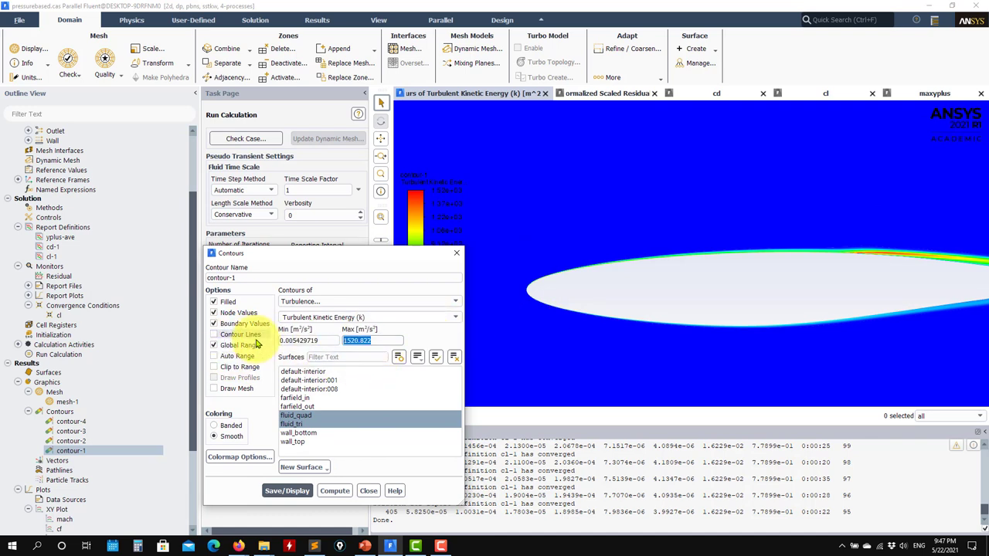
text(100)
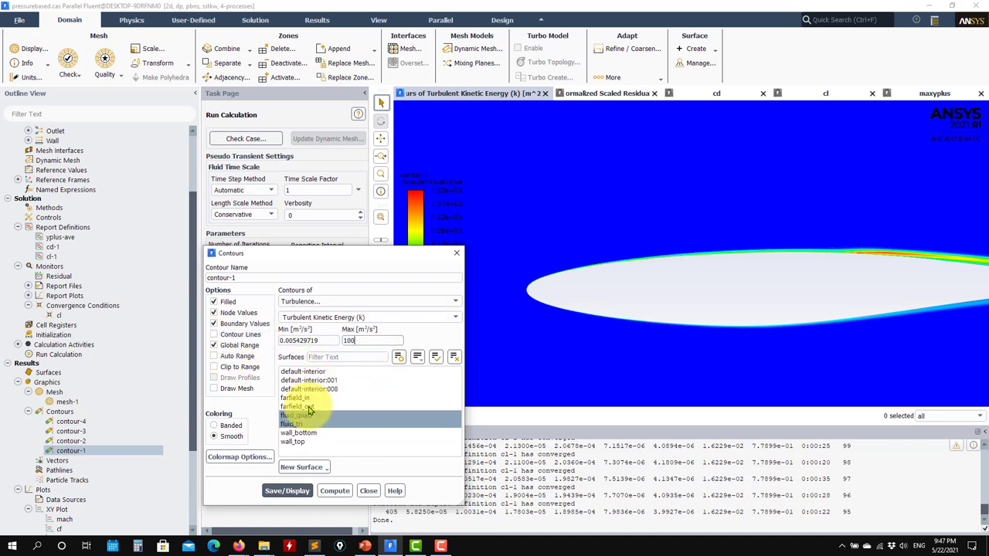
click(287, 492)
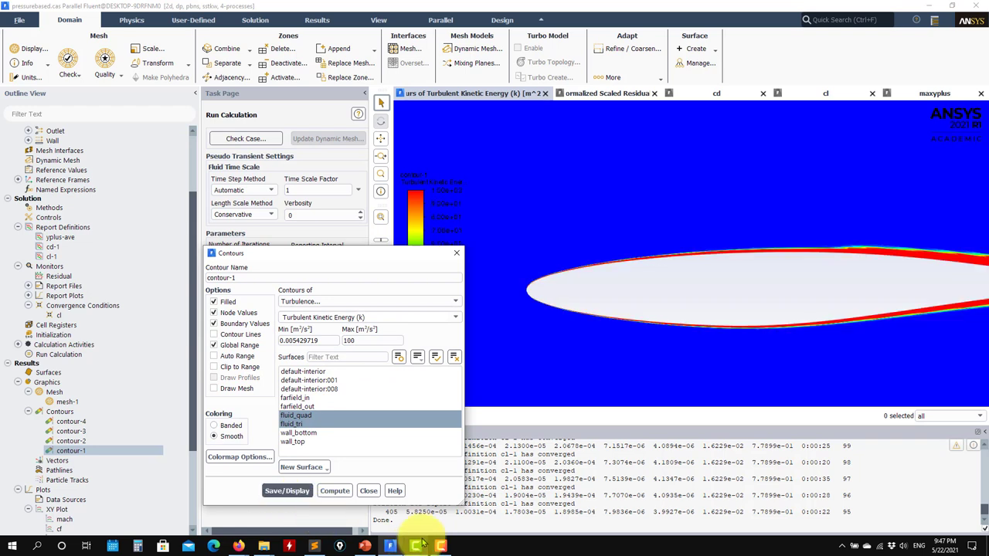
scroll(641, 302, down, 3)
scroll(583, 308, up, 2)
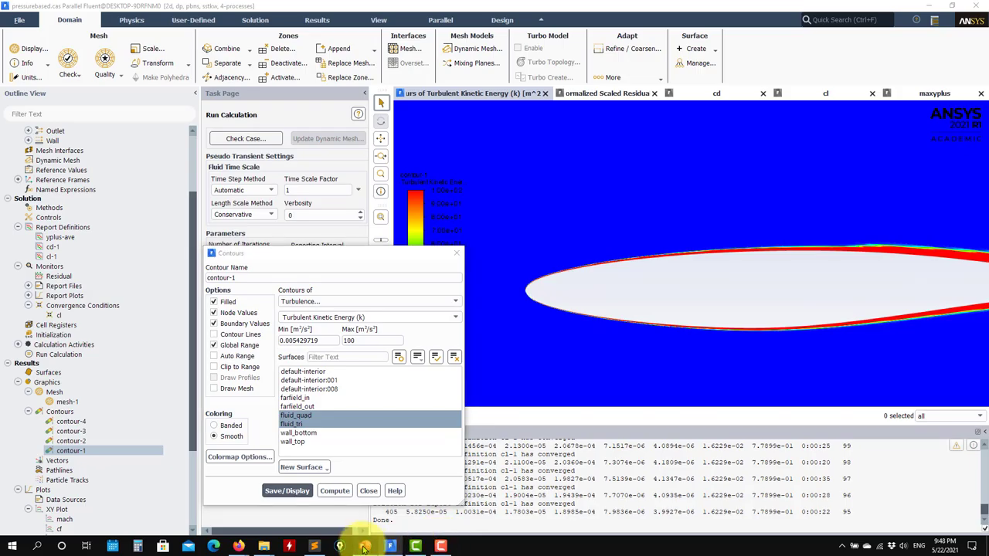
- Switch to PowerPoint, view slide 7 comparing the production limiter disabled and enabled, and return to Fluent
click(365, 546)
click(177, 221)
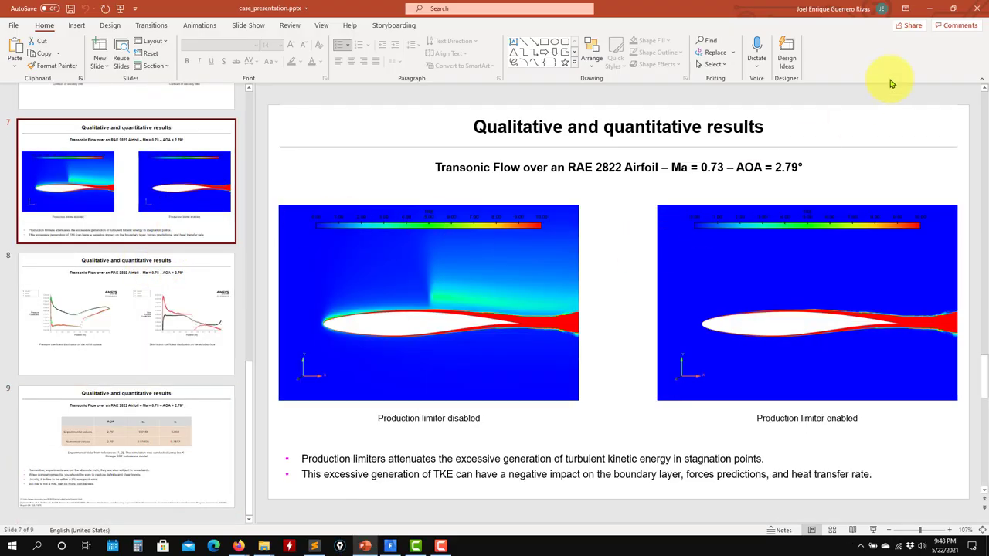
click(928, 9)
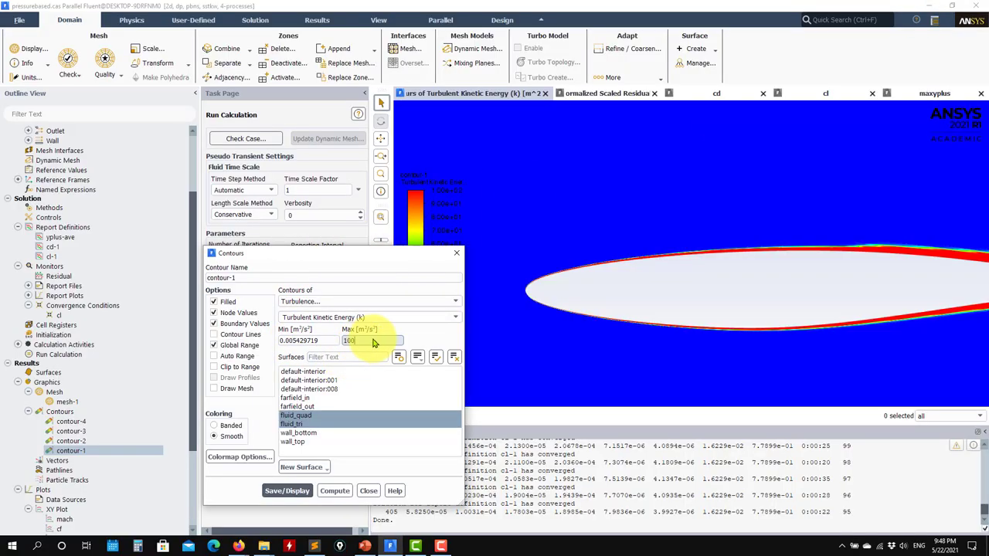
- Lower the turbulent kinetic energy maximum of contour-1 to 10 and display the contours close up at the leading edge
click(296, 494)
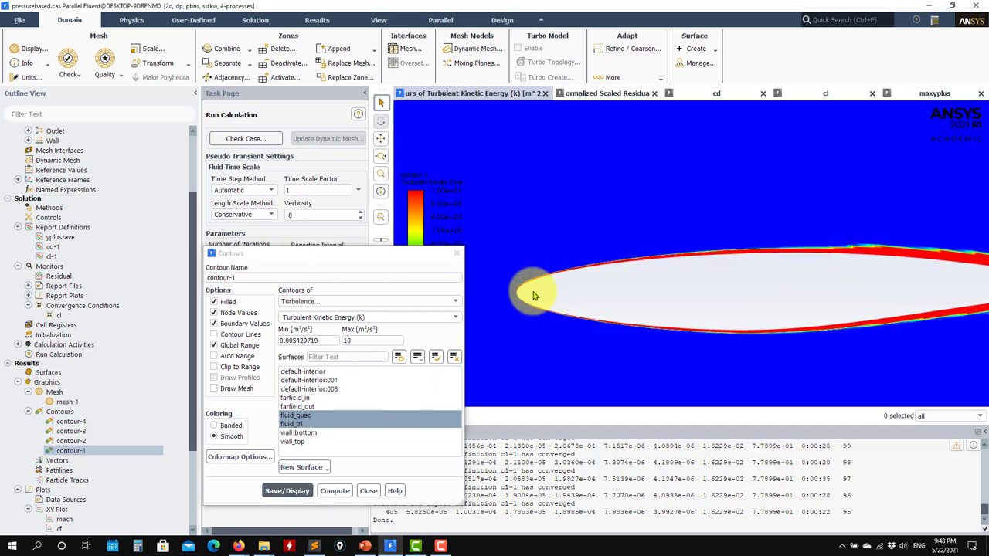
scroll(579, 276, up, 5)
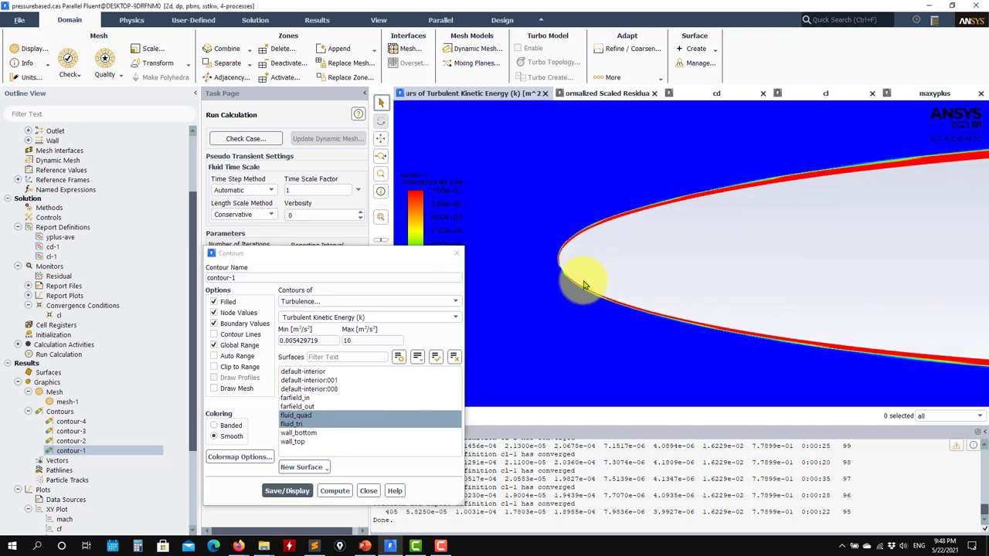
scroll(562, 263, up, 2)
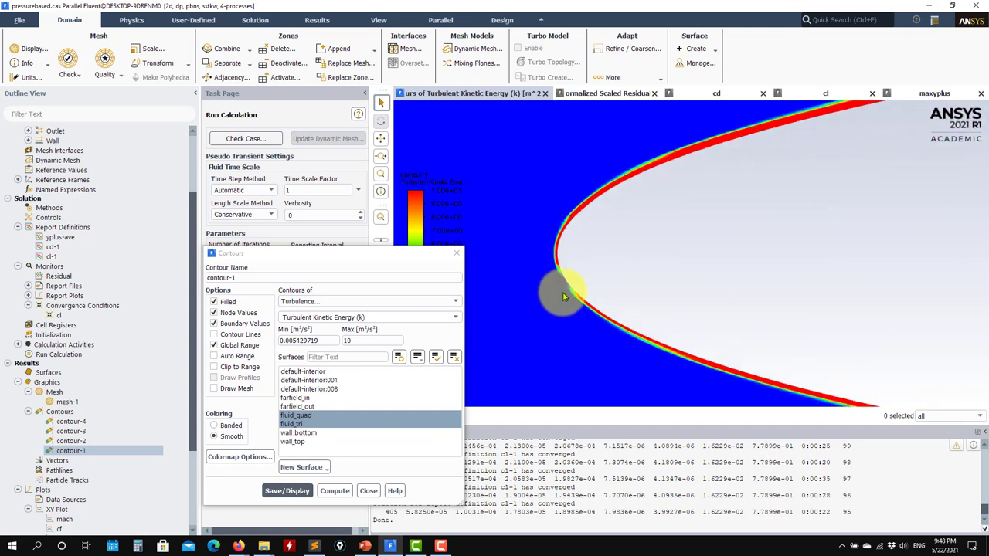
scroll(603, 302, up, 1)
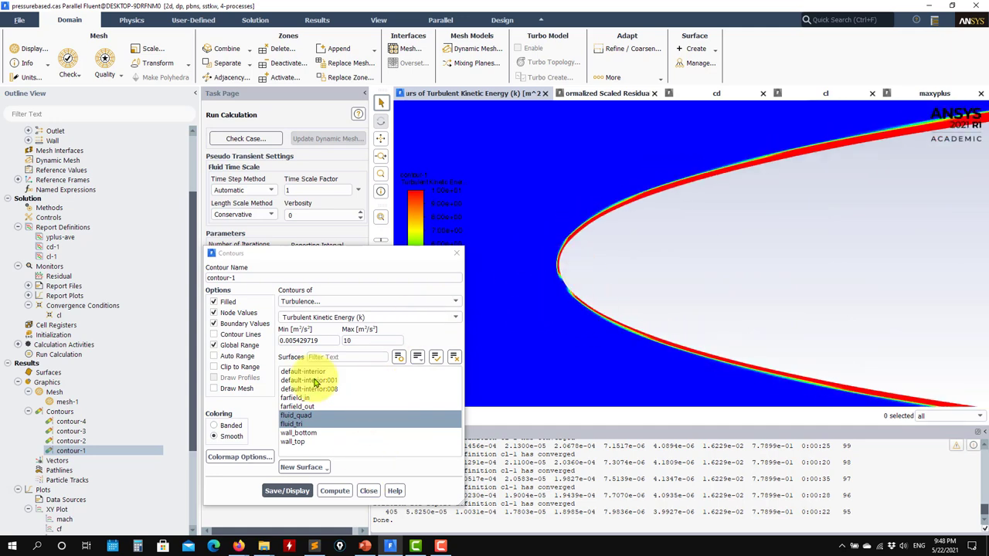
- Disable the Production Limiter in the SST k-omega viscous model, then close the viscous model and contour settings
scroll(80, 261, up, 3)
click(17, 179)
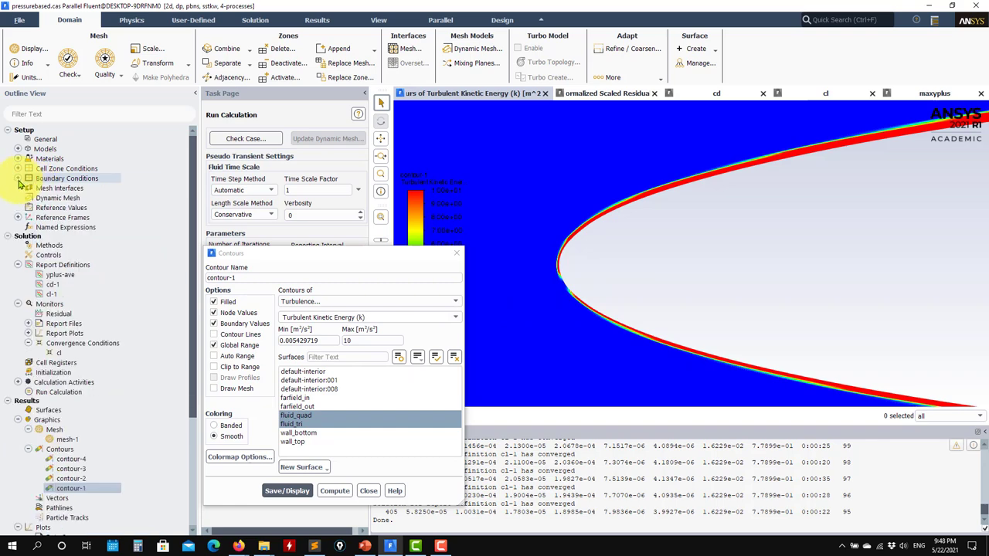
click(18, 149)
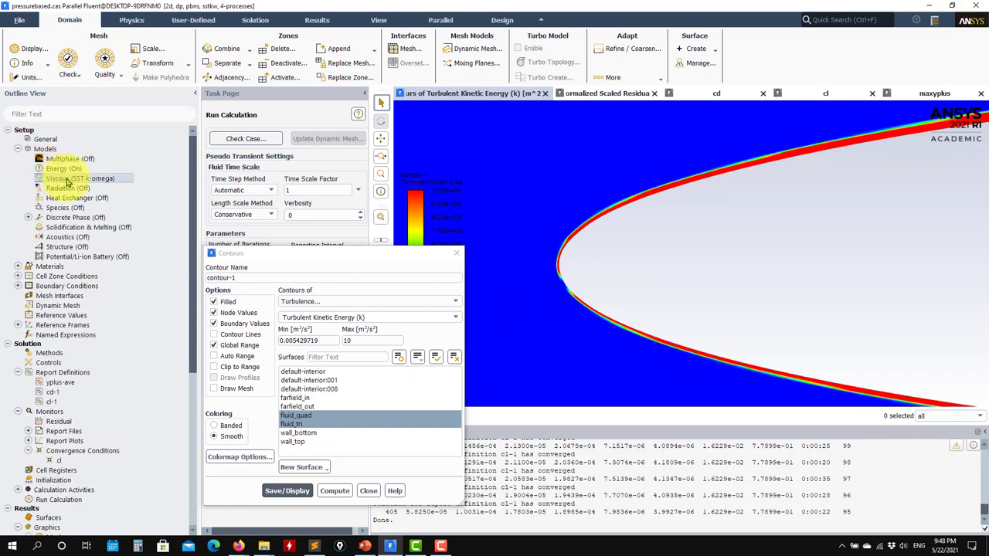
double_click(68, 182)
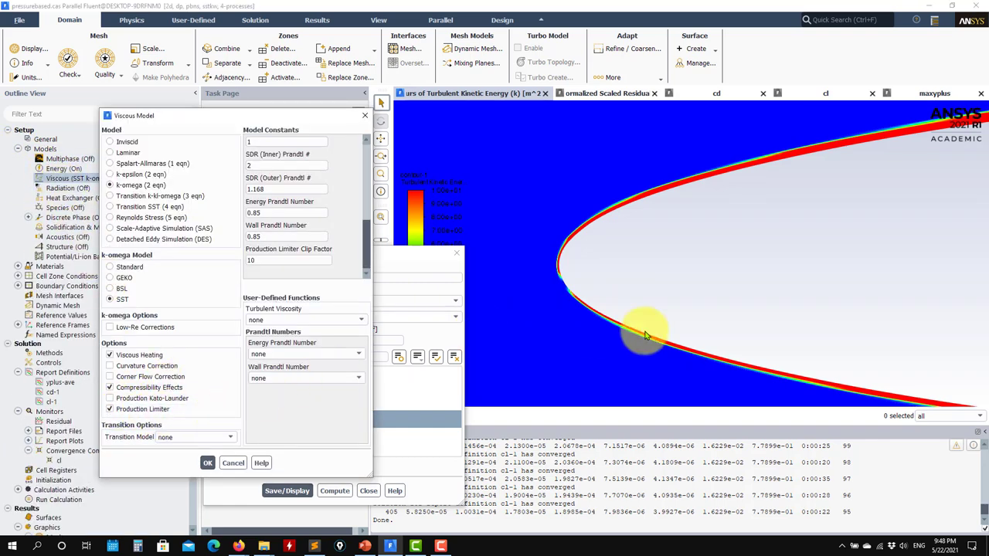
scroll(646, 335, down, 5)
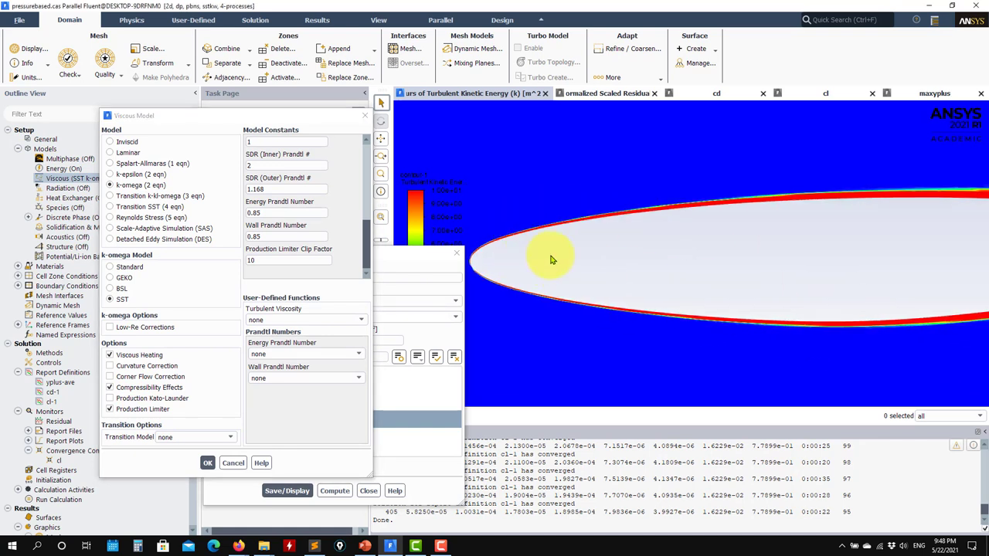
scroll(552, 259, down, 3)
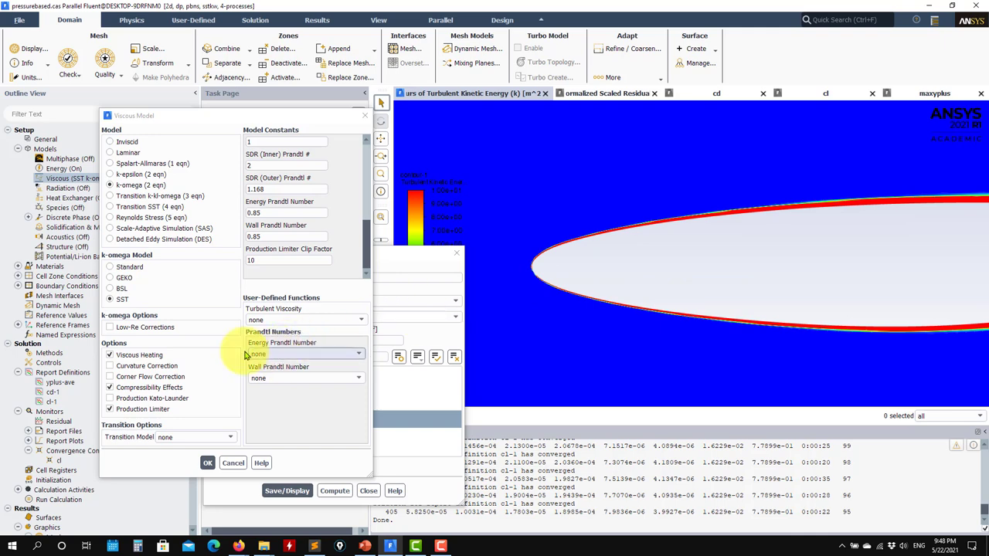
click(121, 409)
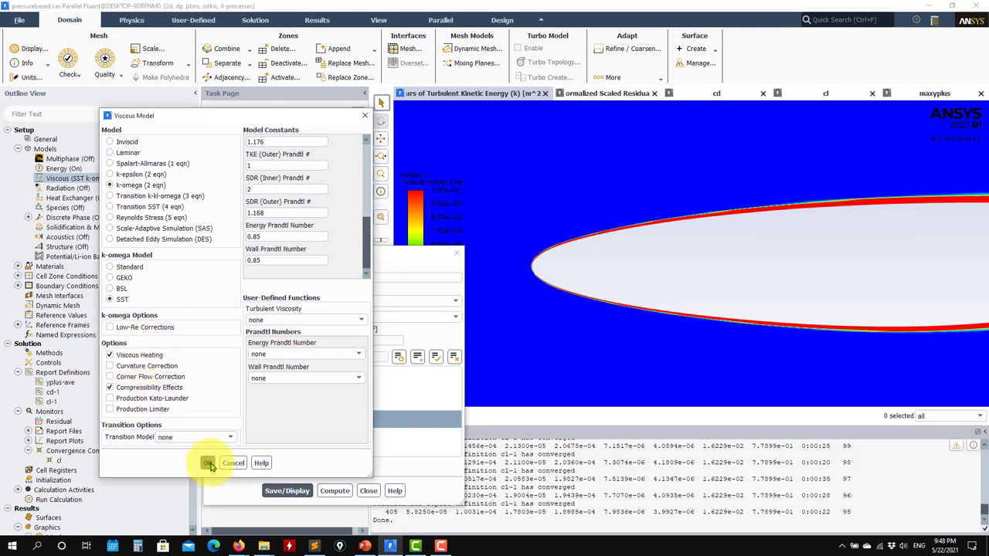
click(360, 538)
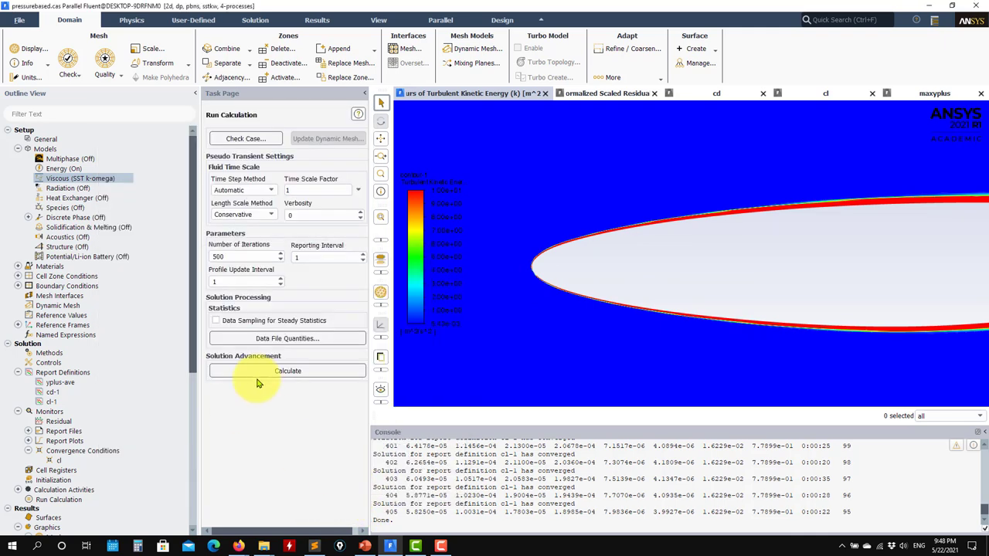
- Continue the calculation with 500 iterations requested, monitoring the scaled residuals and the lift and drag coefficient plots
click(275, 371)
click(586, 93)
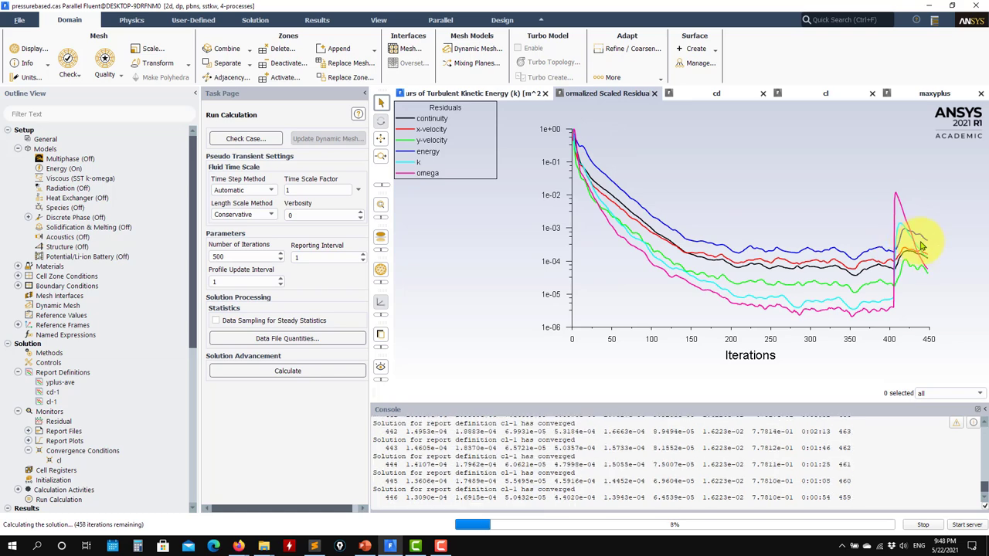
click(826, 96)
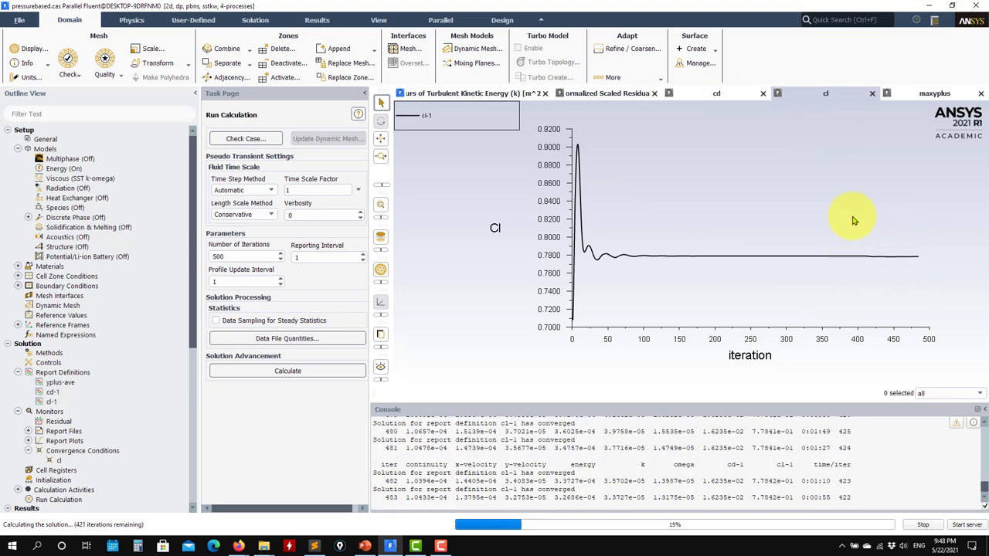
click(719, 93)
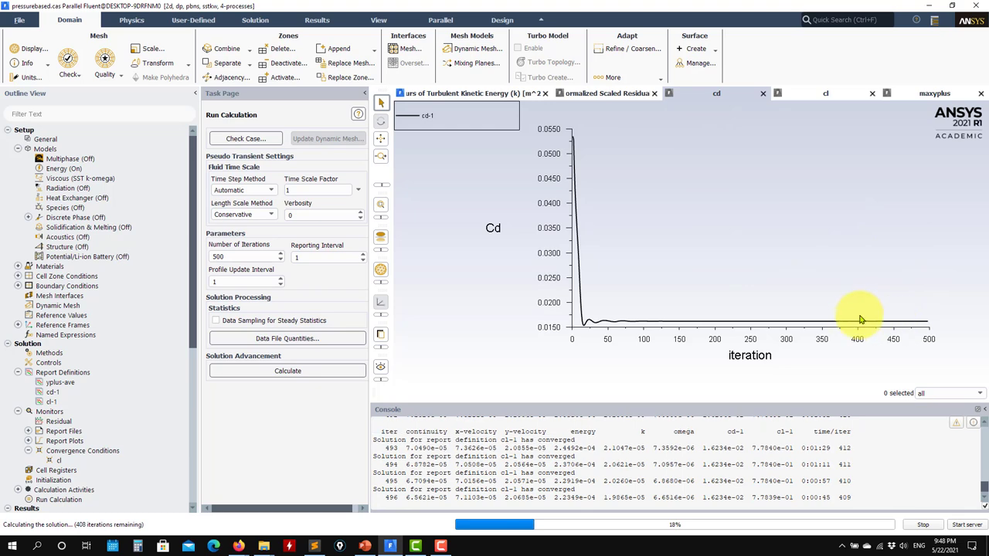
click(817, 93)
click(607, 94)
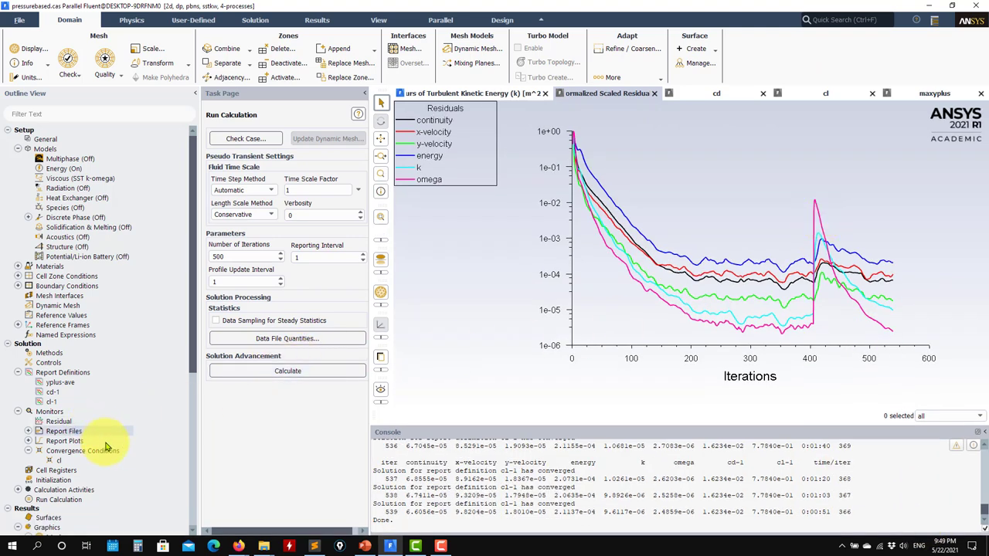
- Redisplay contour-1 with the new solution and examine turbulent kinetic energy around the whole airfoil and at the leading edge
scroll(86, 460, down, 4)
double_click(73, 482)
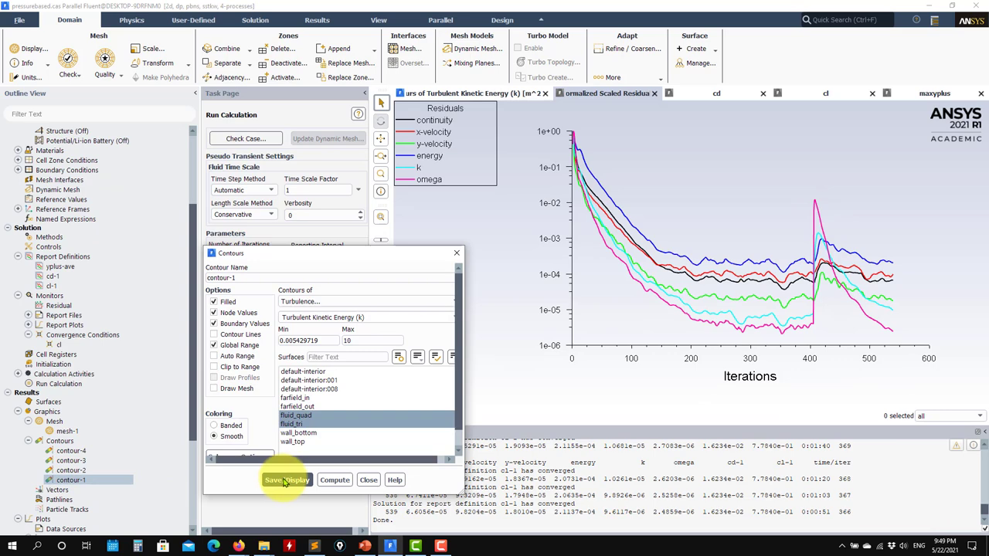
click(283, 492)
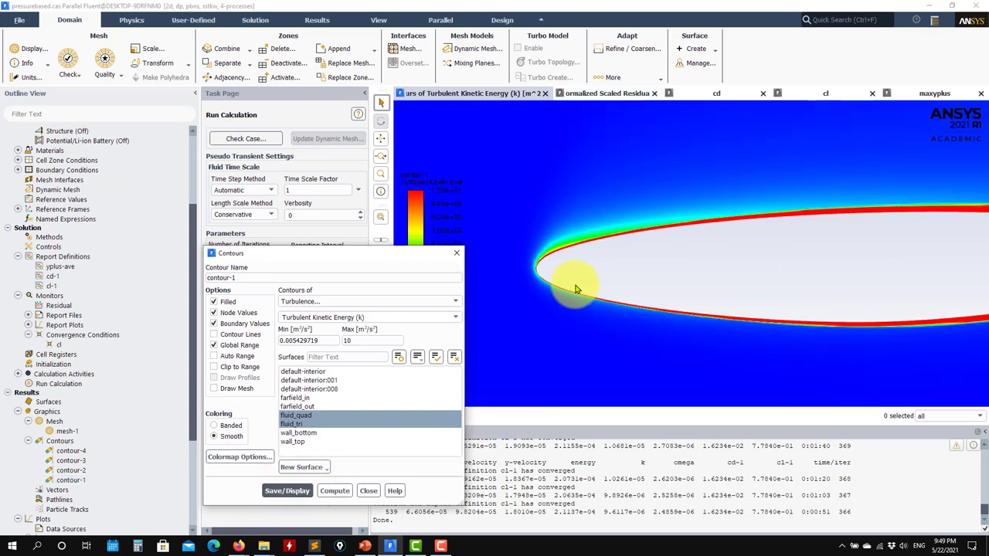
scroll(783, 281, up, 3)
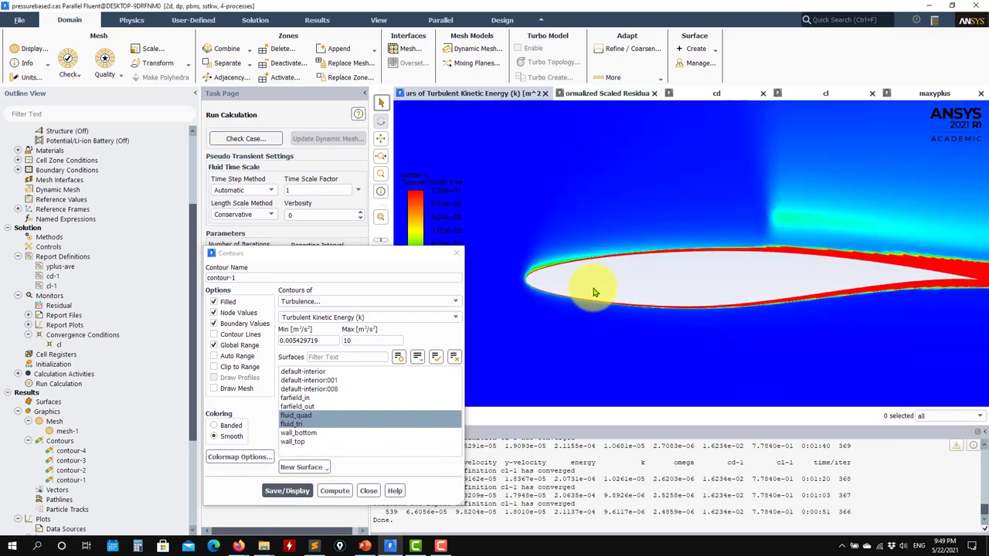
scroll(636, 273, up, 4)
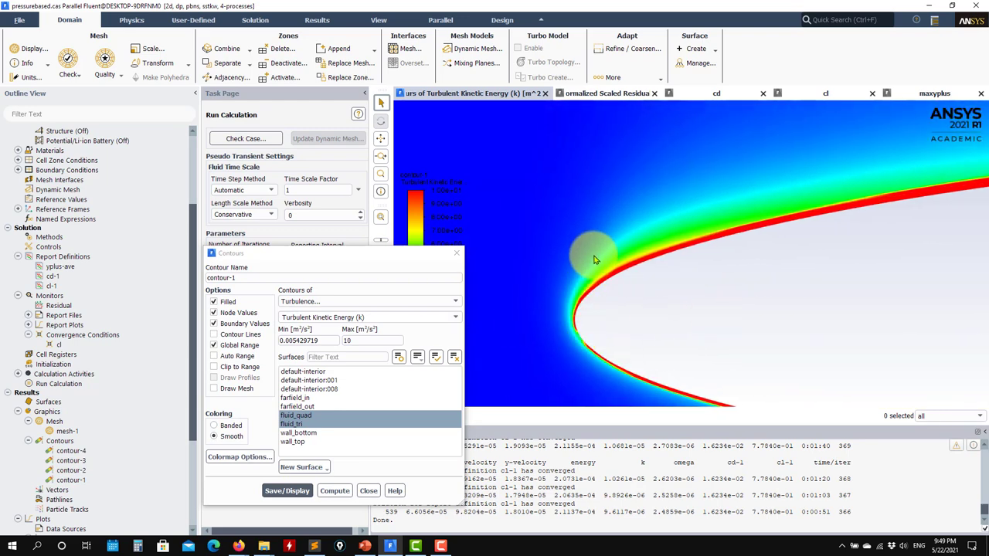
scroll(589, 313, up, 4)
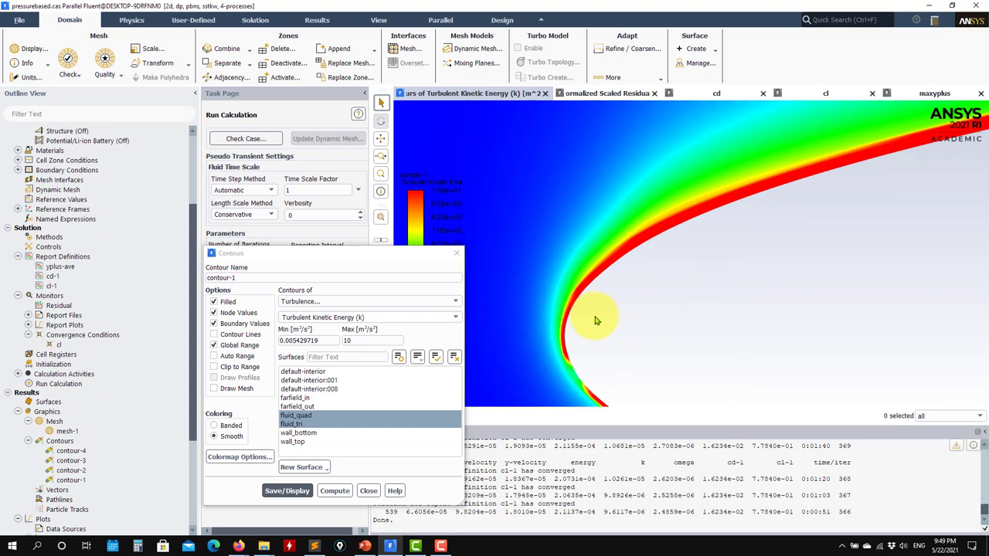
scroll(557, 325, down, 4)
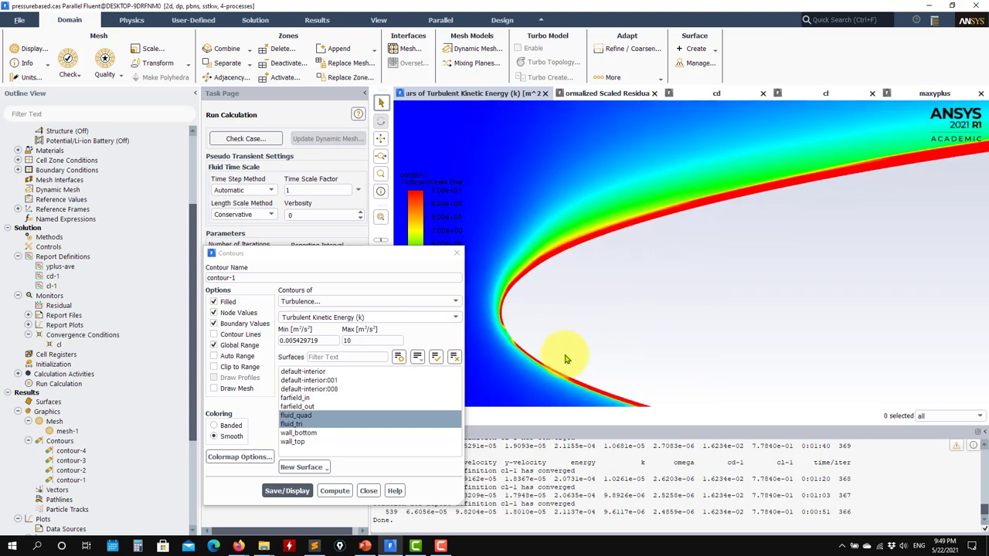
scroll(672, 354, down, 4)
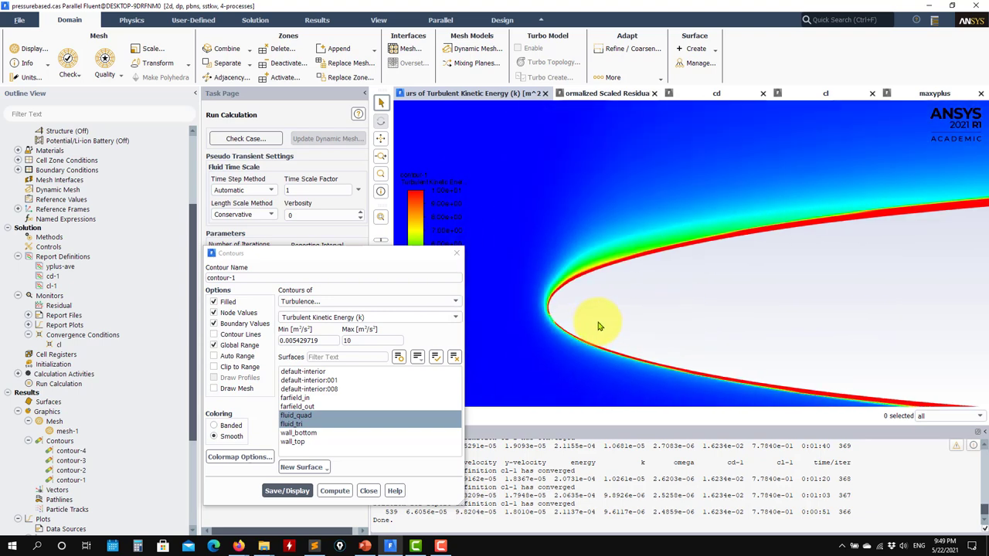
- Examine the turbulent kinetic energy at the leading edge, along the upper surface and around the trailing edge, and close the contour settings
scroll(608, 342, up, 2)
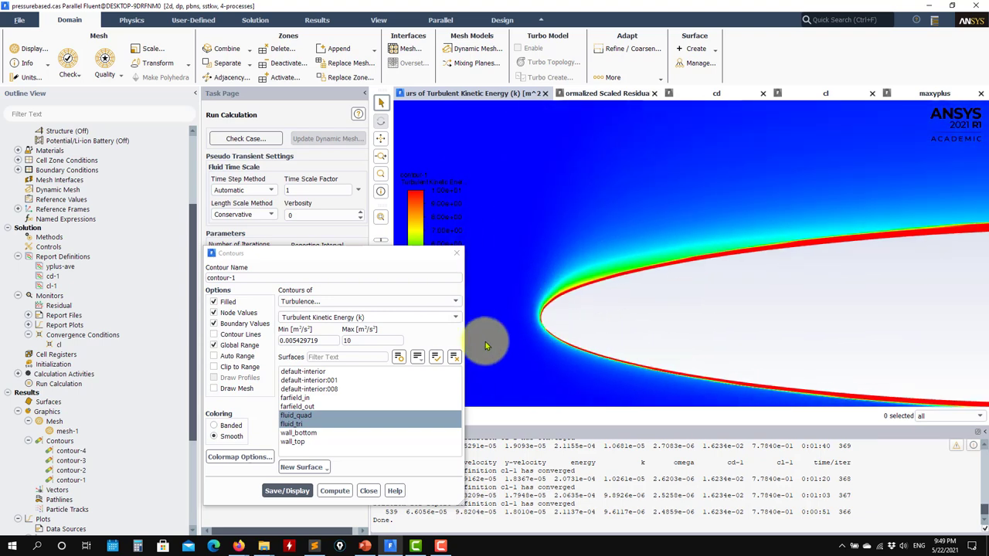
scroll(569, 270, up, 3)
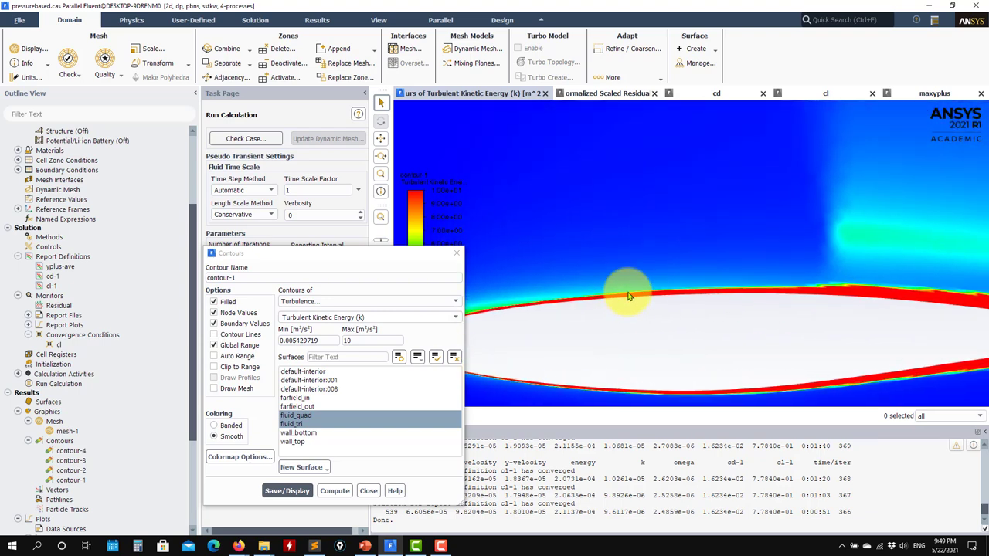
scroll(737, 328, down, 2)
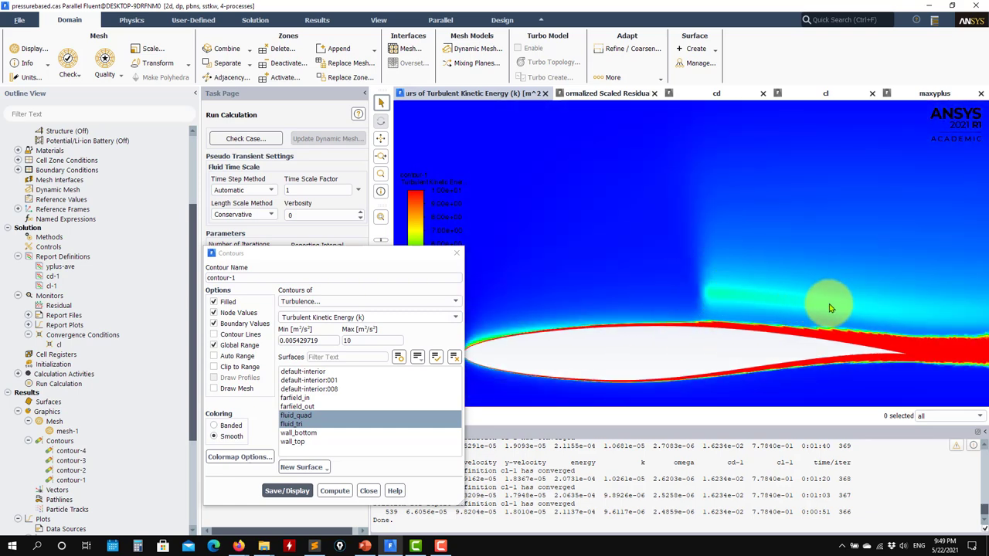
scroll(714, 309, down, 2)
scroll(716, 317, up, 2)
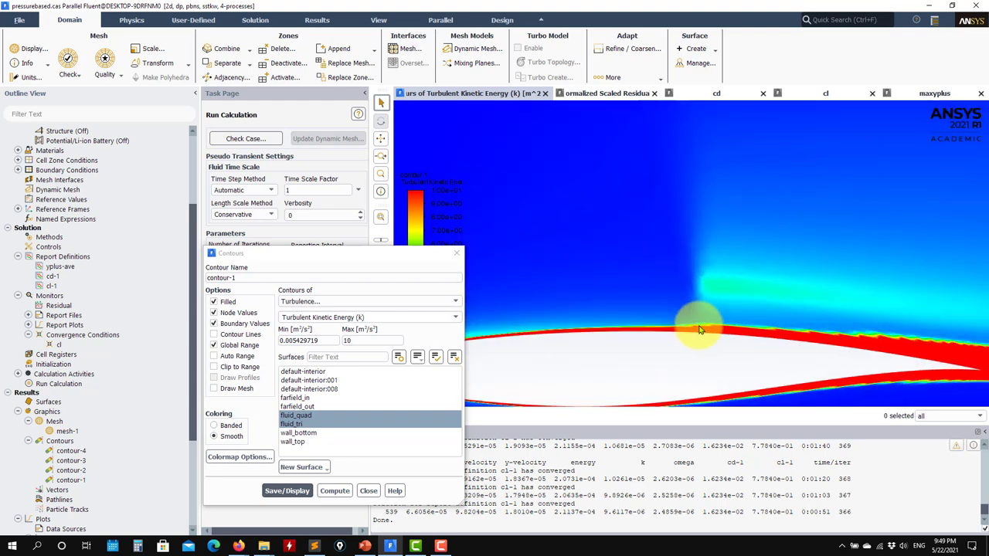
scroll(693, 302, up, 2)
scroll(571, 311, up, 1)
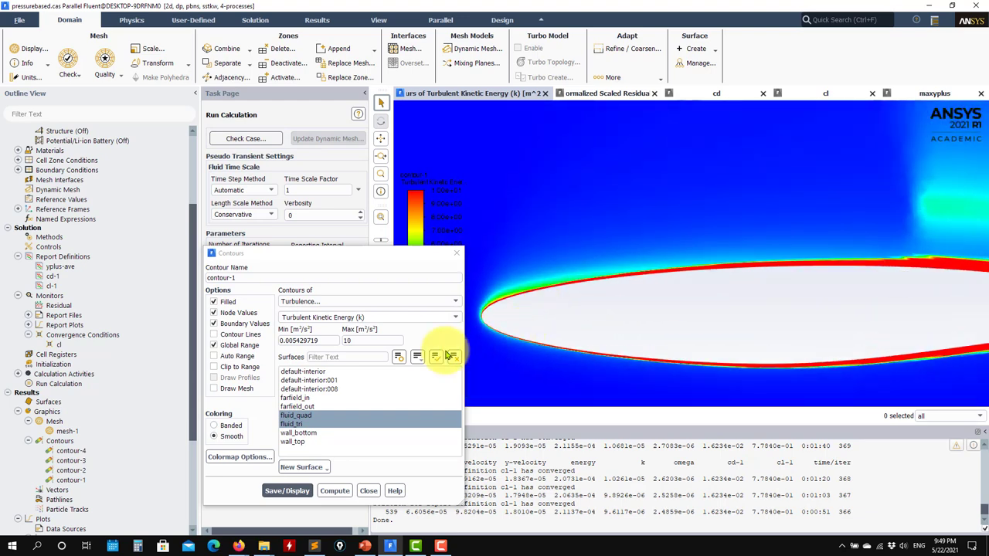
click(368, 492)
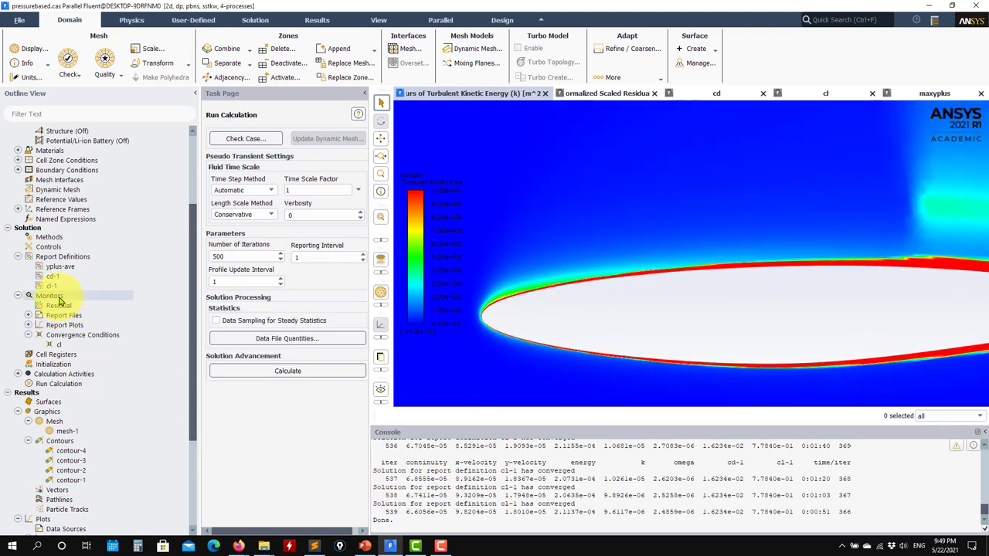
- Enable the Production Limiter again in the SST k-omega viscous model and apply the change
scroll(66, 287, up, 3)
double_click(92, 180)
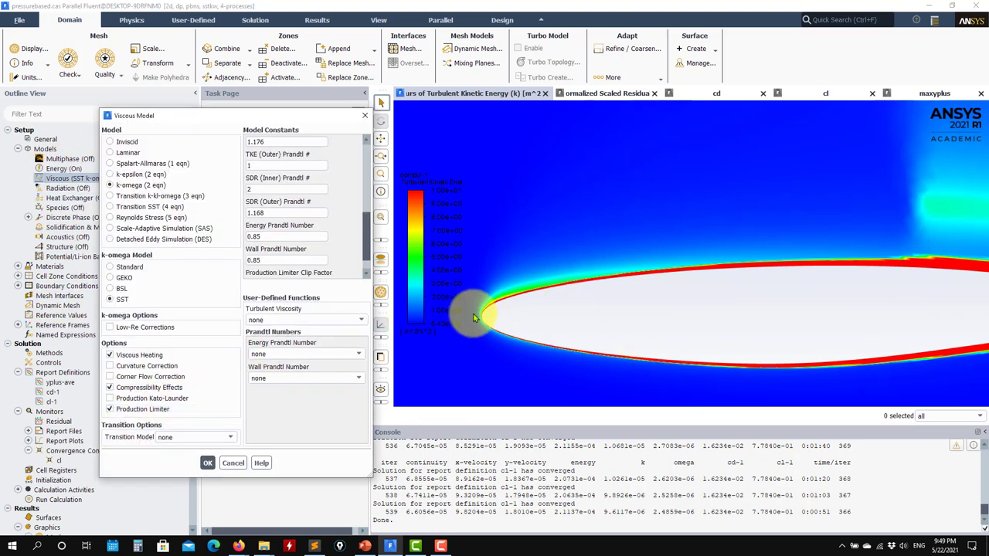
click(210, 463)
- Run the calculation with 500 iterations requested, monitor the residuals and the lift and drag plots, and stop the run early
click(270, 374)
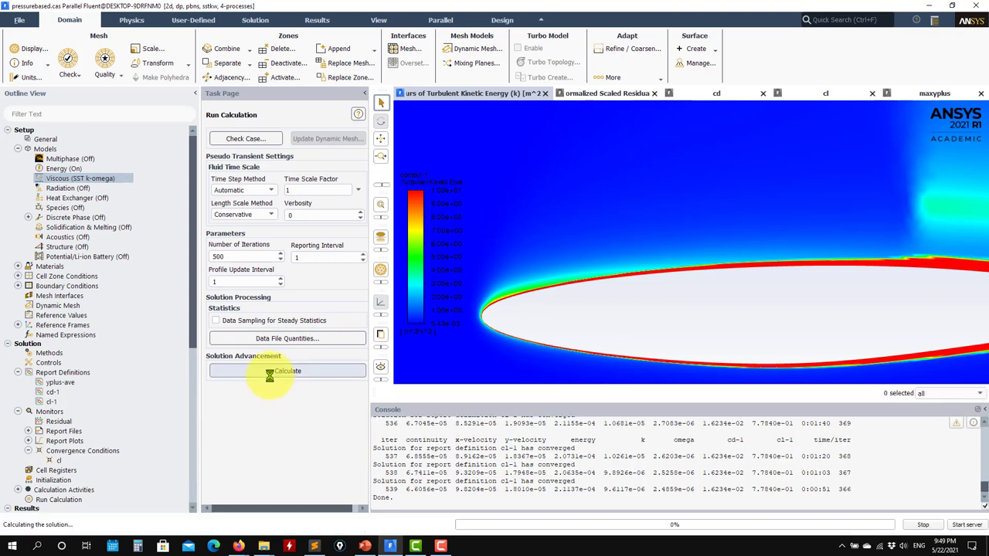
click(580, 94)
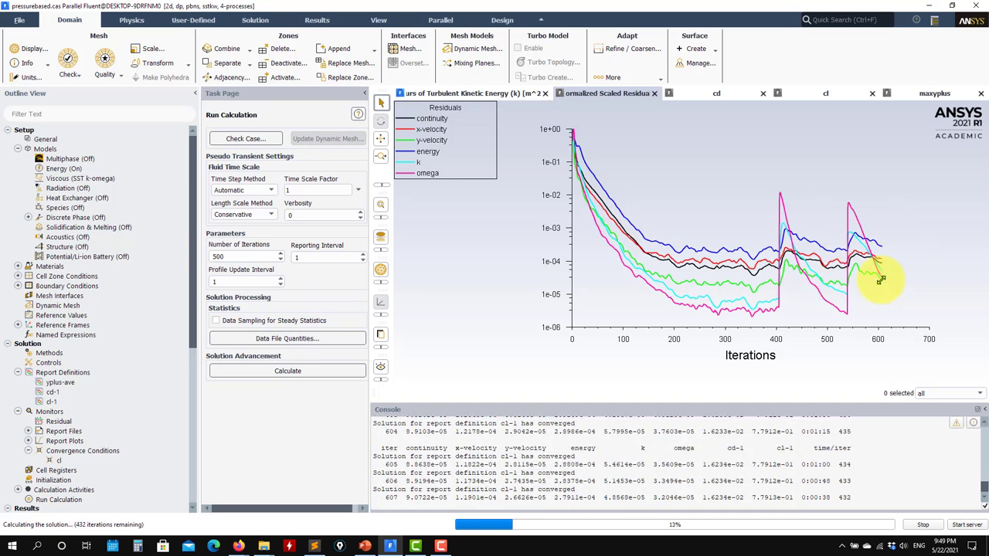
click(803, 92)
click(718, 95)
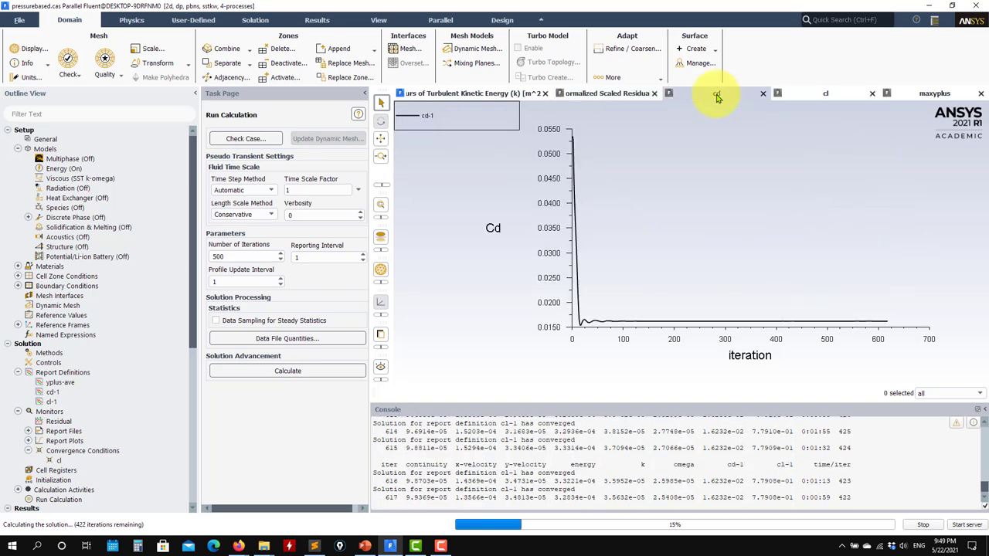
click(924, 526)
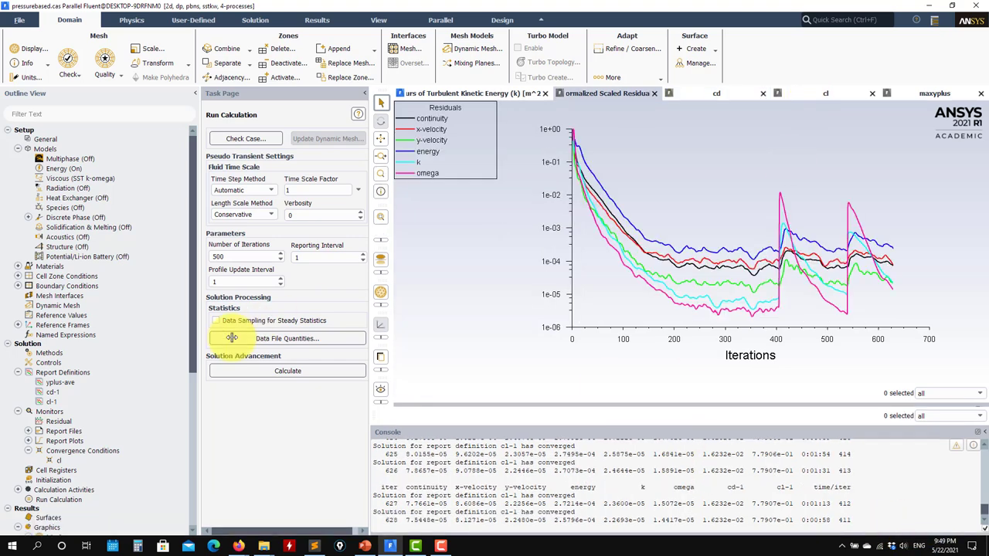
- Redisplay contour-1 and examine turbulent kinetic energy at the airfoil's leading edge and in its wake, closing the contour settings
scroll(88, 510, down, 6)
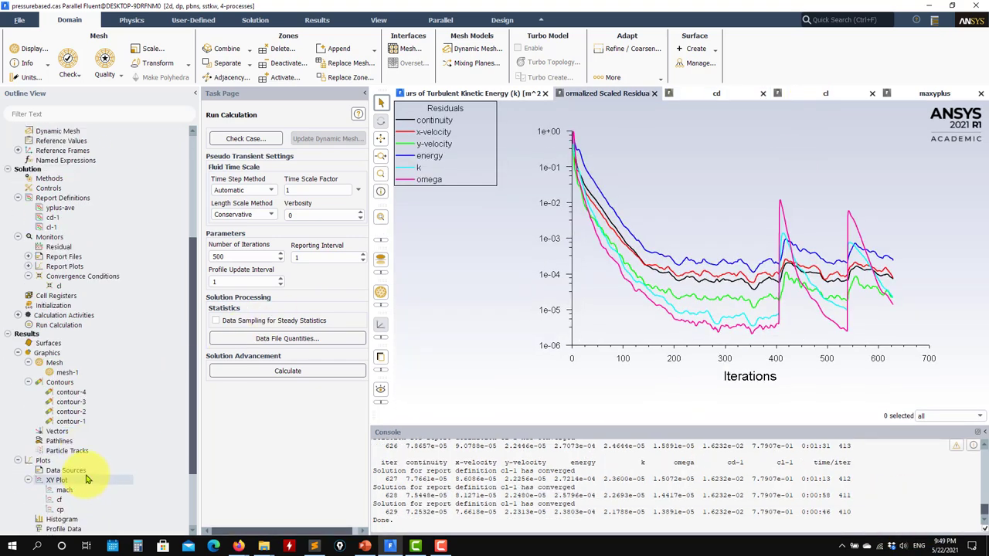
double_click(87, 425)
click(286, 491)
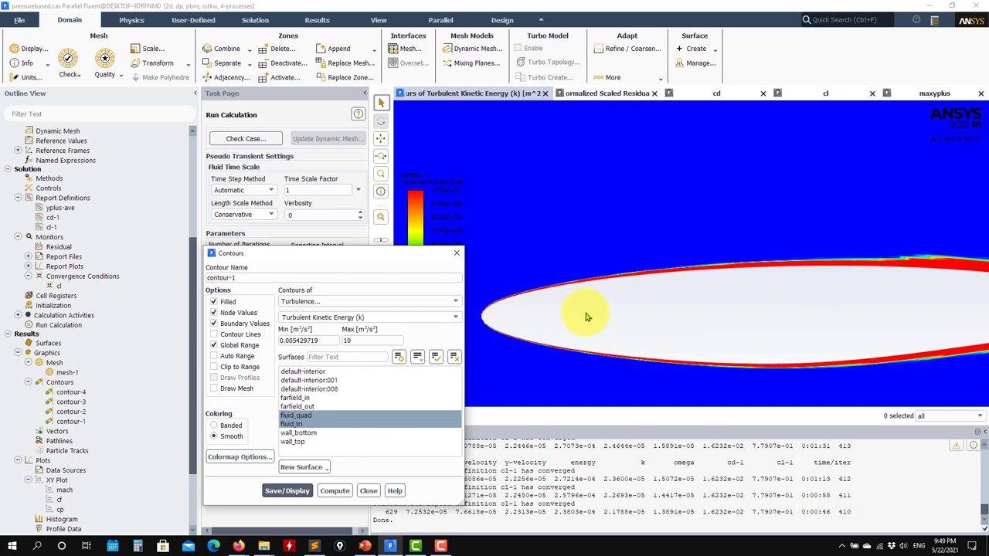
drag(565, 313, 653, 328)
scroll(663, 295, up, 1)
scroll(847, 222, up, 2)
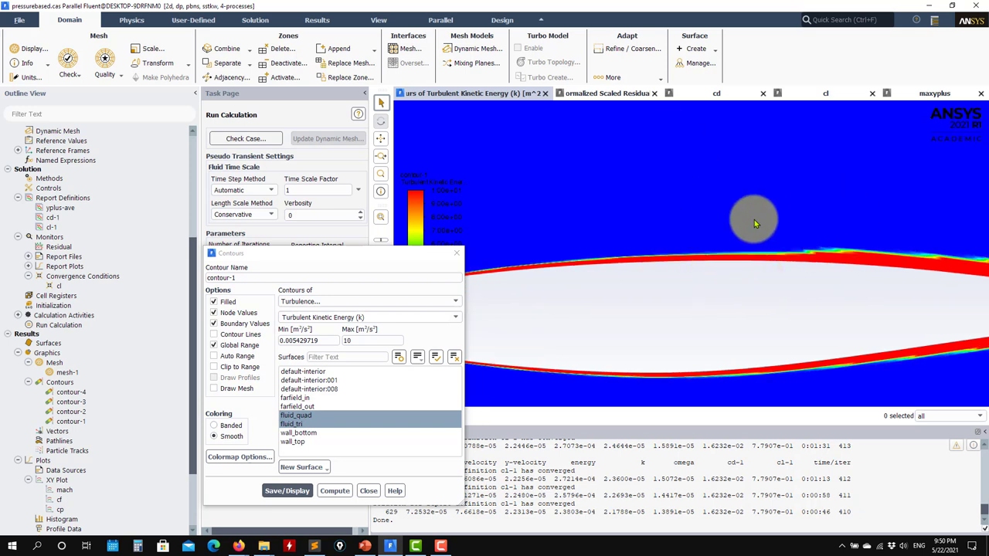
scroll(799, 274, down, 5)
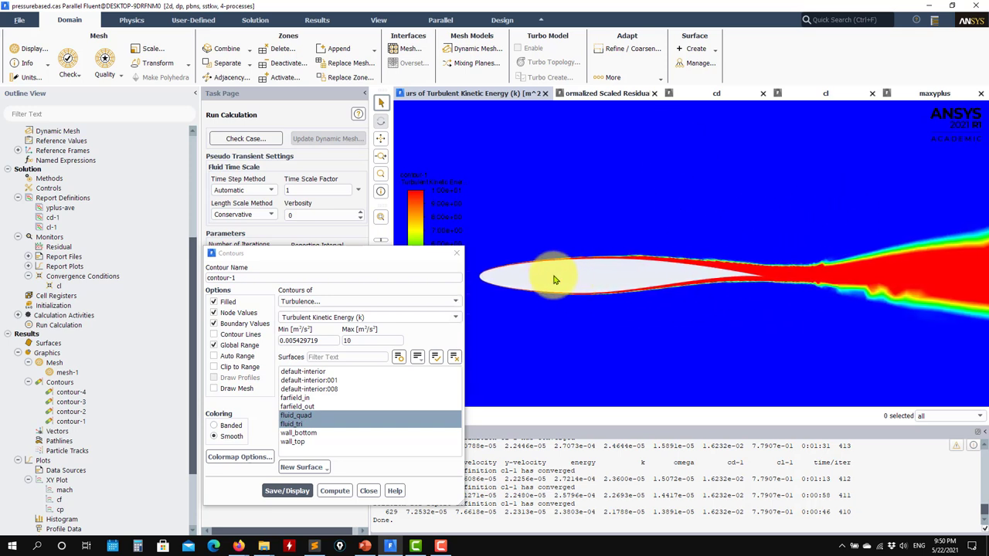
drag(554, 279, 660, 295)
click(369, 492)
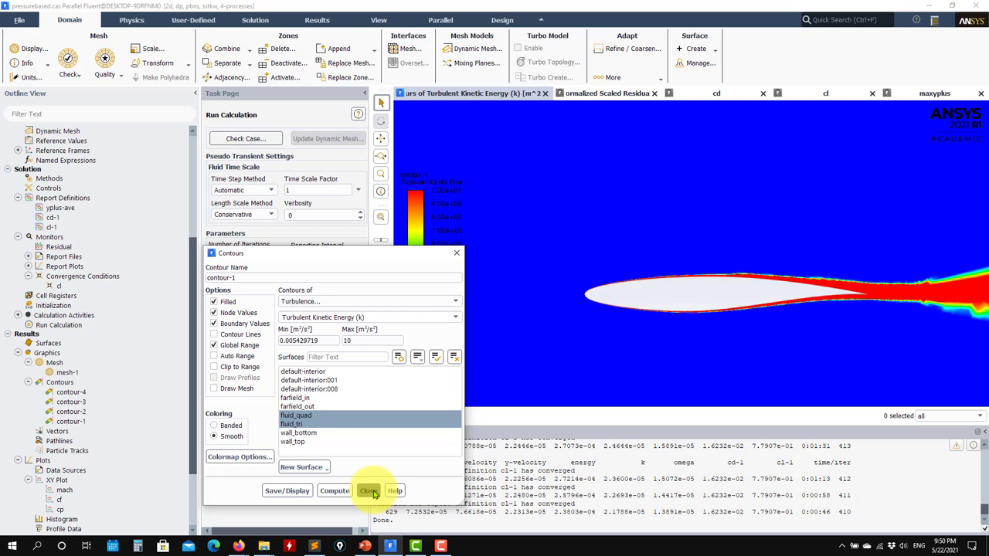
scroll(635, 309, down, 3)
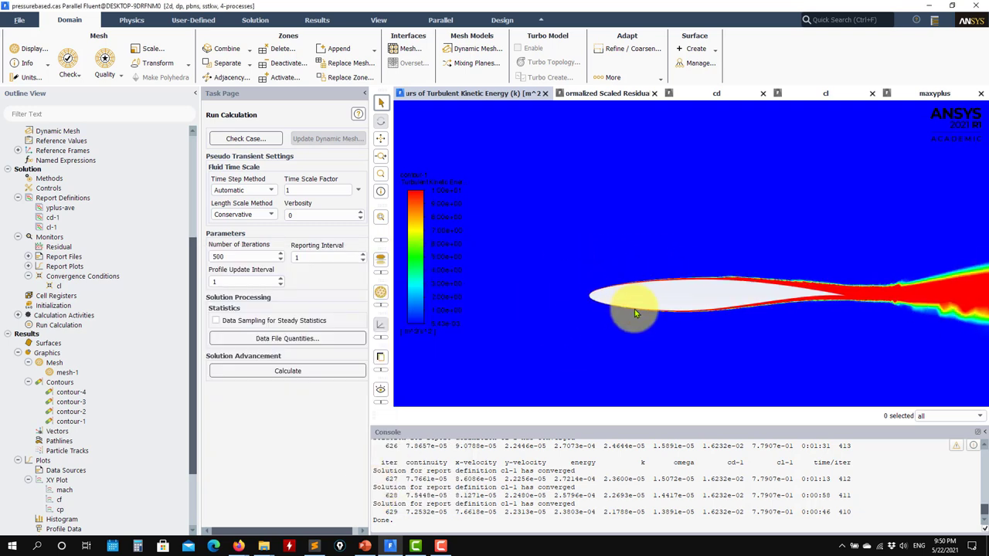
scroll(634, 313, up, 5)
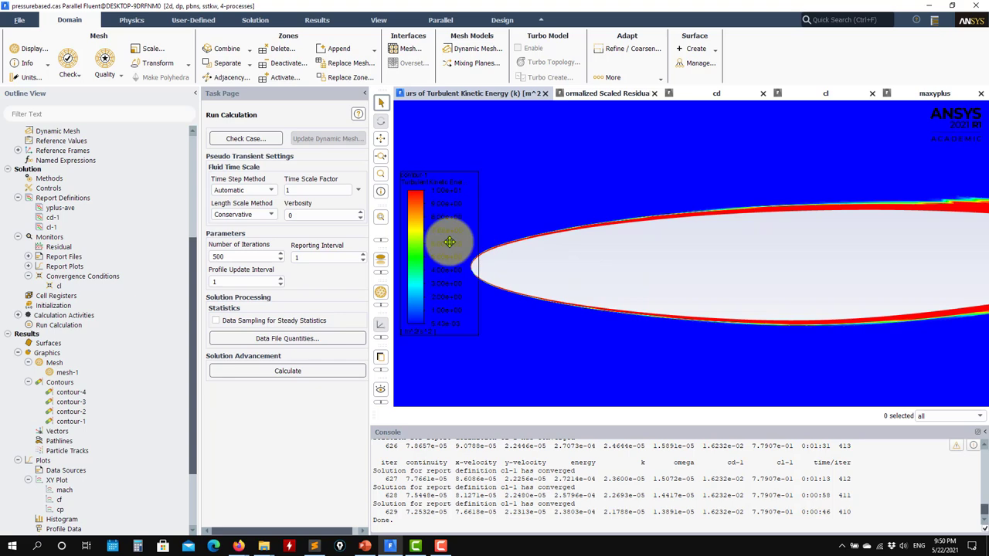
- Review the Production Kato-Launder and Production Limiter options of the SST k-omega viscous model and apply the settings
scroll(106, 216, up, 5)
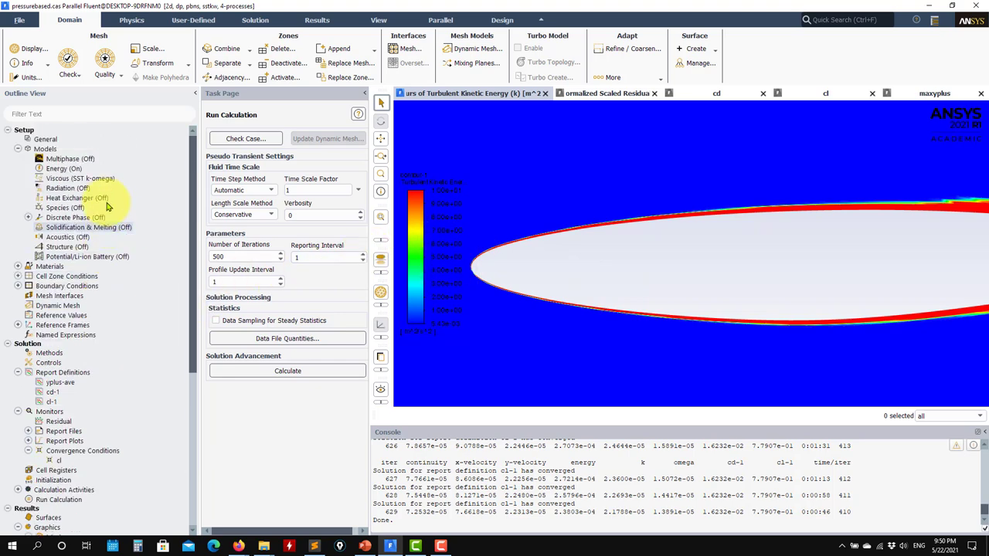
double_click(85, 178)
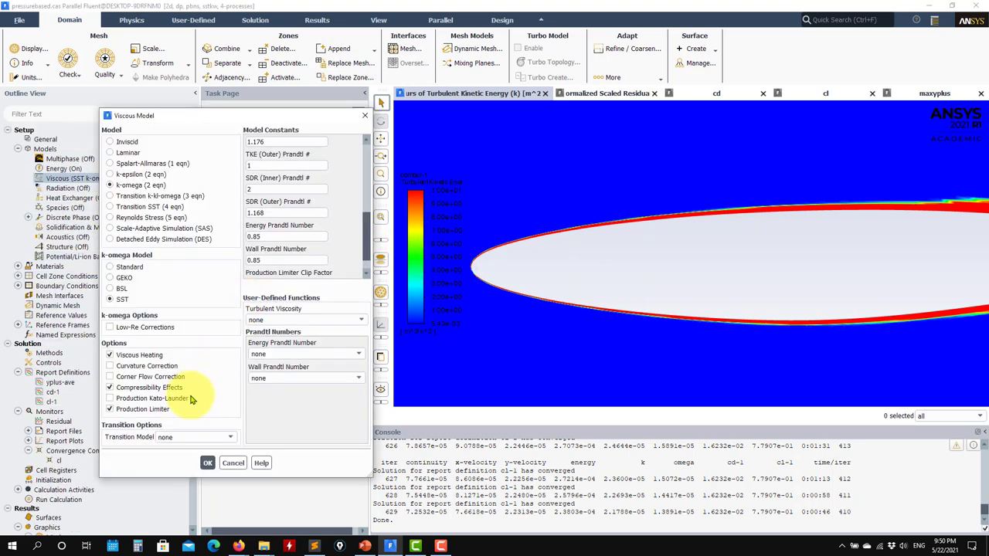
click(207, 467)
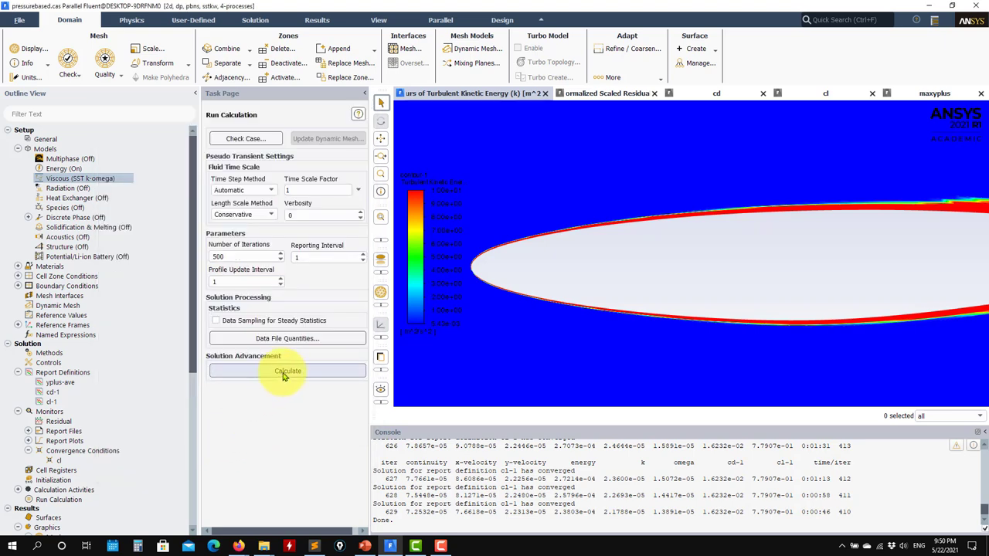
- Continue the solution with 500 iterations requested while monitoring the scaled residuals and the drag coefficient plot
click(274, 371)
click(581, 91)
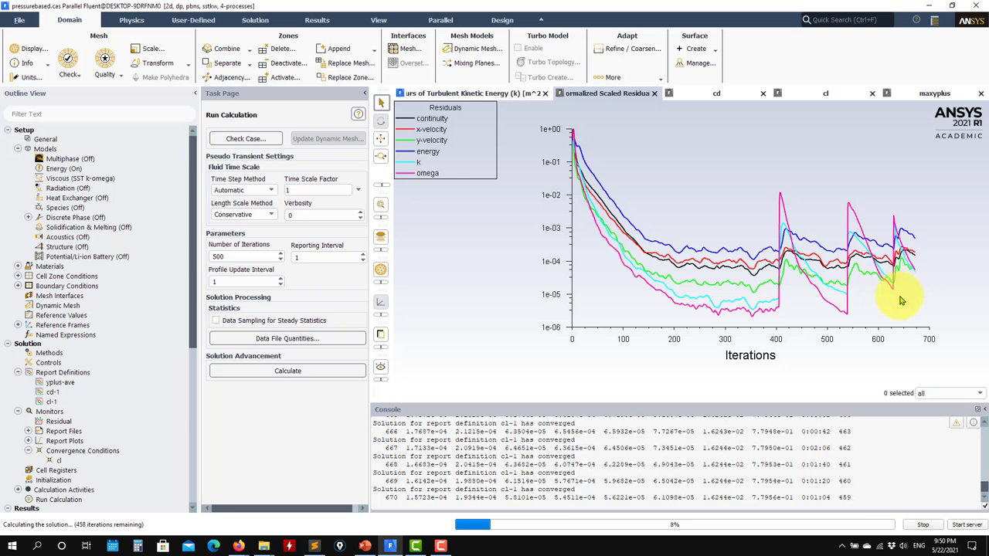
click(716, 97)
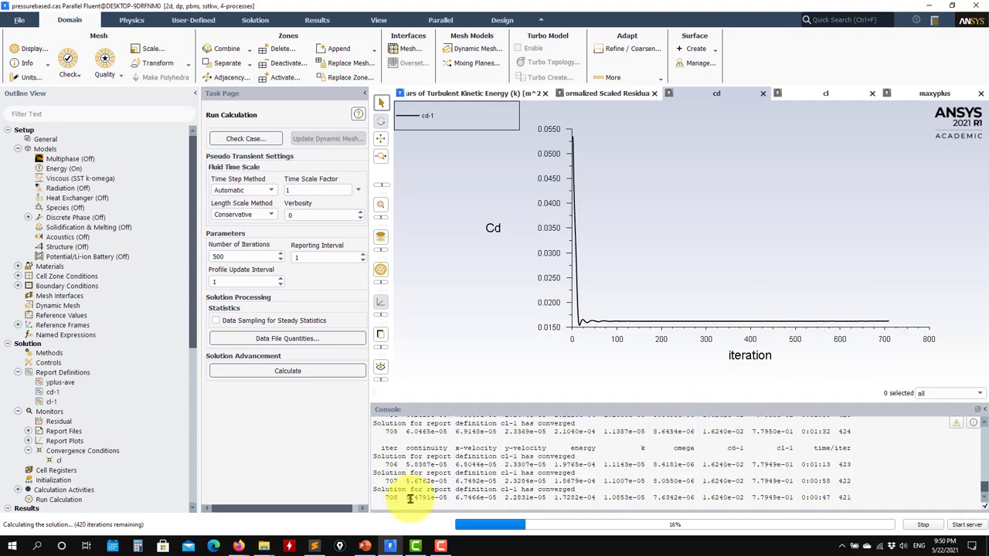
- Switch to PowerPoint, review slide 9 comparing experimental and numerical drag and lift coefficients, and return to Fluent
click(363, 545)
click(98, 429)
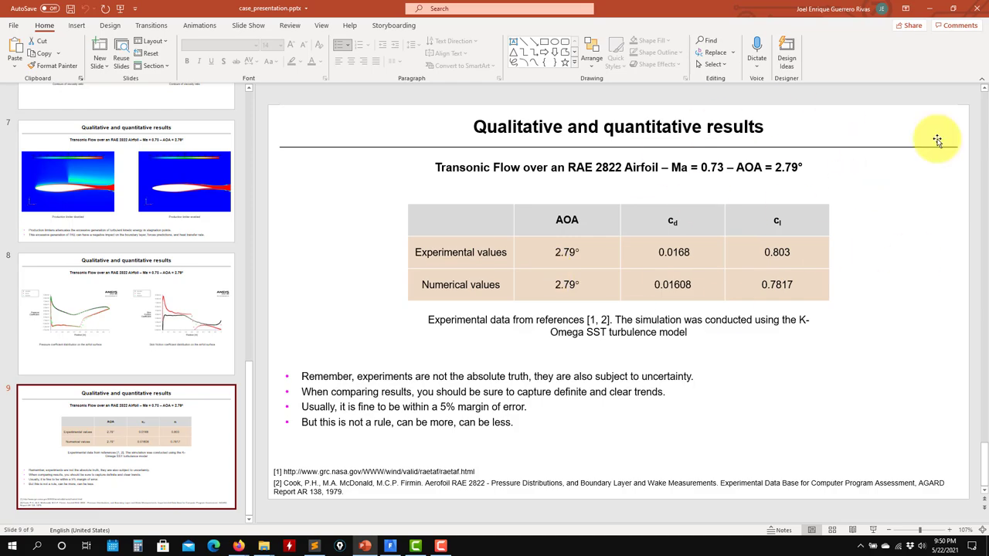
click(935, 9)
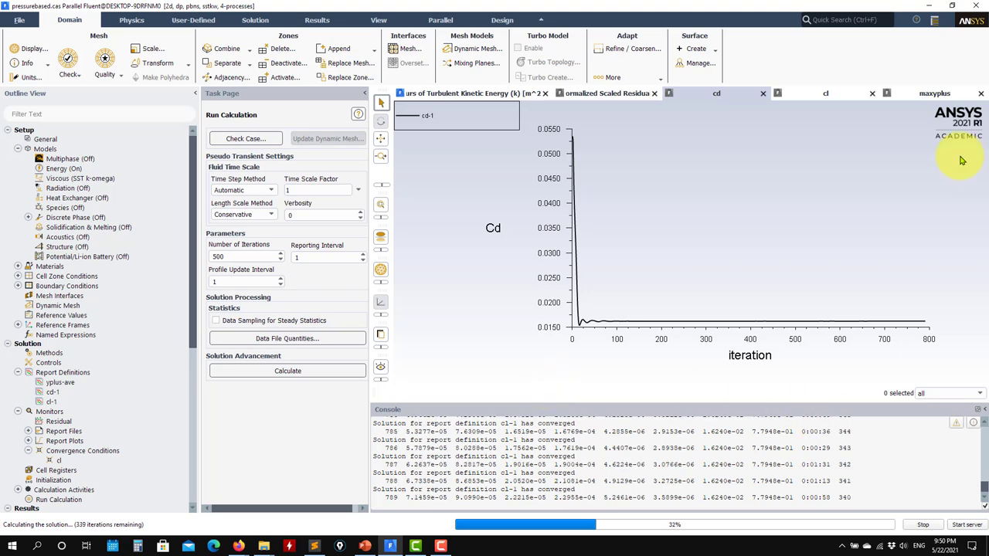
- Check the scaled residuals, stop the running calculation, and redisplay contour-1 with the latest solution
click(575, 93)
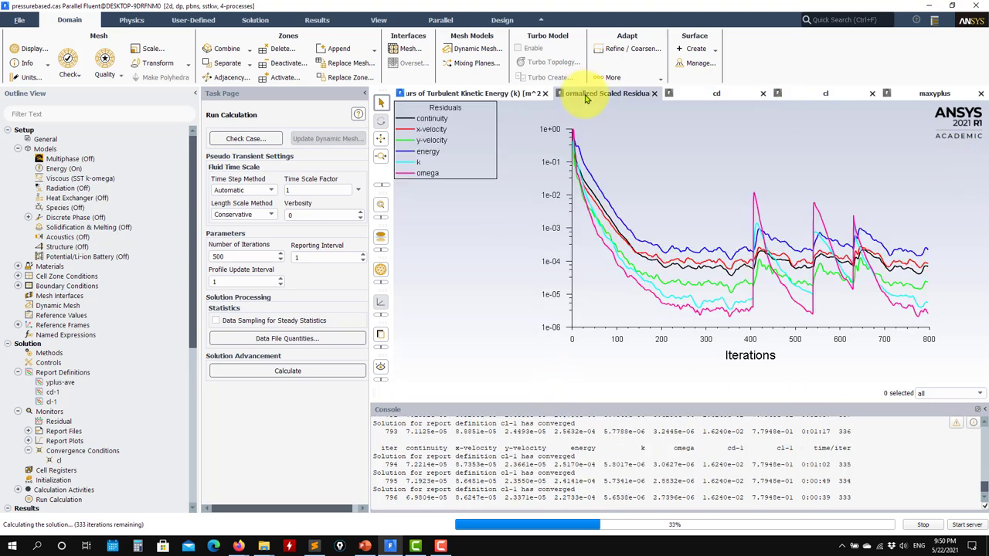
click(923, 527)
scroll(64, 493, down, 4)
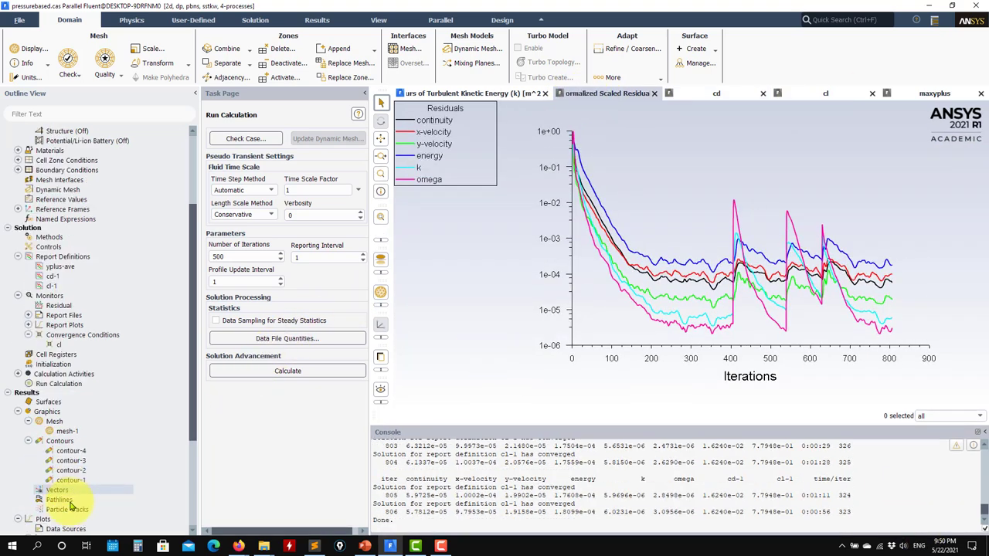
double_click(87, 482)
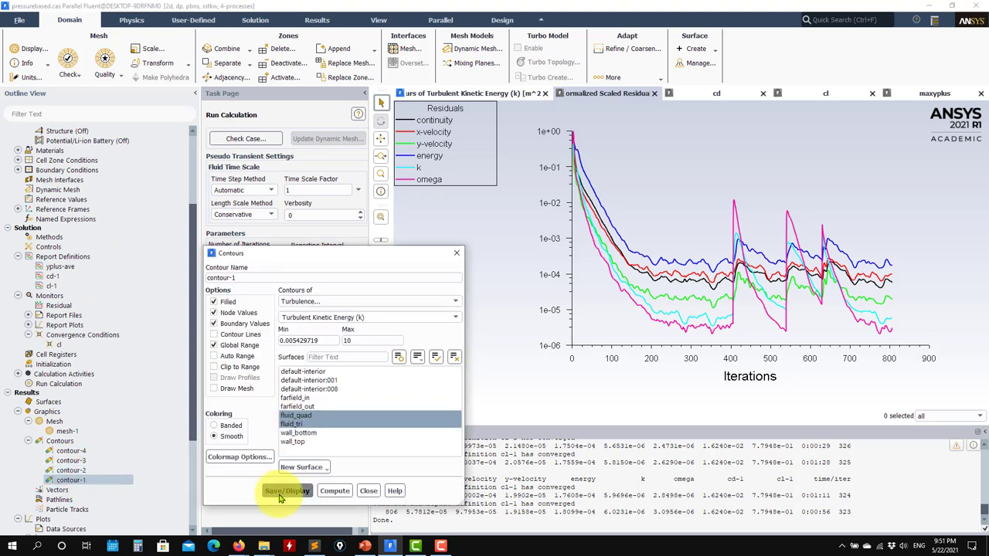
click(287, 491)
- Inspect the turbulent kinetic energy from the leading edge along the airfoil to the wake, and close the contour settings
scroll(670, 295, up, 5)
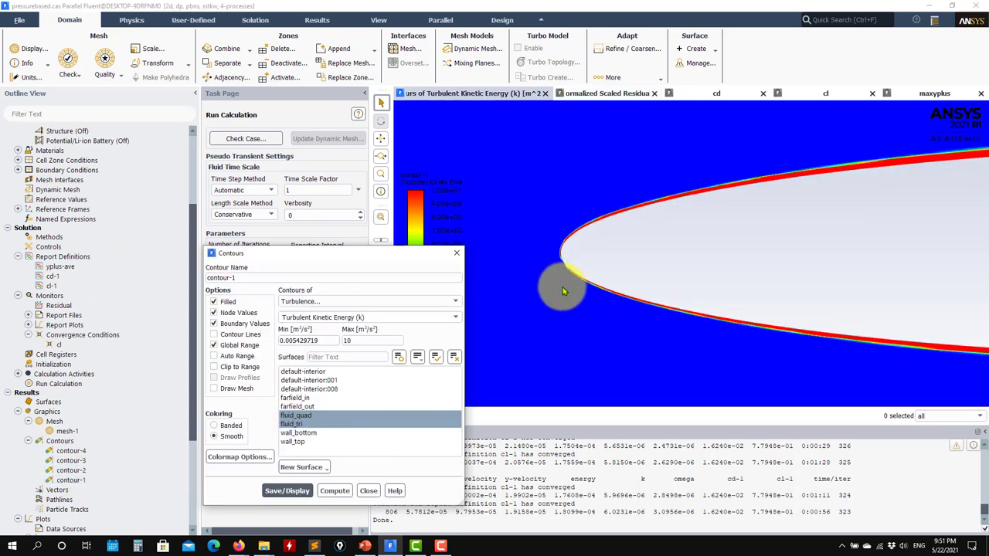
scroll(791, 270, down, 3)
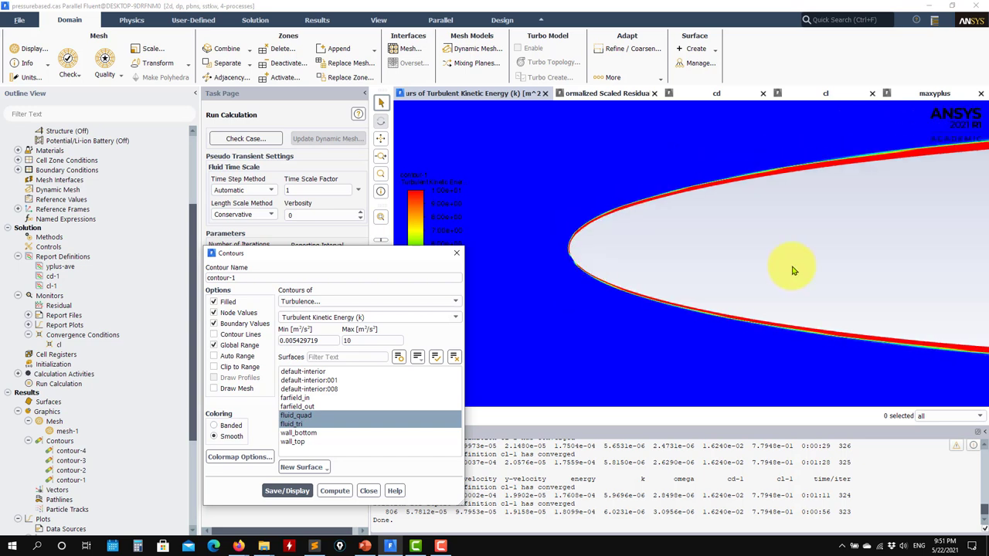
drag(791, 304, 537, 308)
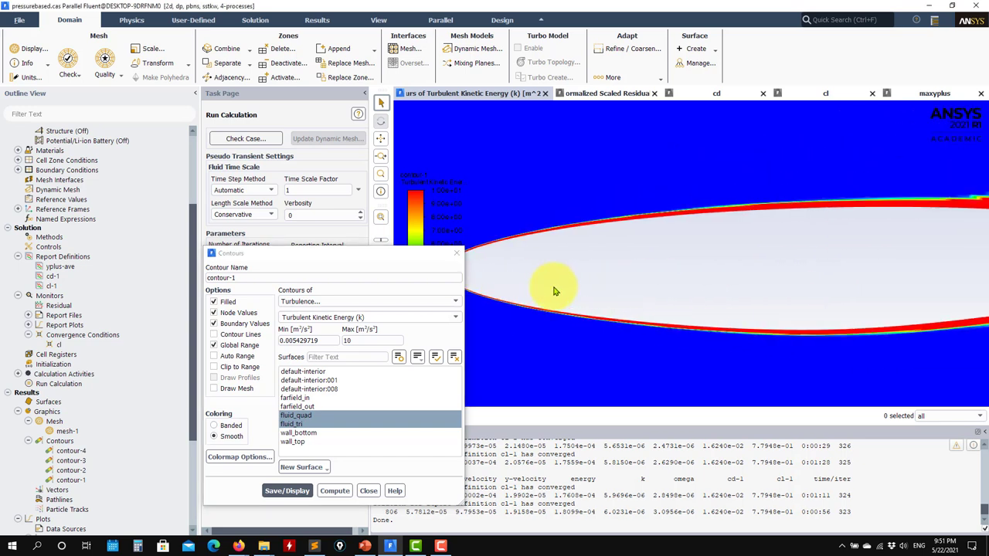
scroll(850, 271, down, 2)
scroll(680, 280, up, 1)
scroll(851, 287, down, 3)
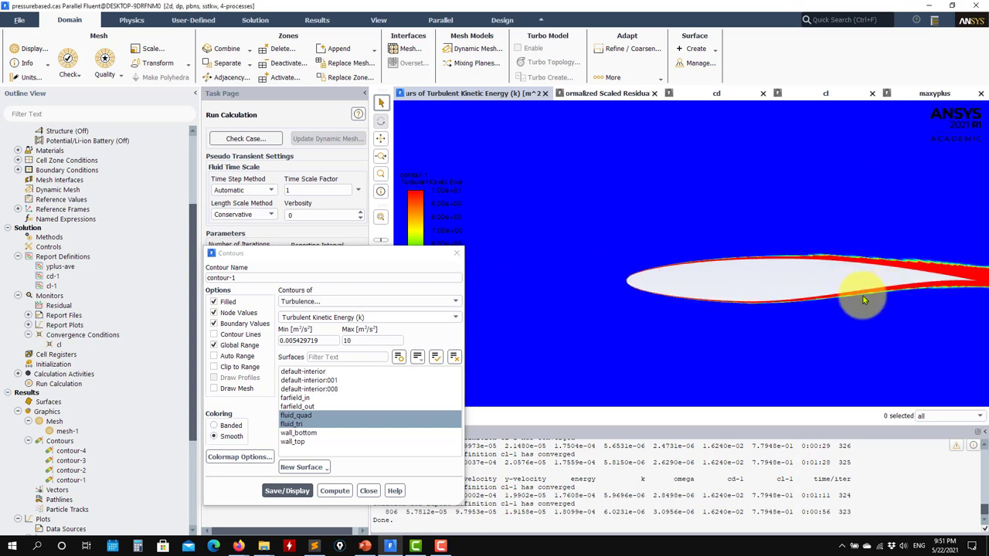
scroll(757, 294, up, 3)
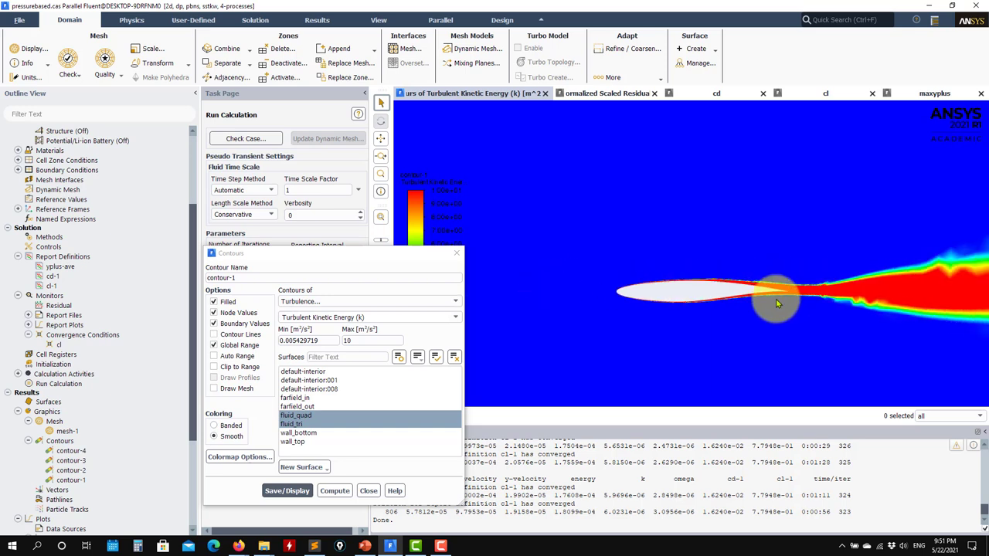
click(368, 493)
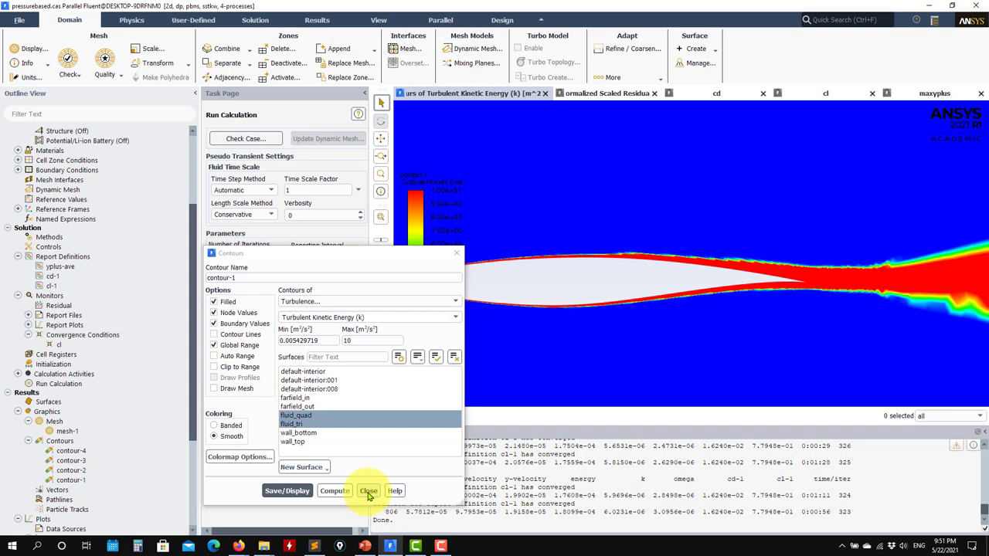
click(369, 492)
scroll(104, 420, down, 4)
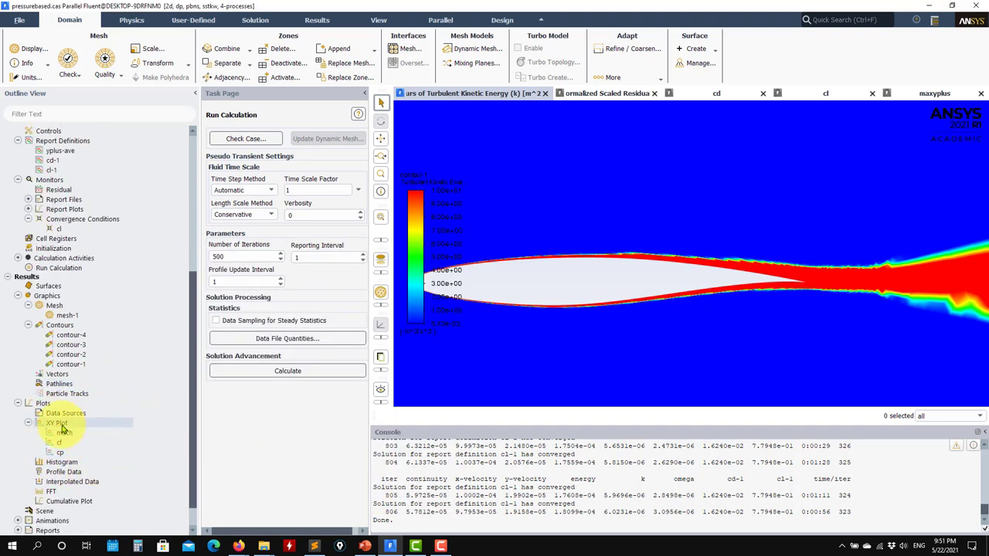
- Plot the pressure coefficient on wall_bottom and wall_top from the saved cp plot and begin loading external file data
double_click(60, 425)
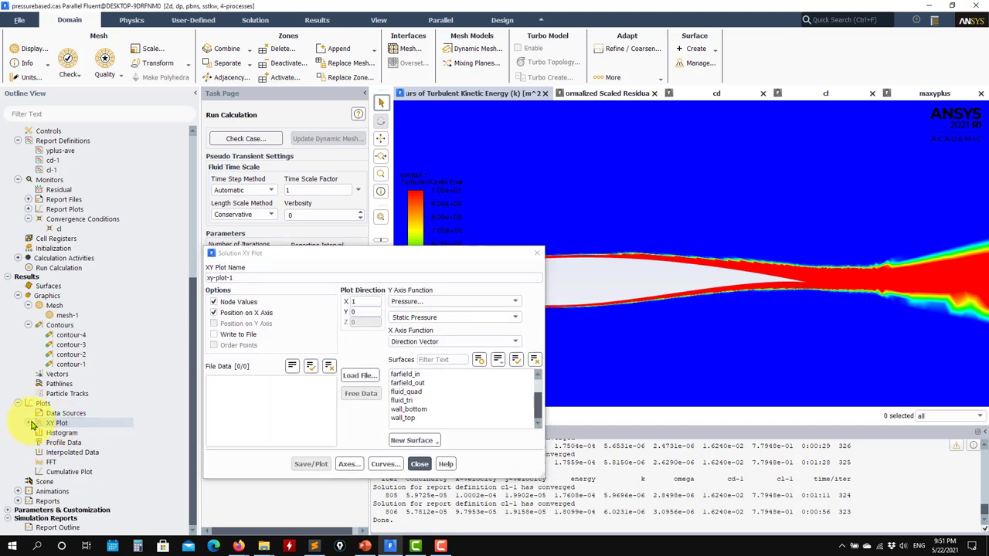
double_click(65, 453)
click(311, 464)
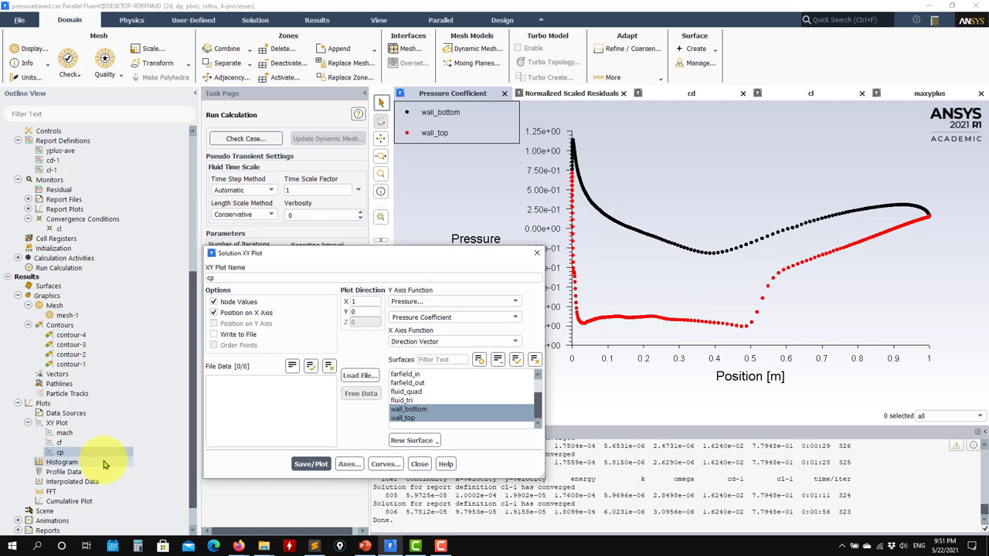
click(357, 375)
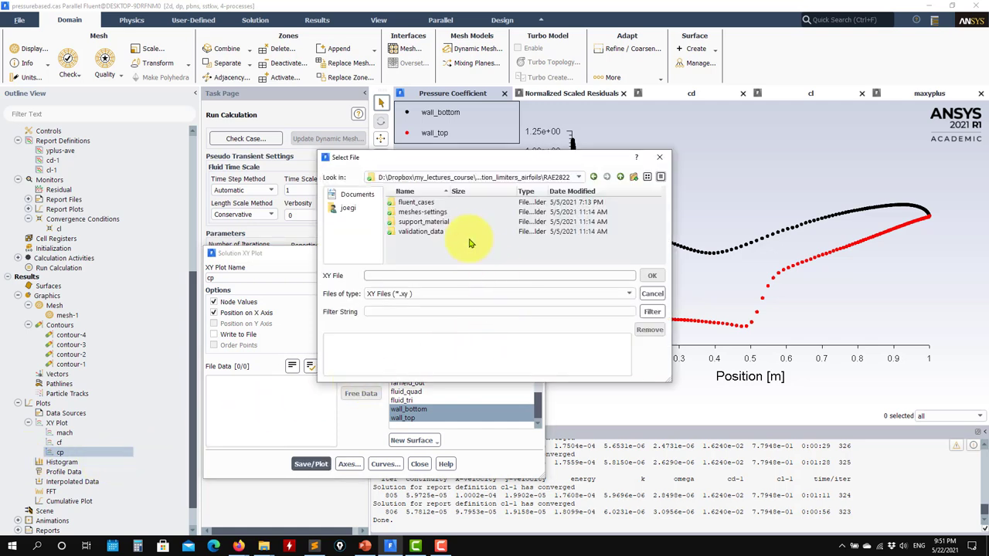
double_click(425, 203)
double_click(456, 212)
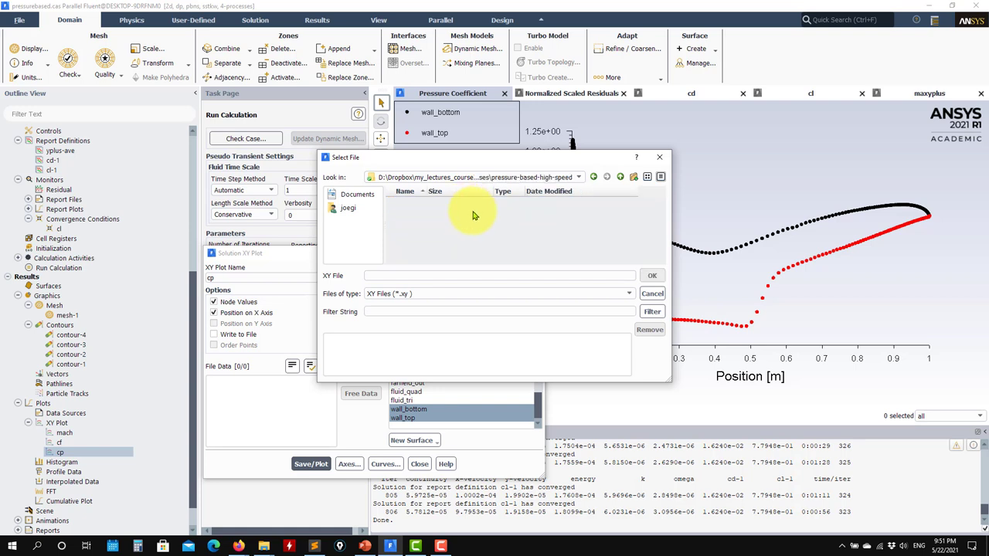
click(619, 179)
click(619, 179)
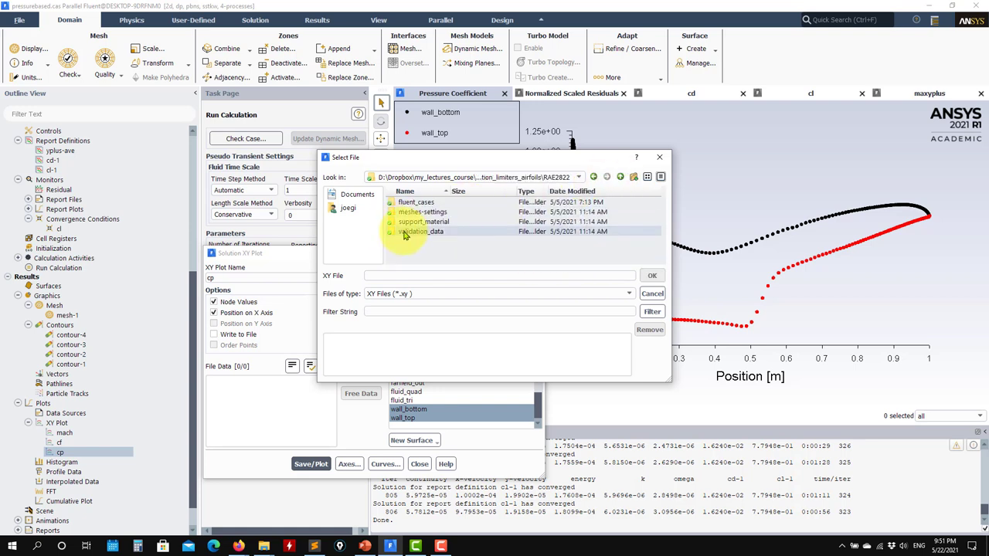
- Load the experimental file RAE_2820_Case9_cp.xy from the validation_data folder and replot it with the computed pressure coefficient
key(Return)
double_click(460, 212)
click(652, 276)
click(311, 463)
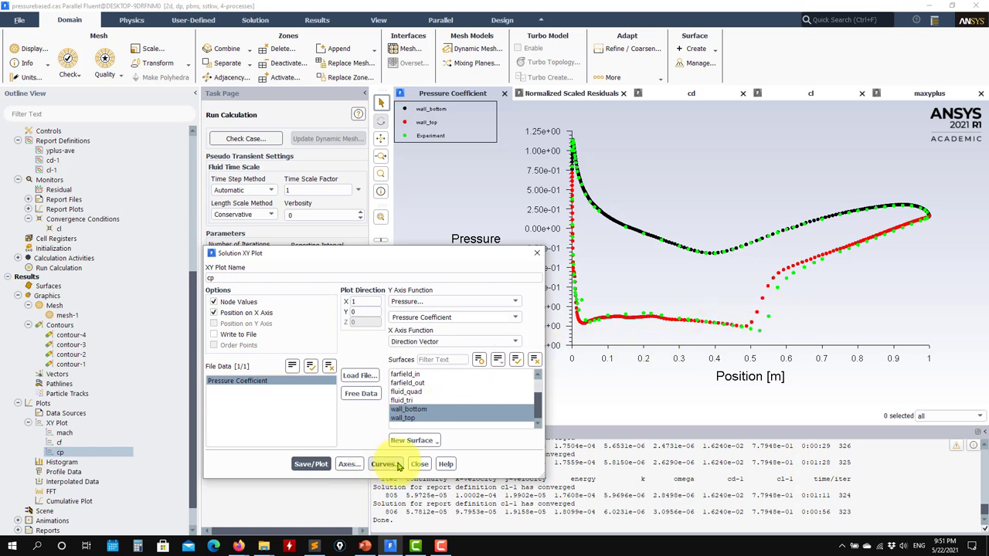
- Display mesh-1, examine the mesh around the airfoil, and close the mesh settings
double_click(70, 316)
click(318, 515)
scroll(673, 240, up, 3)
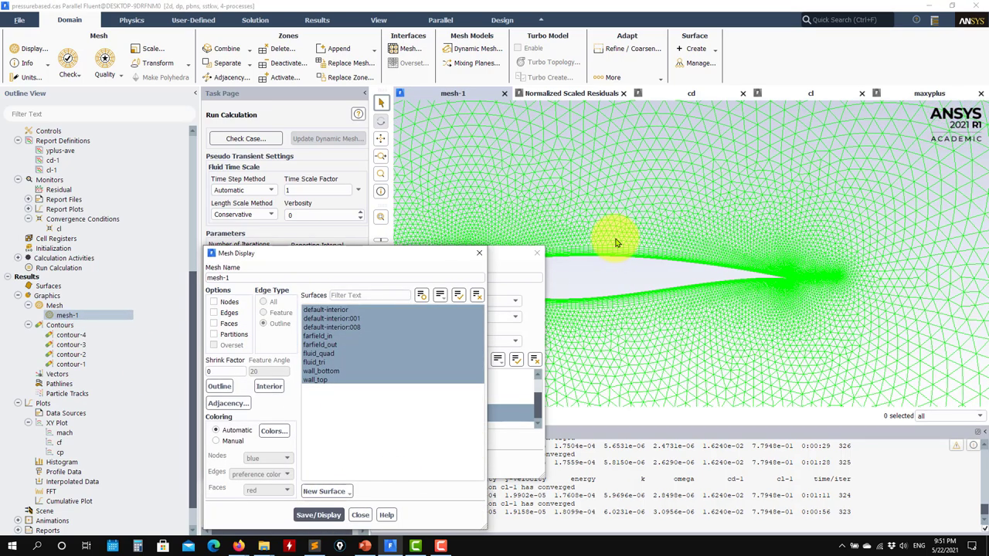
click(360, 514)
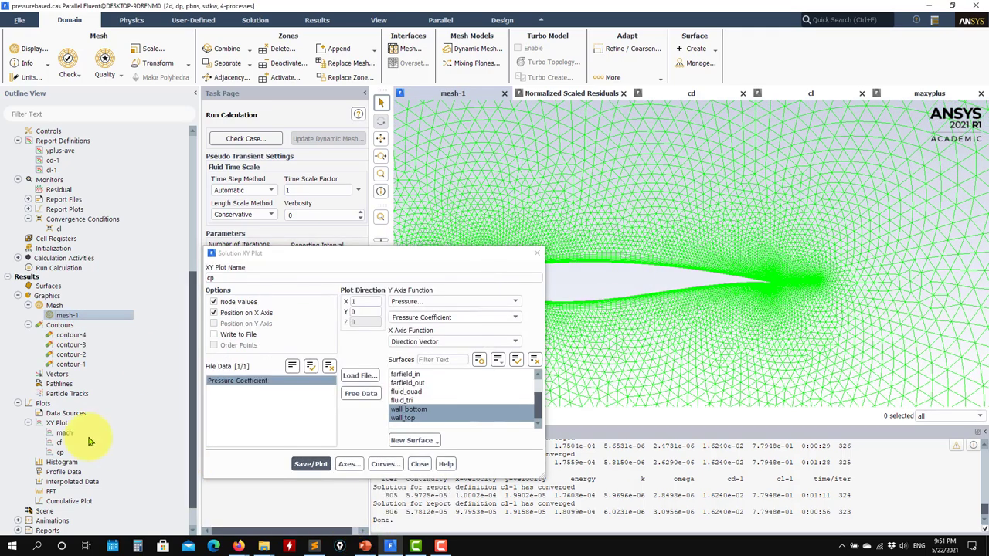
- Redisplay the turbulent kinetic energy contours of contour-1 and close the contour settings
double_click(70, 364)
click(287, 491)
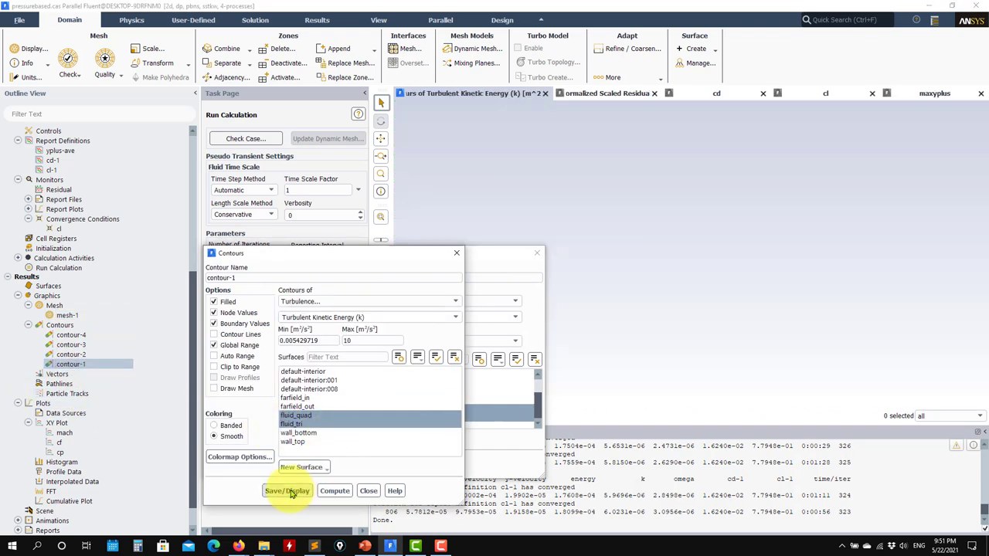
click(367, 490)
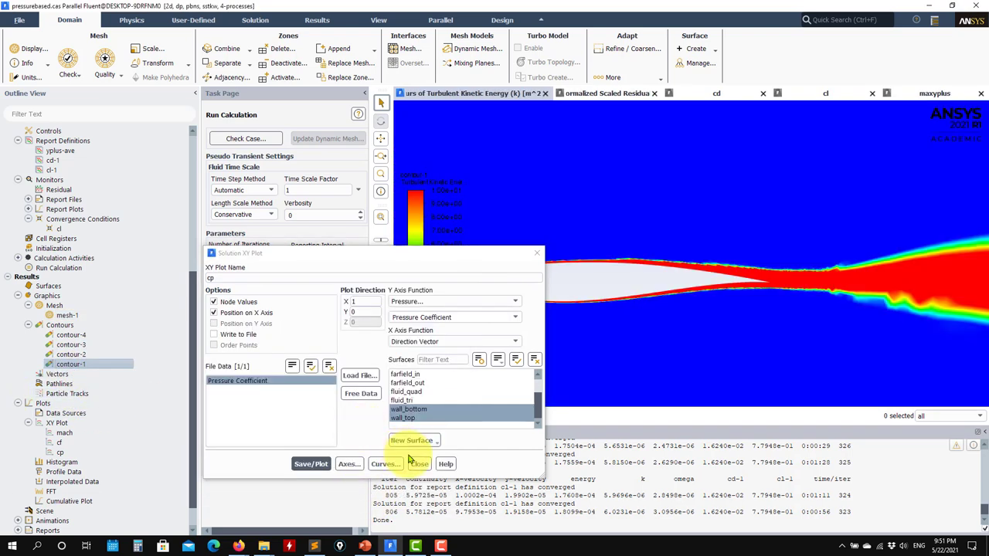
- Plot the skin friction coefficient from the saved cf plot together with the experimental file RAE_2820_Case9_cf.xy, and close the plot settings
double_click(60, 442)
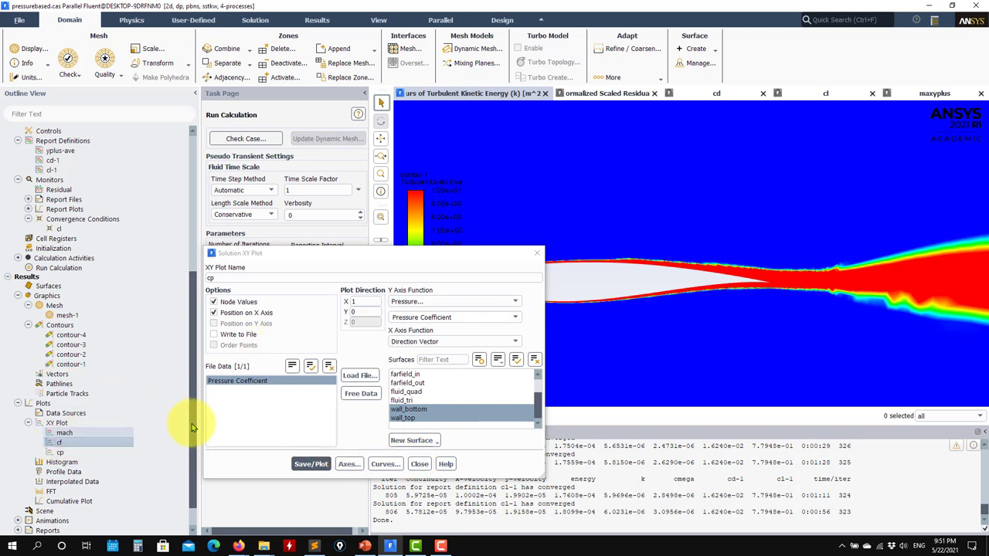
click(311, 464)
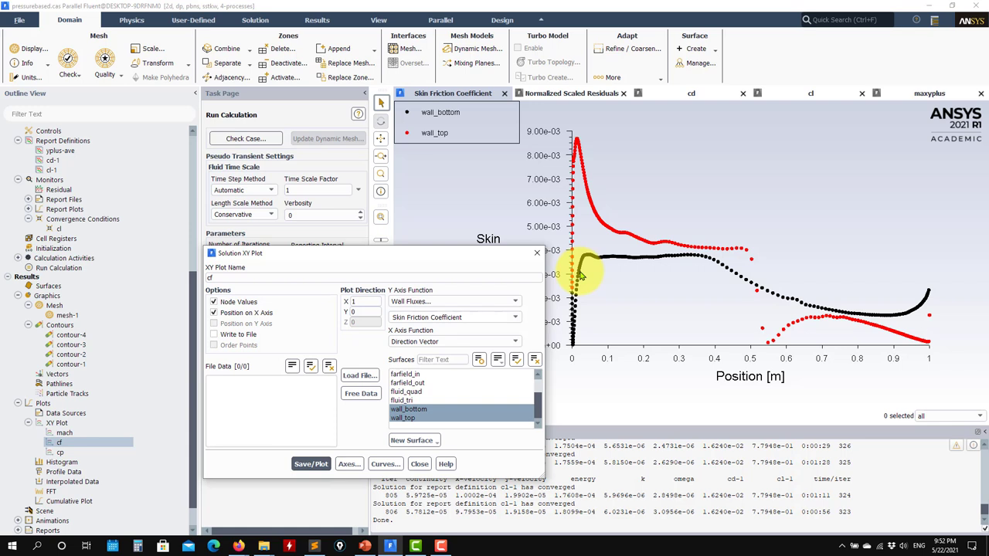
click(340, 376)
double_click(429, 203)
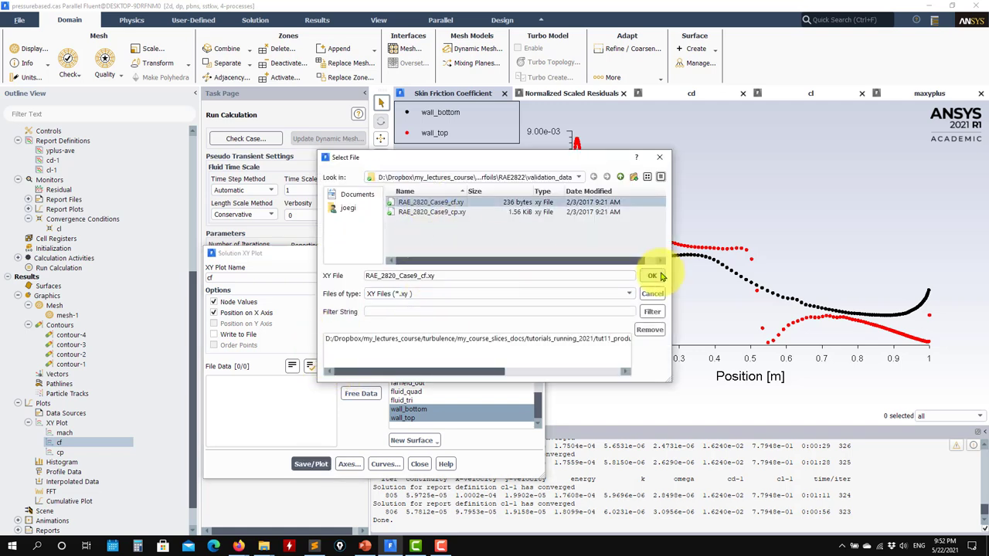
click(654, 277)
click(313, 463)
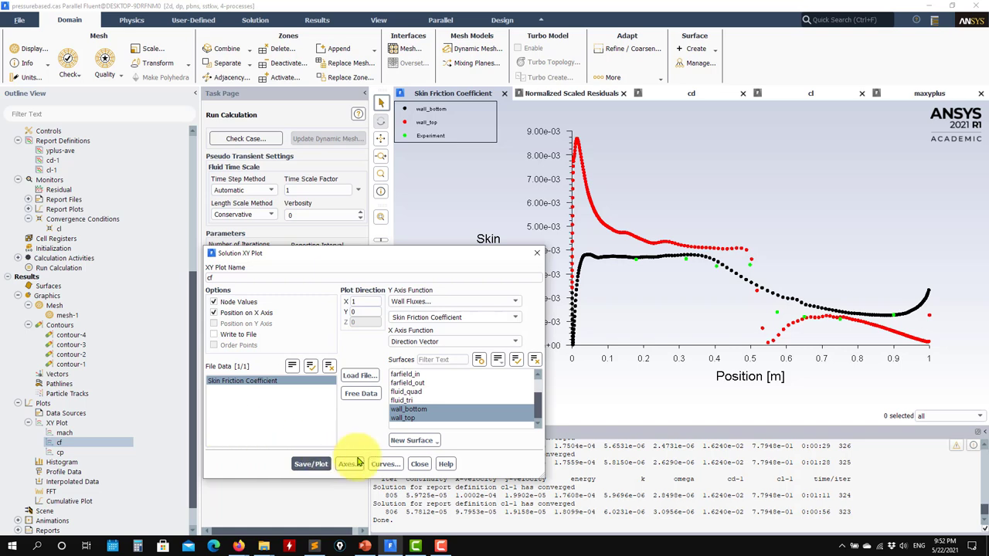
click(419, 464)
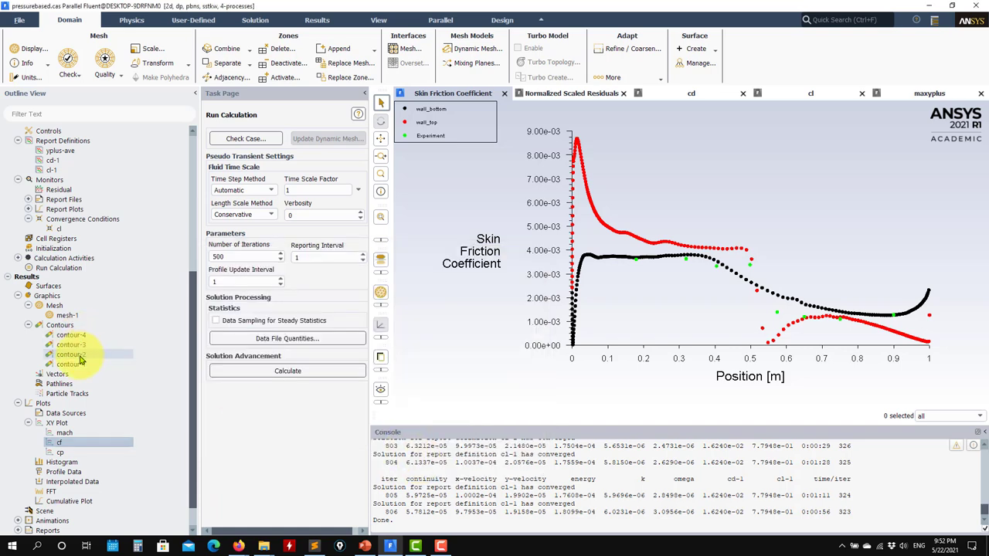
- Display the turbulent kinetic energy contours of contour-1, followed by the Mach number contours of contour-2
double_click(79, 365)
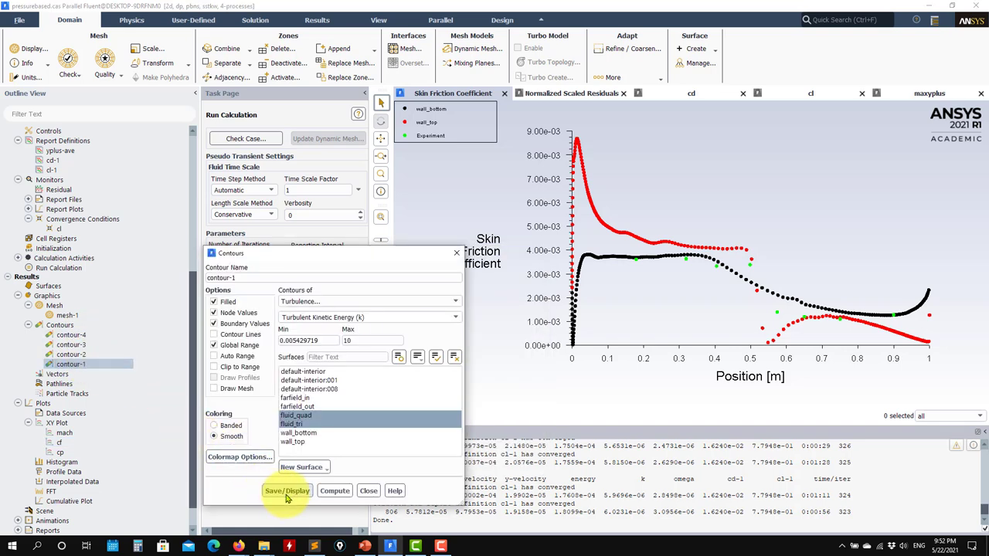
click(286, 492)
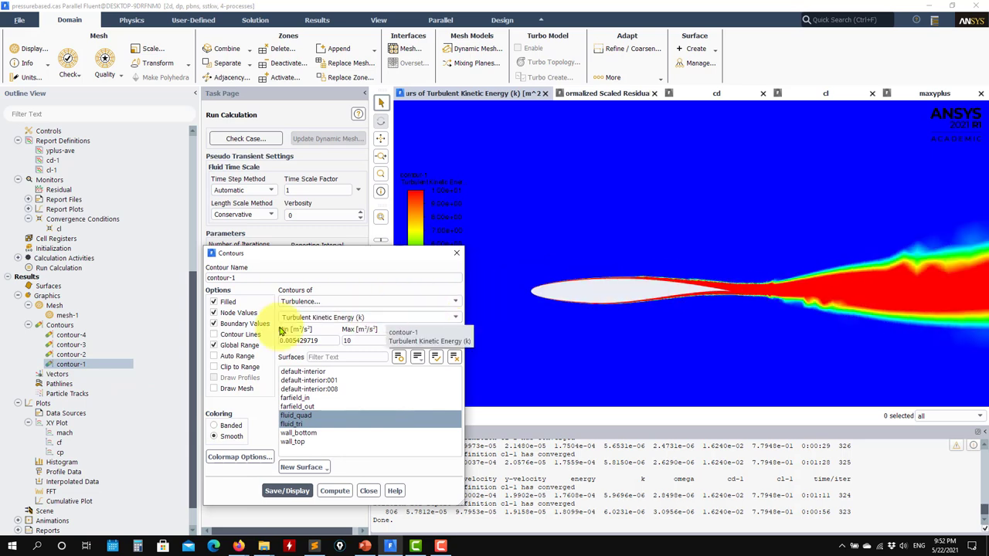
double_click(71, 354)
click(285, 492)
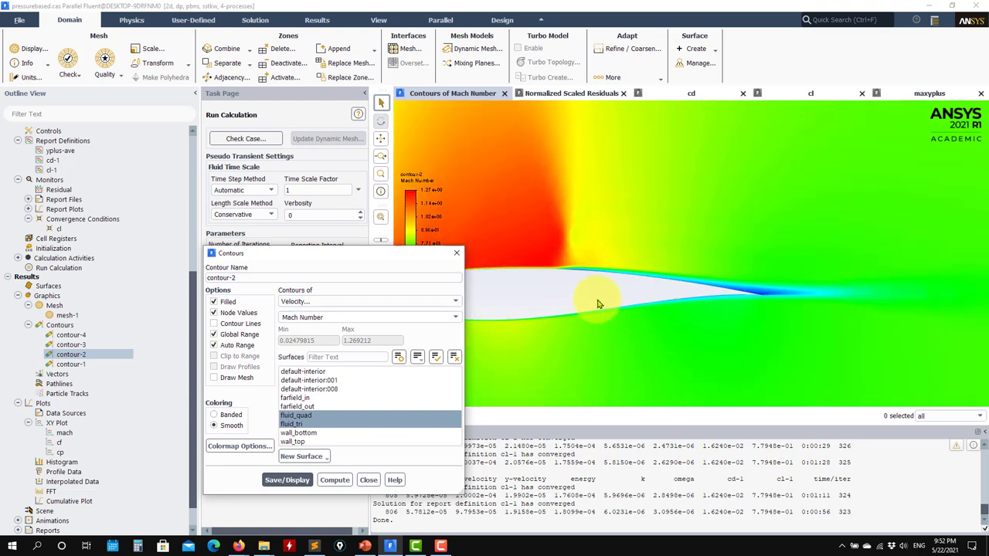
- Examine the Mach number around the shock and boundary layer on the airfoil's upper surface, and close the contour settings
scroll(597, 303, up, 5)
scroll(675, 256, up, 3)
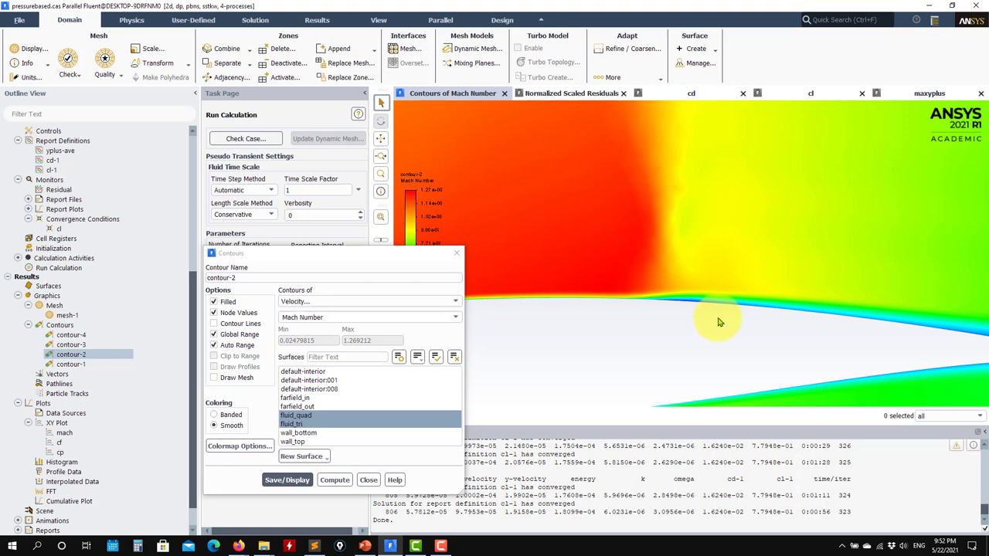
scroll(703, 316, down, 4)
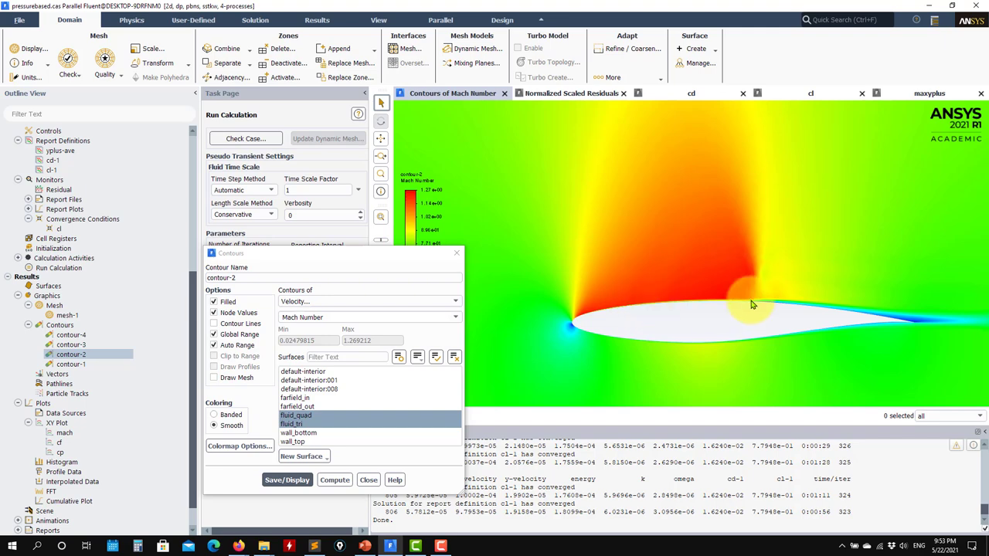
scroll(759, 298, up, 4)
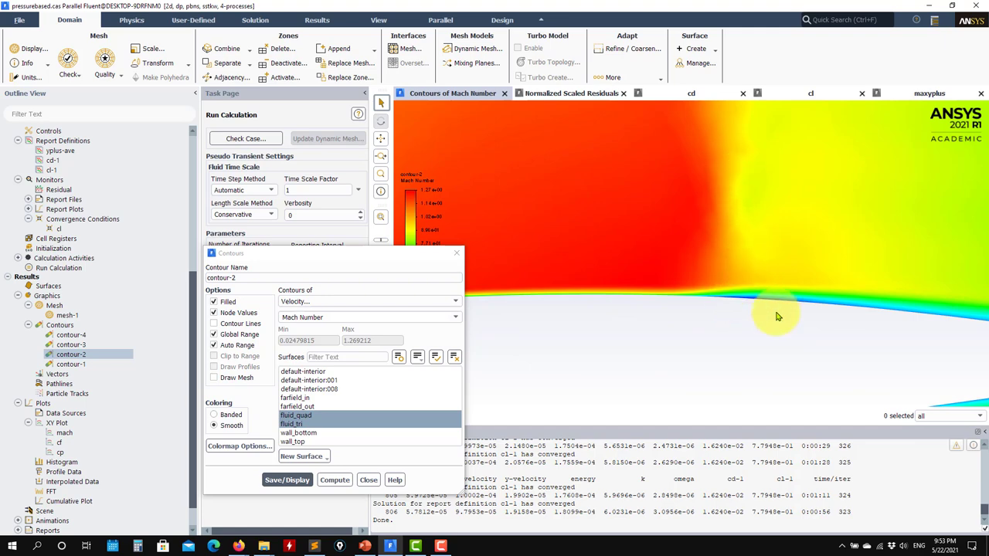
scroll(778, 313, down, 2)
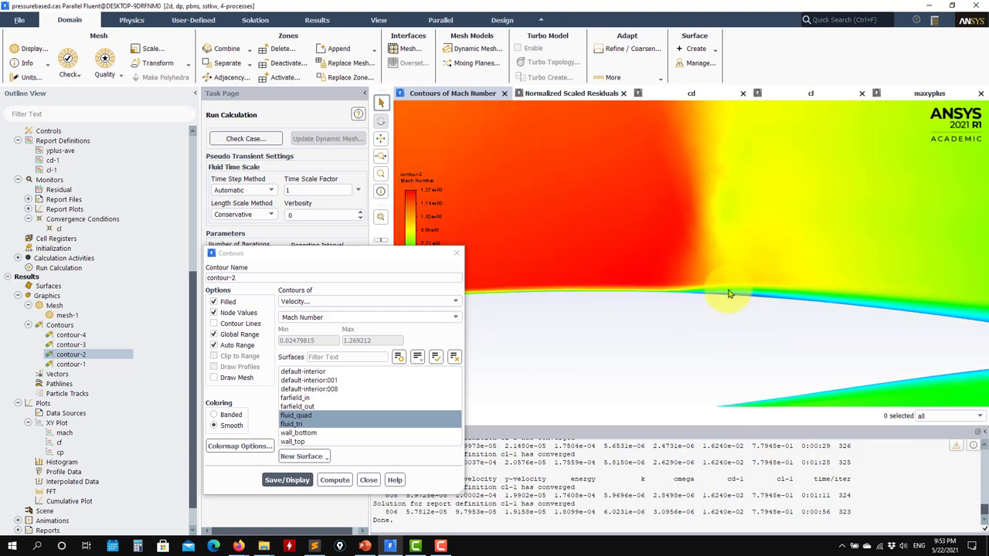
scroll(731, 298, up, 1)
scroll(799, 327, down, 5)
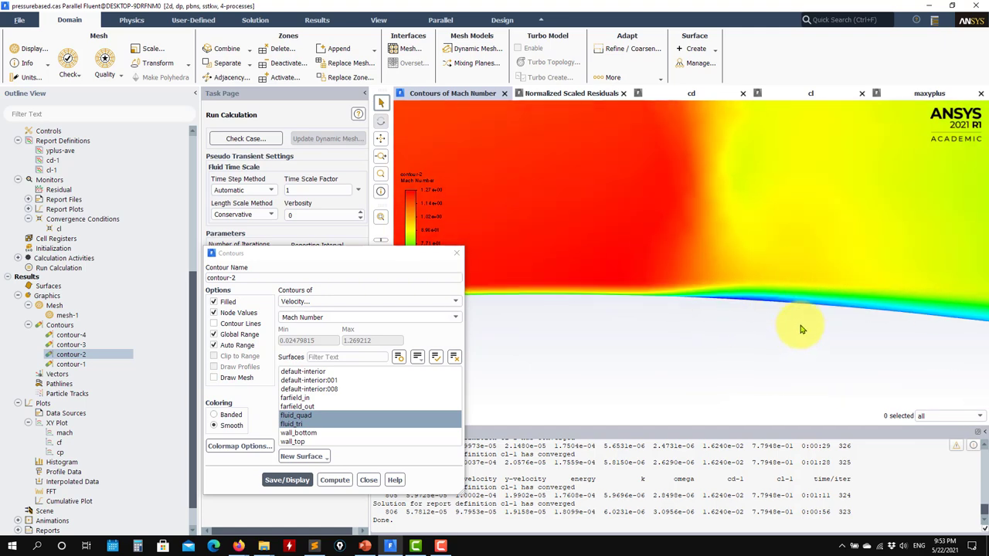
scroll(894, 324, up, 4)
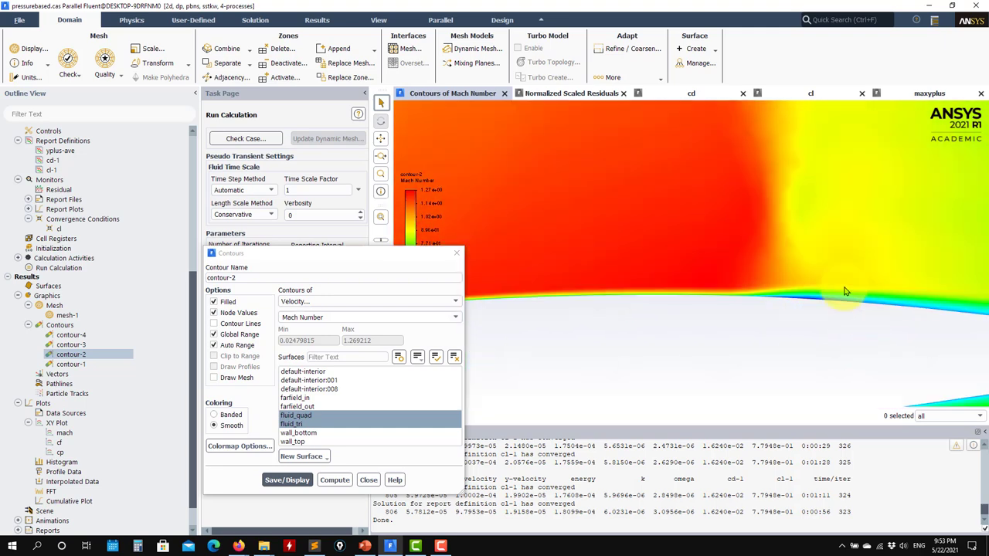
scroll(855, 307, down, 3)
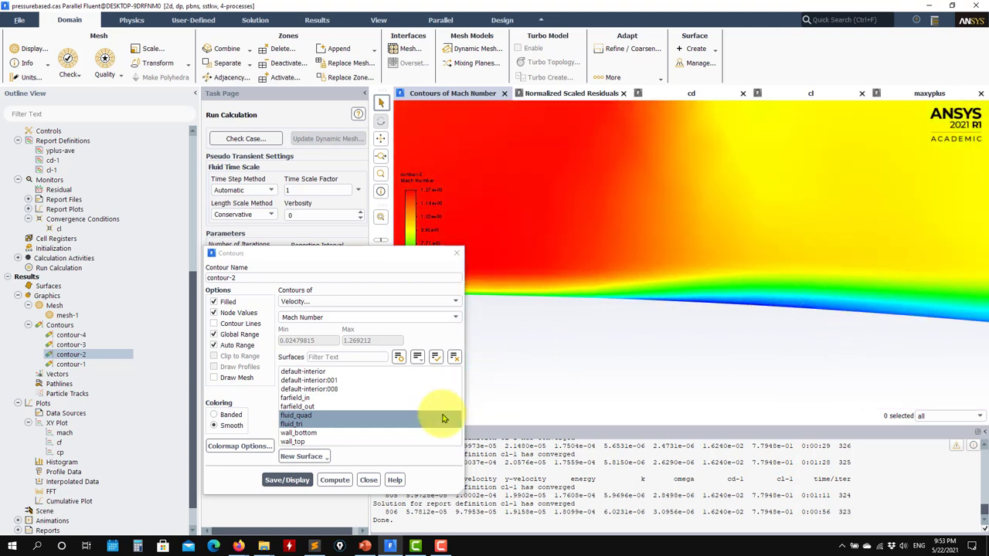
click(369, 480)
- Create vector-1 showing velocity vectors colored by velocity magnitude as 3d arrows with a scale of 0.01
click(54, 375)
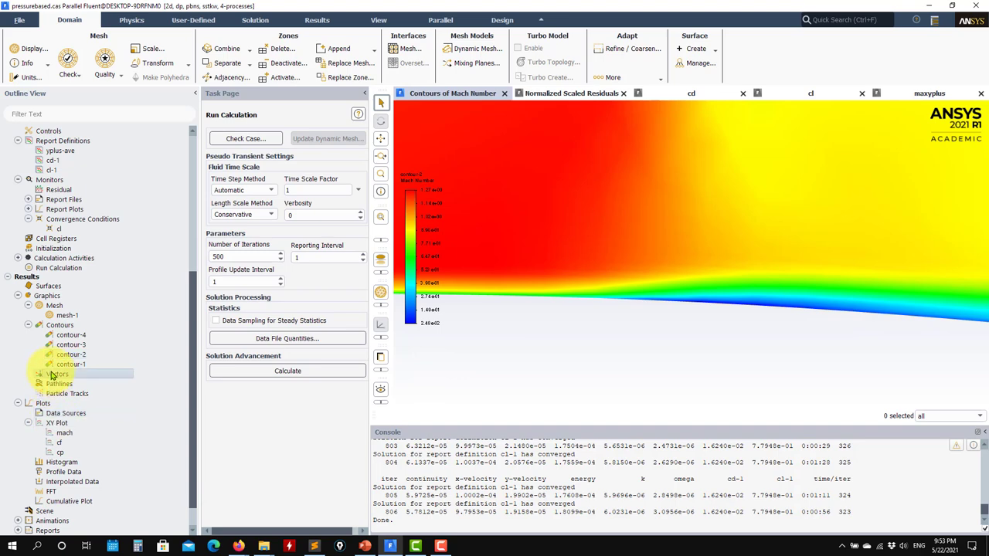
double_click(173, 374)
click(287, 480)
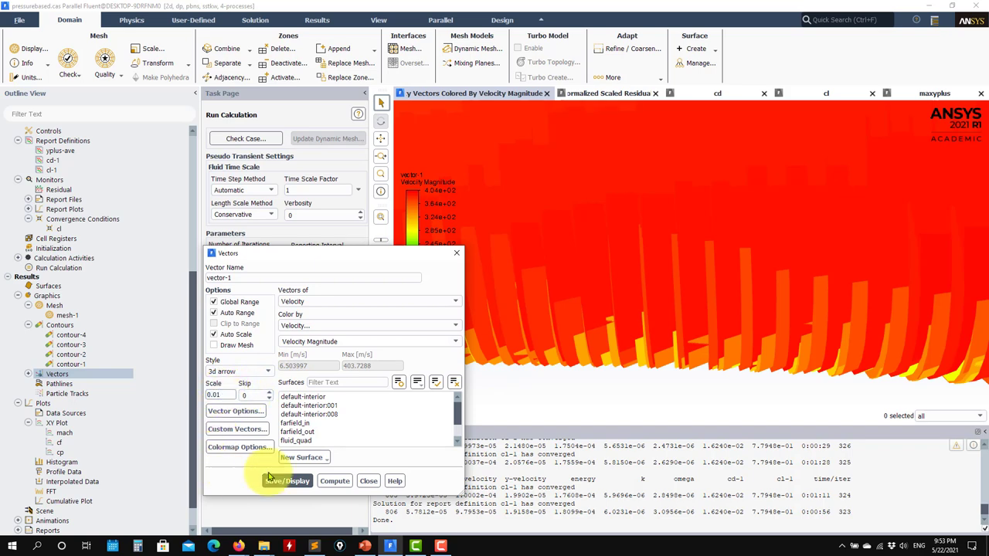
click(276, 482)
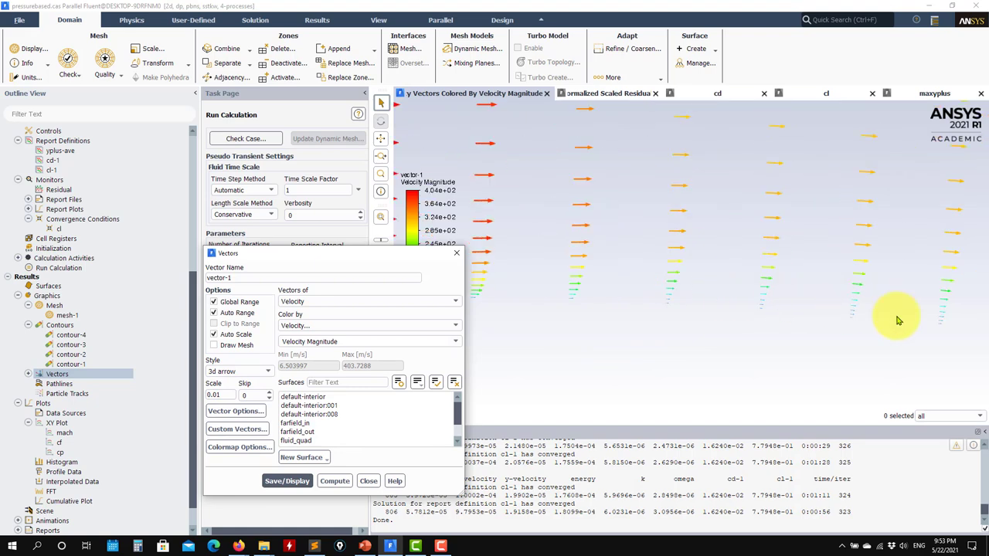
- Examine the velocity vectors near the upper wall from the shock region toward the trailing edge
scroll(856, 331, down, 5)
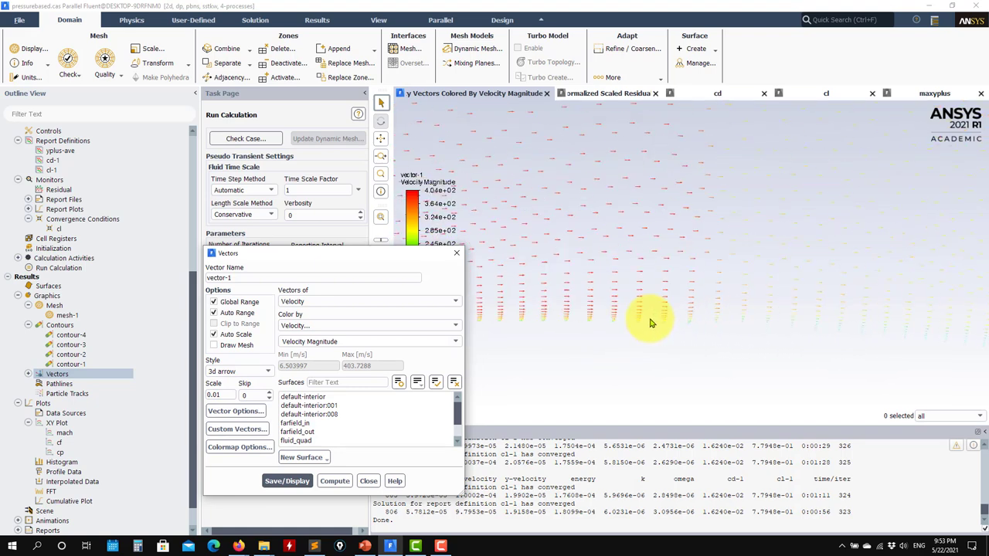
scroll(630, 331, down, 3)
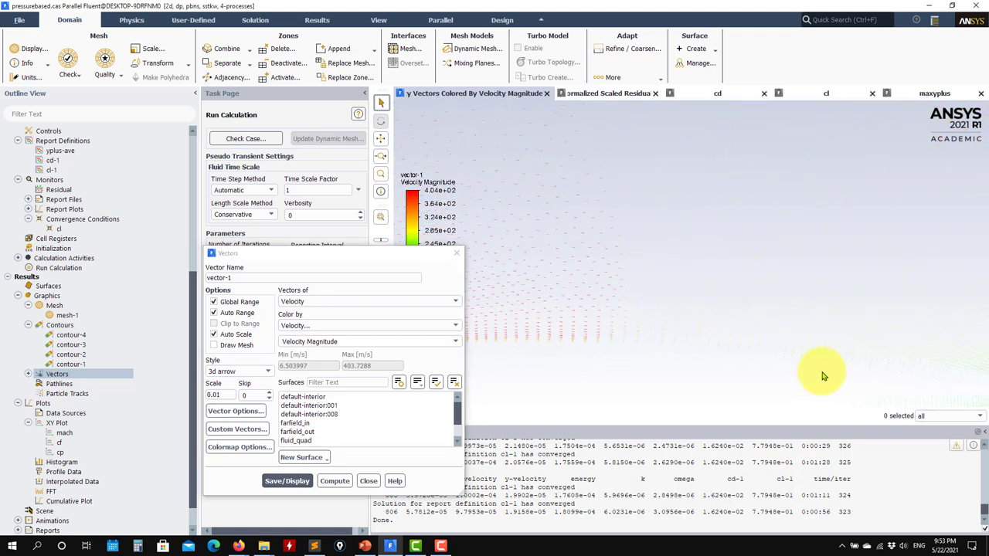
scroll(792, 294, up, 3)
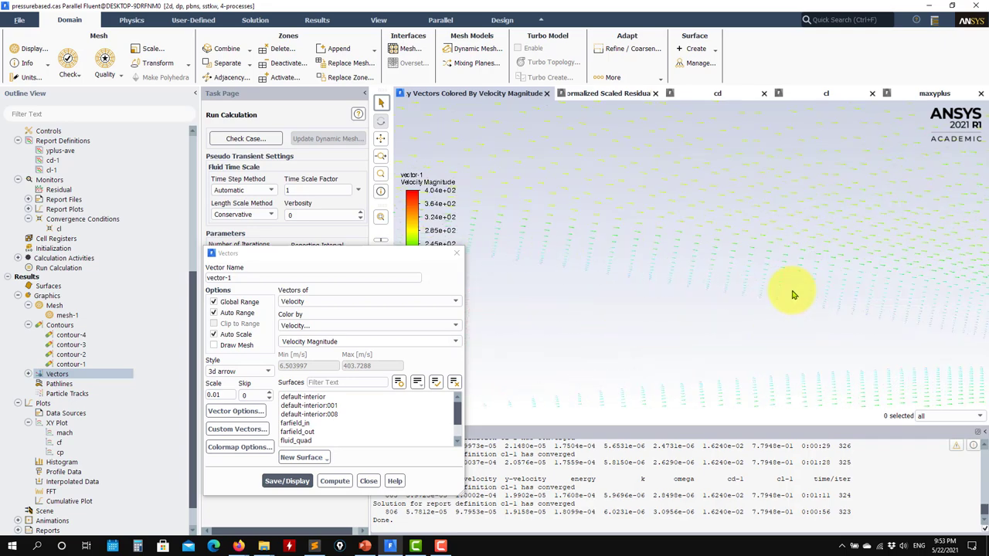
scroll(788, 320, up, 2)
scroll(808, 332, down, 5)
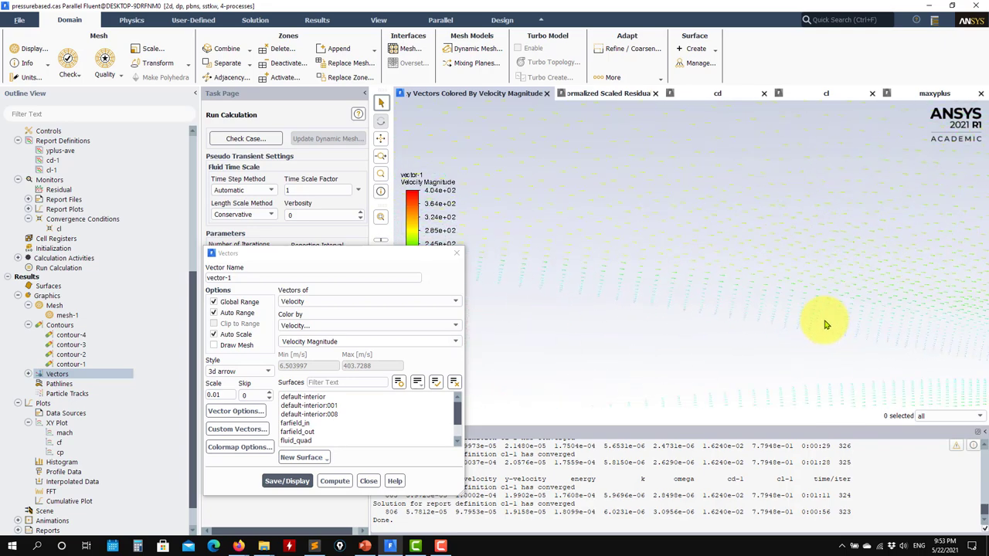
scroll(850, 328, up, 5)
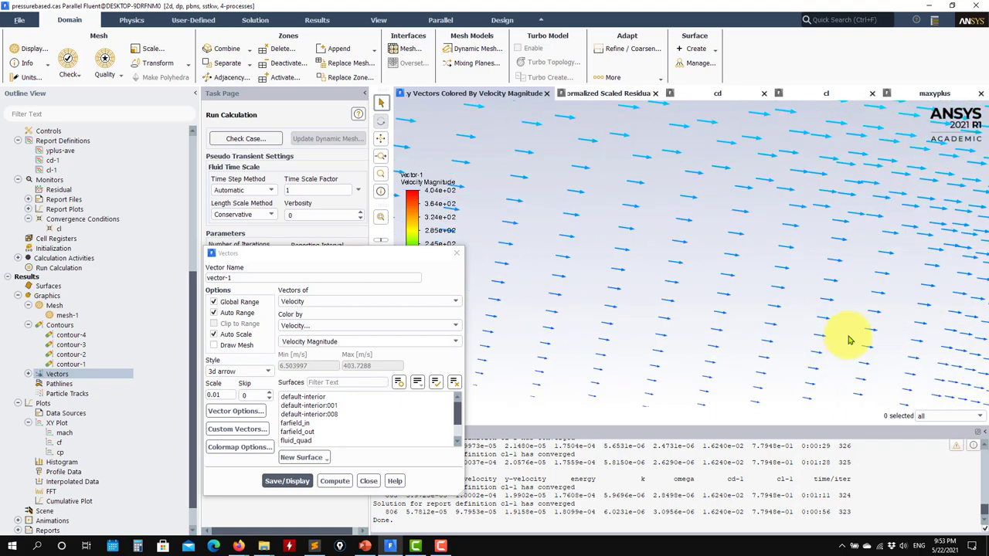
scroll(824, 354, down, 6)
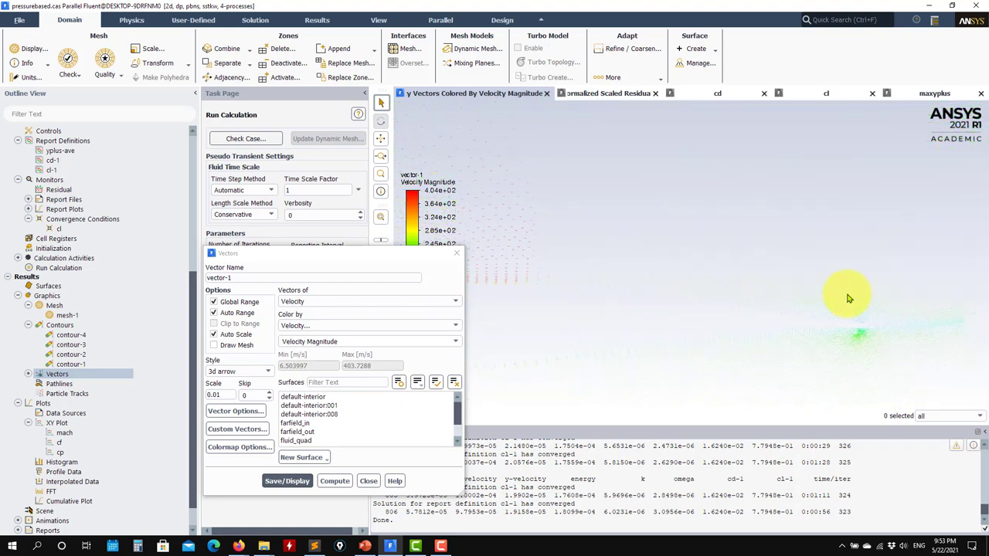
- Close the vector settings, display the turbulent kinetic energy contours of contour-1, and examine them around the airfoil
click(335, 481)
double_click(71, 364)
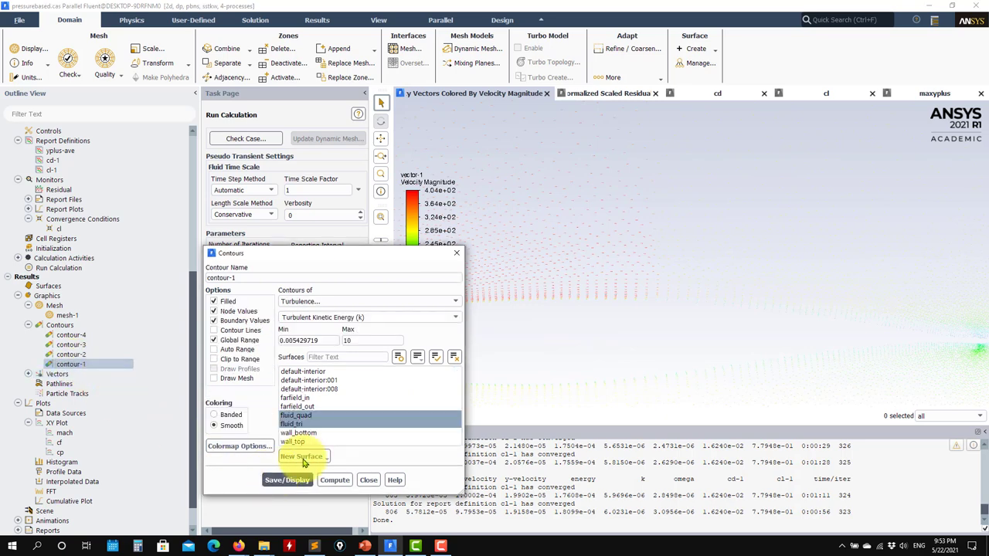
click(308, 492)
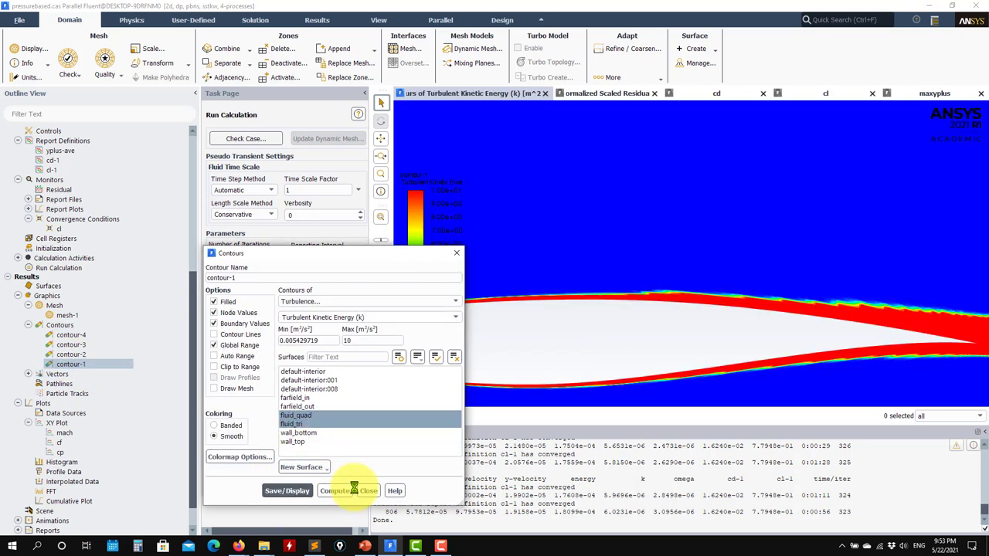
click(368, 491)
click(369, 482)
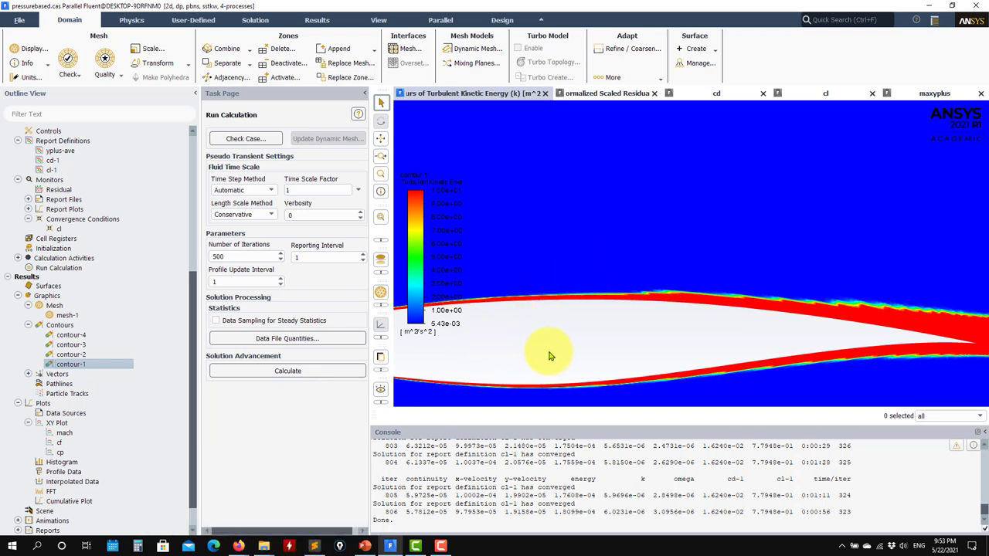
drag(551, 356, 784, 325)
- Switch the viscous model to Spalart-Allmaras (1 eqn), run the calculation, and stop it before its 500 iterations are complete
scroll(126, 258, up, 8)
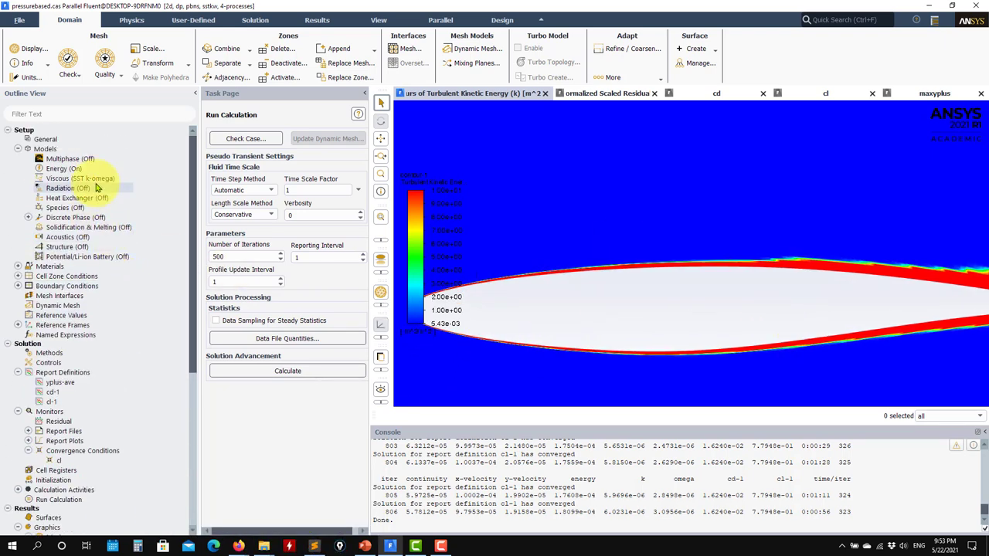
double_click(103, 181)
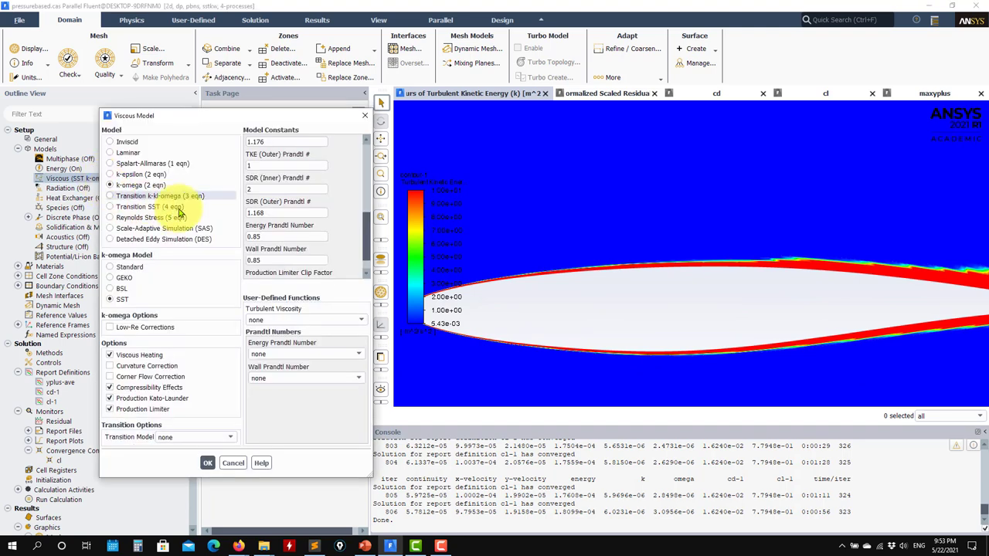
click(175, 166)
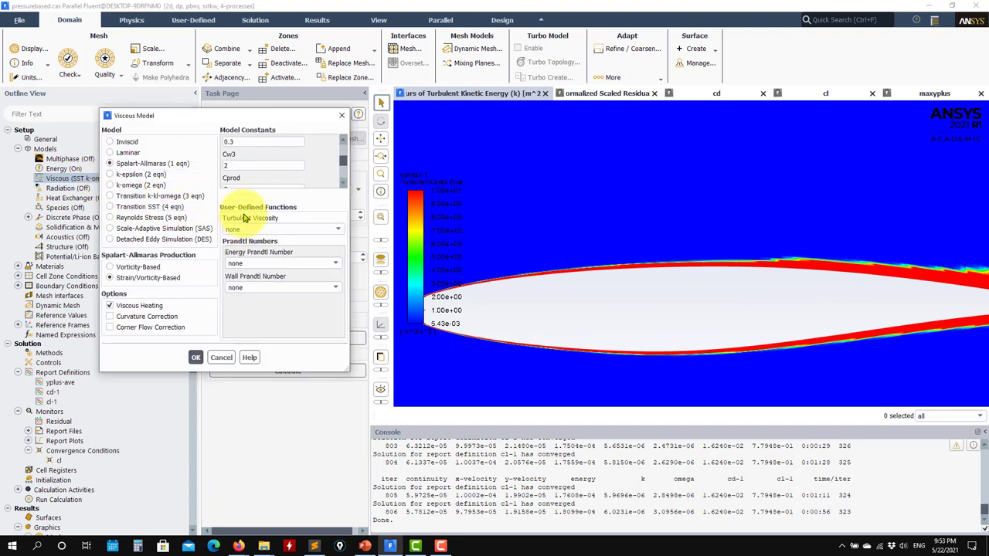
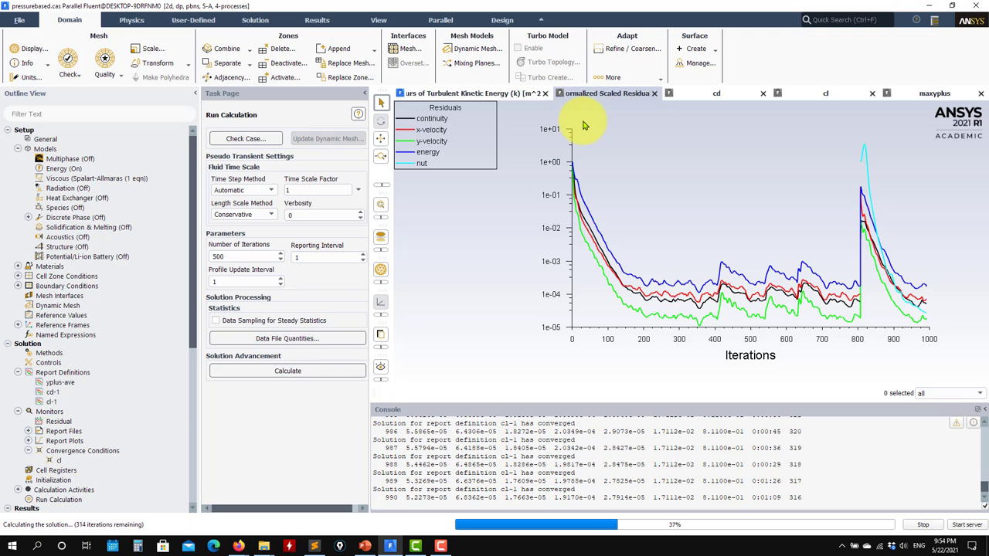
click(923, 524)
- Display contour-1 with modified turbulent viscosity on fluid_quad and fluid_tri
scroll(99, 431, down, 9)
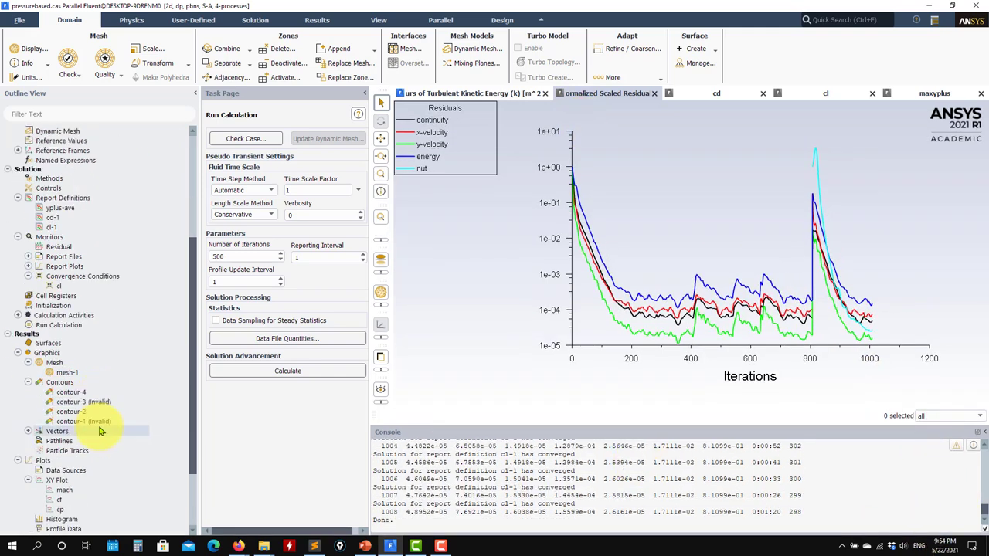
double_click(86, 338)
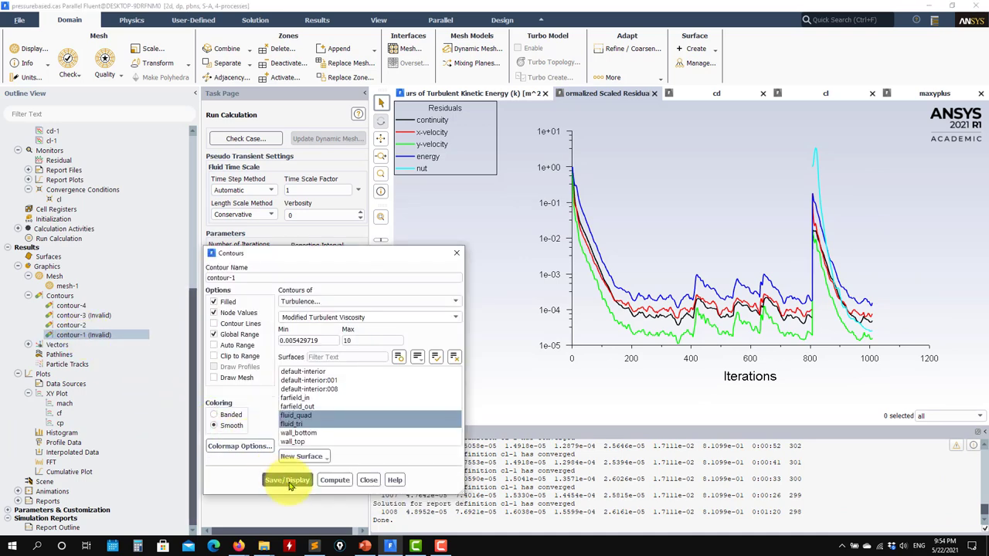
click(298, 480)
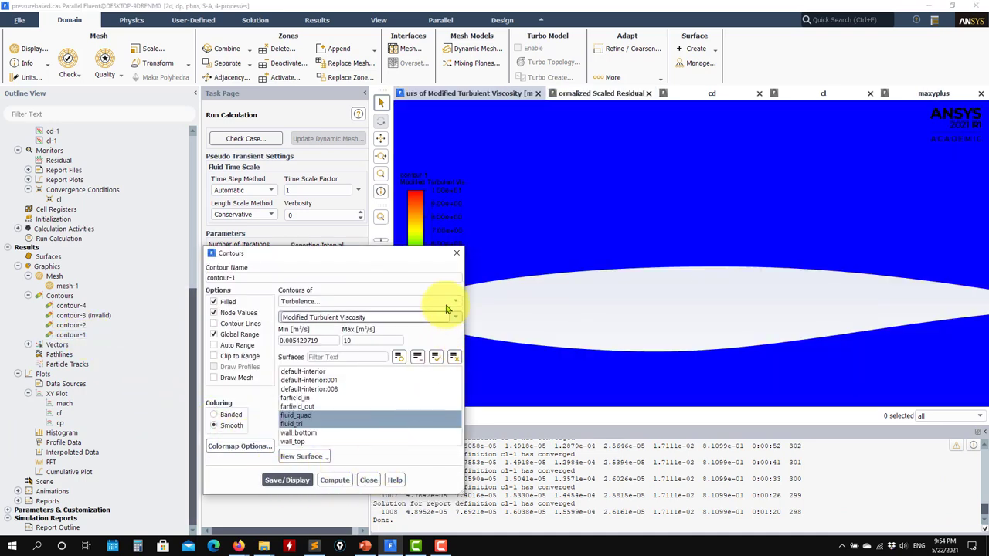
- Try displaying velocity magnitude in contour-1, and restore its modified turbulent viscosity variable
click(454, 302)
click(342, 337)
click(288, 491)
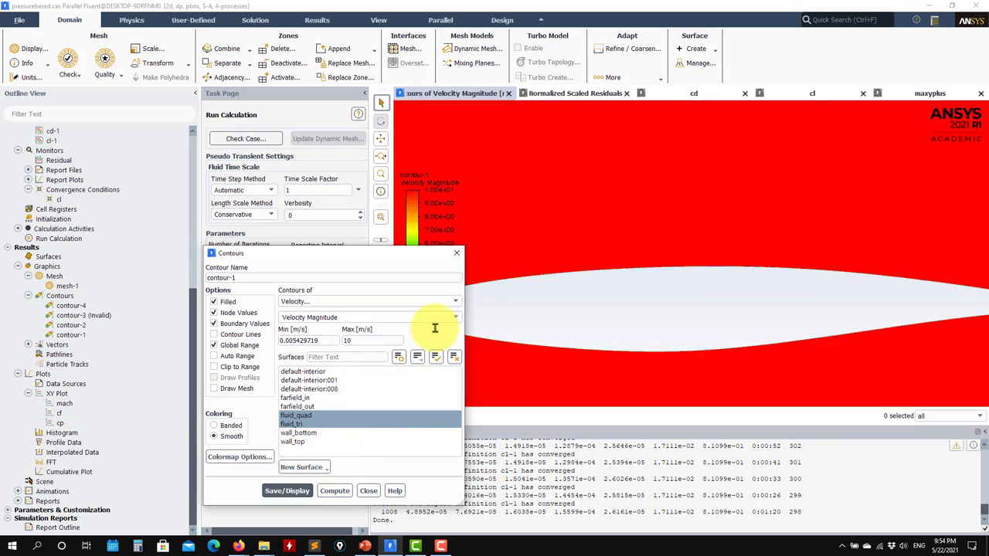
click(410, 301)
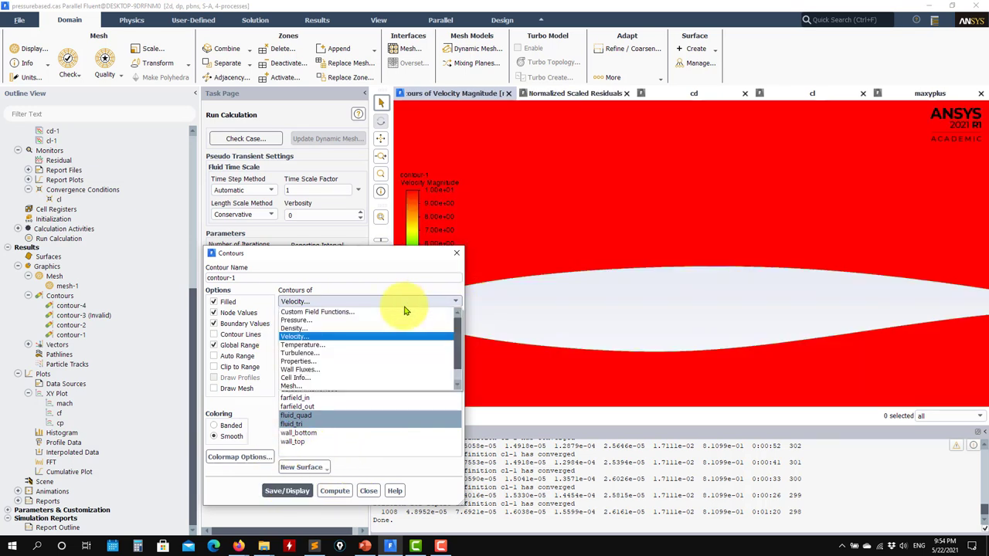
click(331, 353)
click(458, 320)
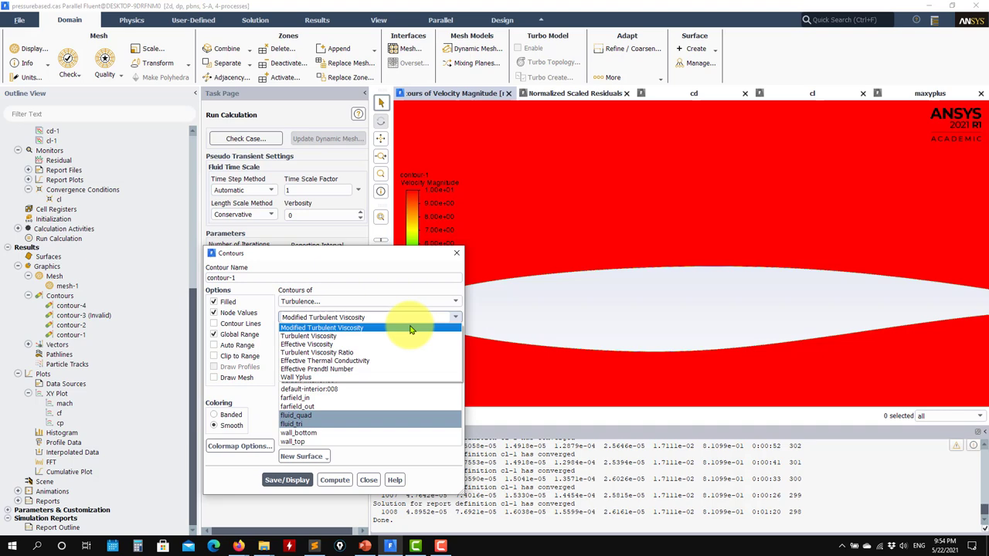
click(411, 327)
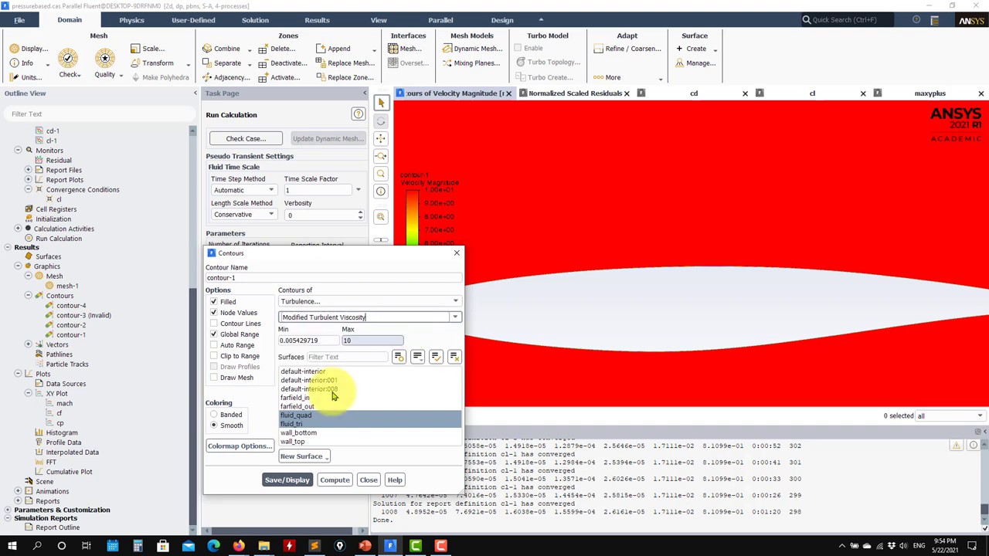
click(287, 480)
- Enable automatic ranging for contour-1 and redisplay the modified turbulent viscosity around the airfoil
drag(433, 253, 275, 249)
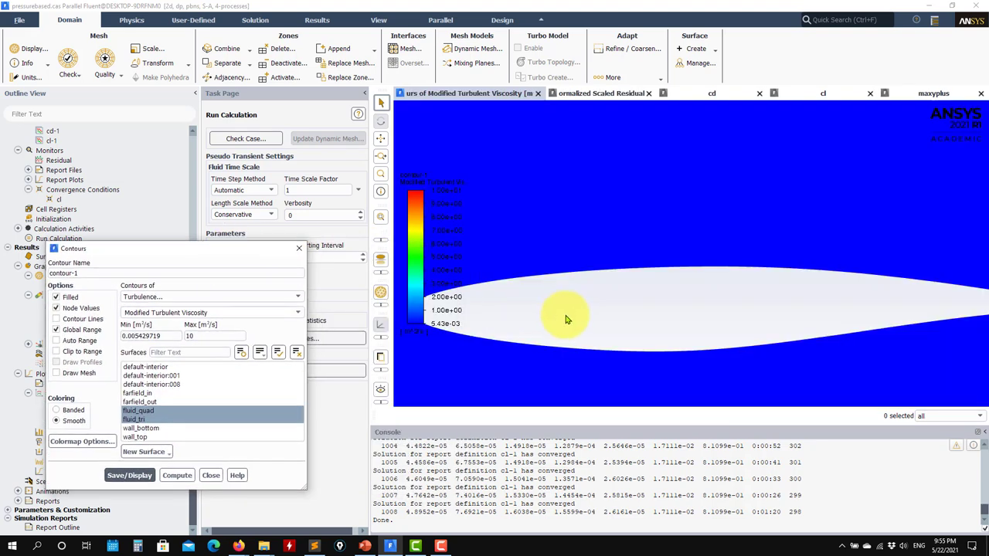
drag(526, 320, 618, 321)
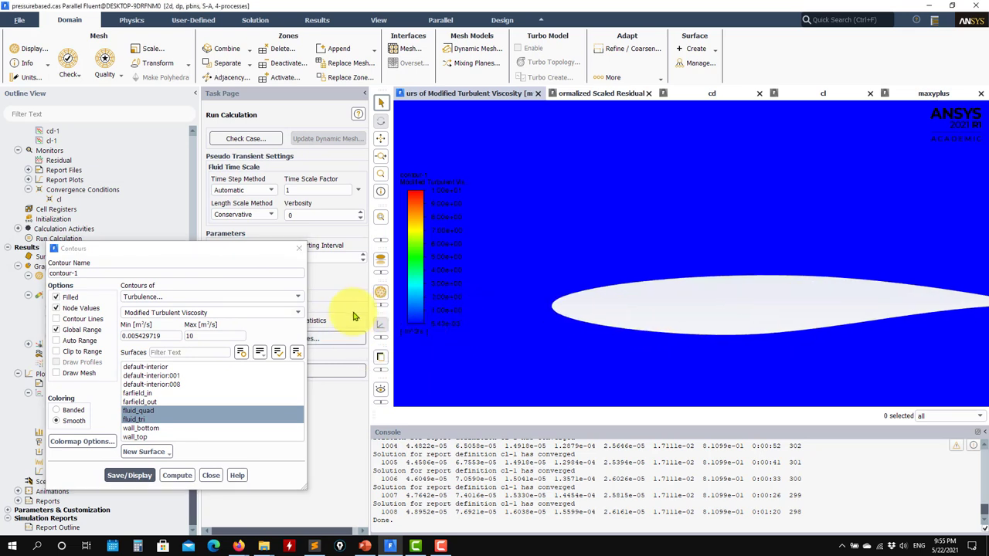
click(294, 315)
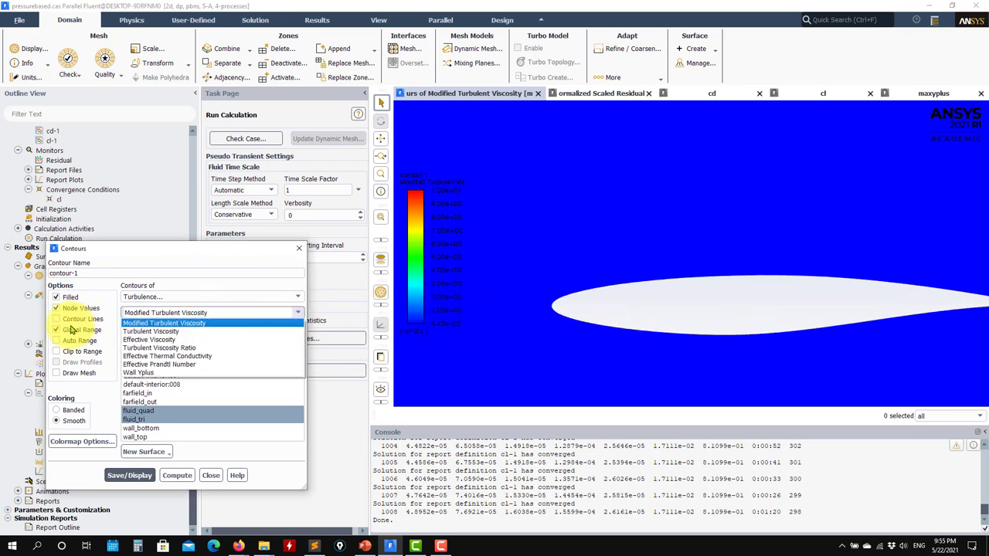
click(71, 350)
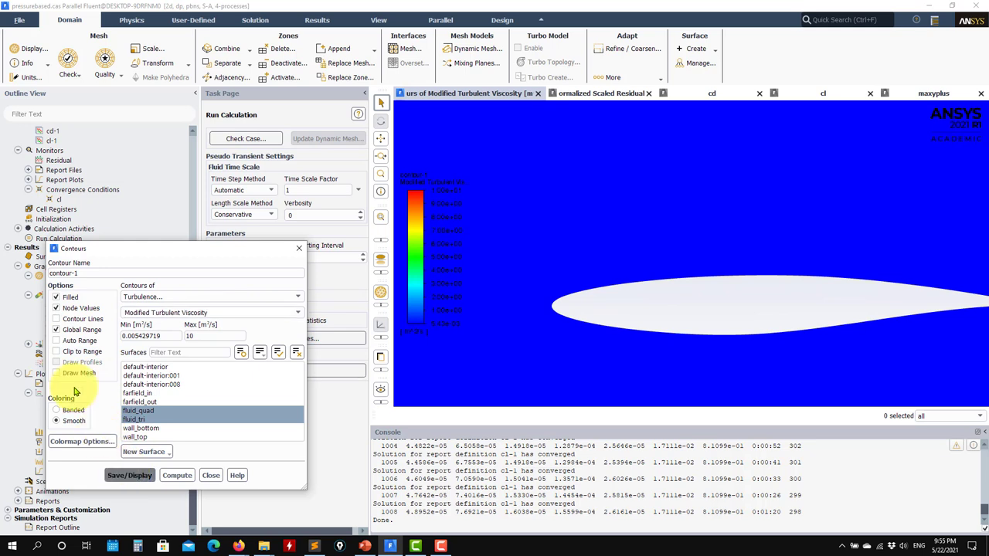
click(77, 341)
click(129, 475)
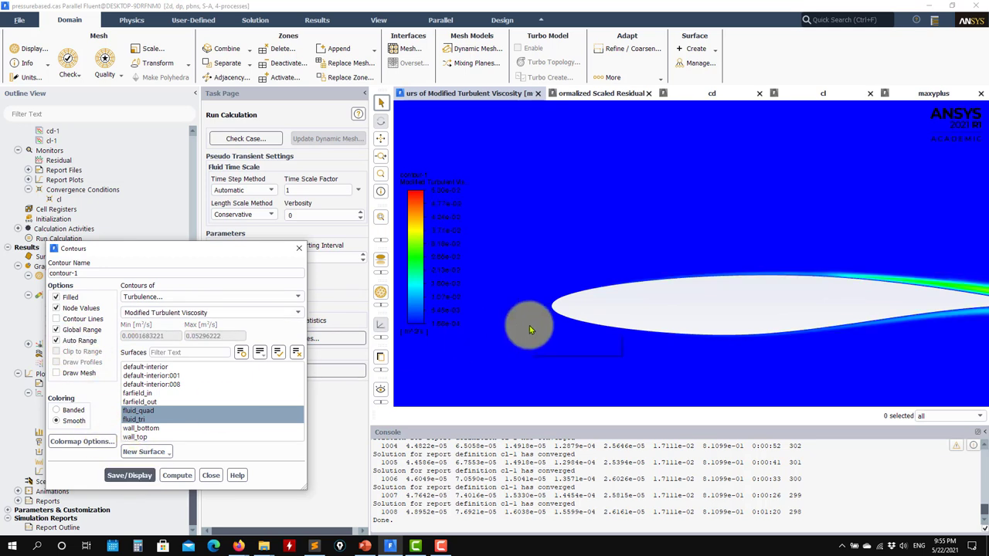
- Change contour-1 to turbulent viscosity ratio, display it, and inspect the boundary layer toward the trailing edge
click(295, 312)
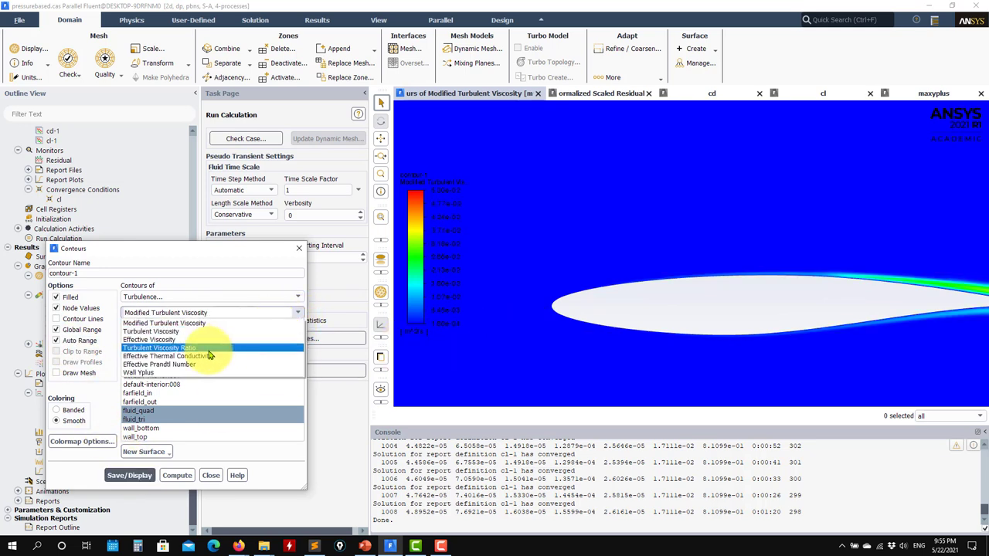
click(255, 345)
click(129, 475)
scroll(684, 276, up, 3)
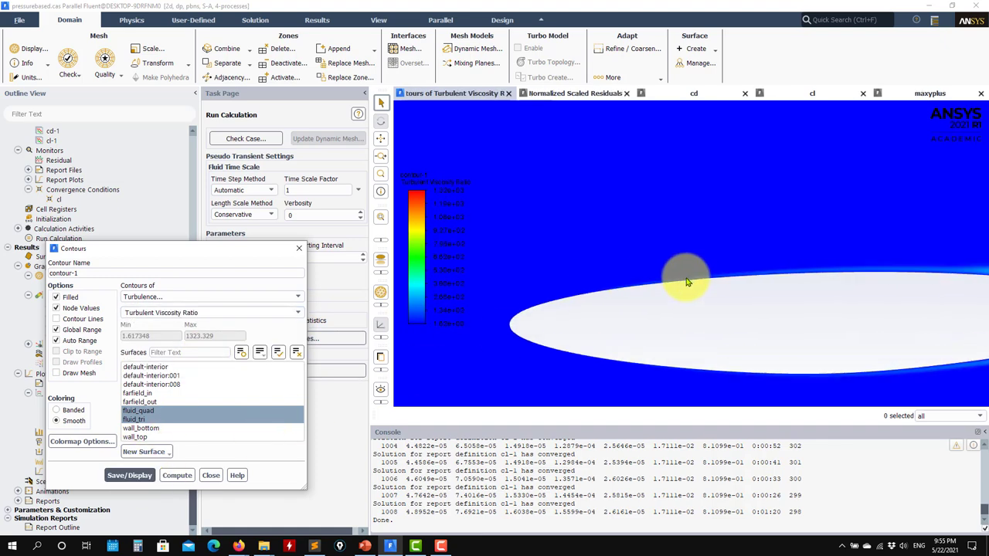
drag(811, 285, 607, 301)
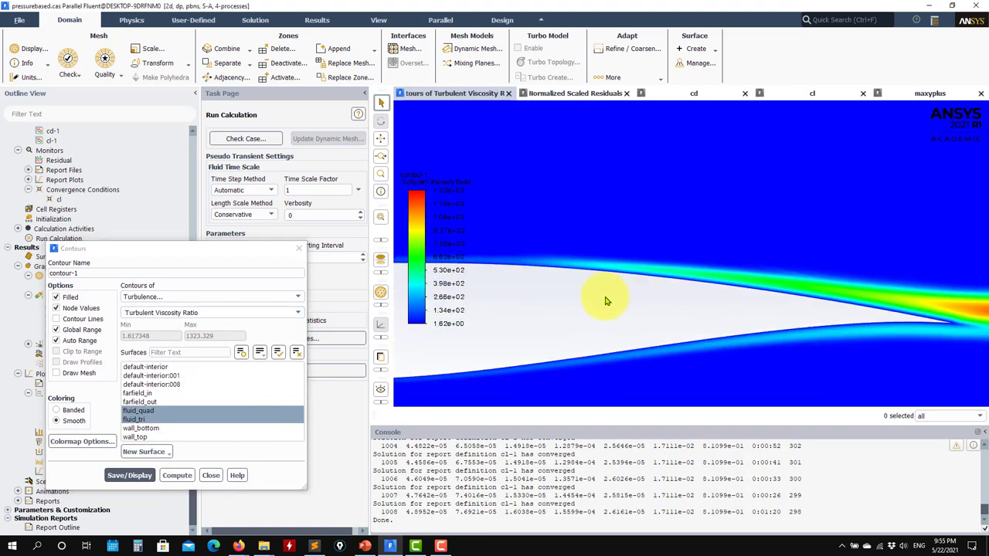
- Switch to PowerPoint, examine the viscosity ratio contours on slide 6 of case_presentation.pptx, and return to Fluent
click(365, 546)
scroll(154, 305, up, 5)
click(166, 303)
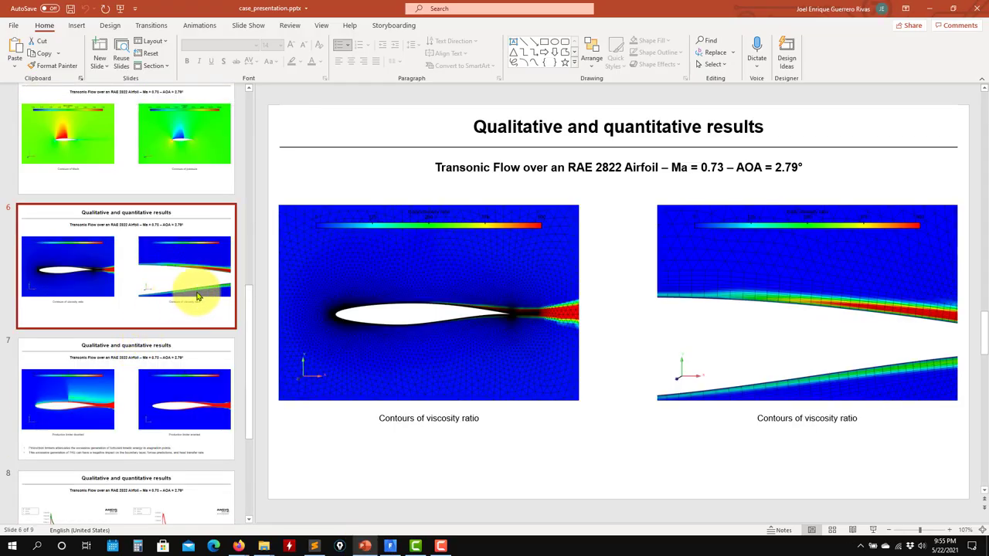
click(929, 8)
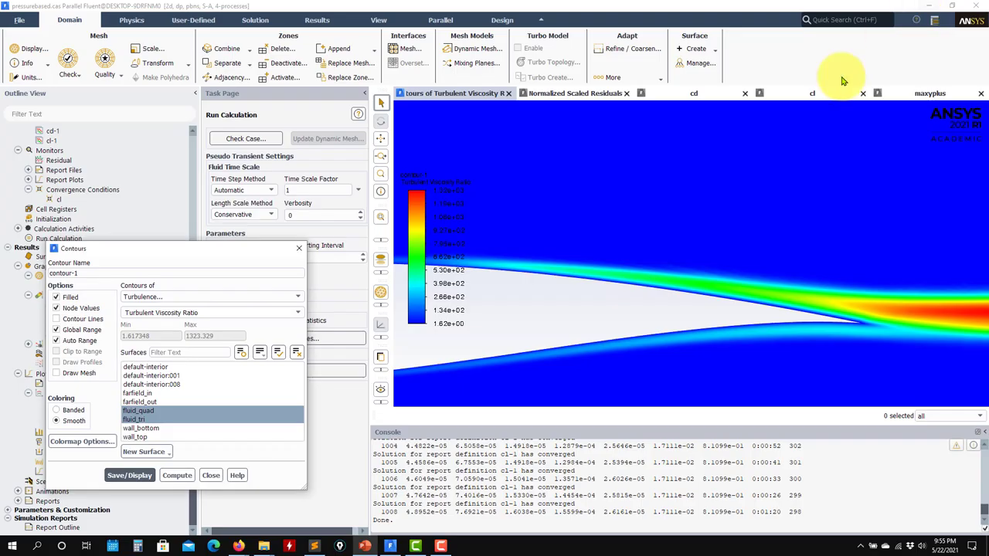
- Disable automatic ranging for contour-1 and display the turbulent viscosity ratio over a range of 0 to 500
click(79, 341)
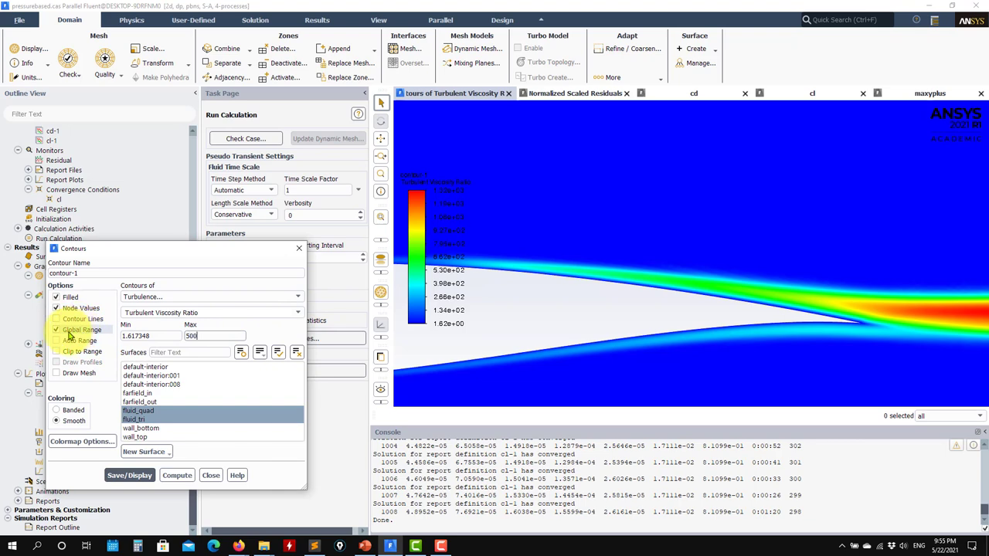
click(129, 475)
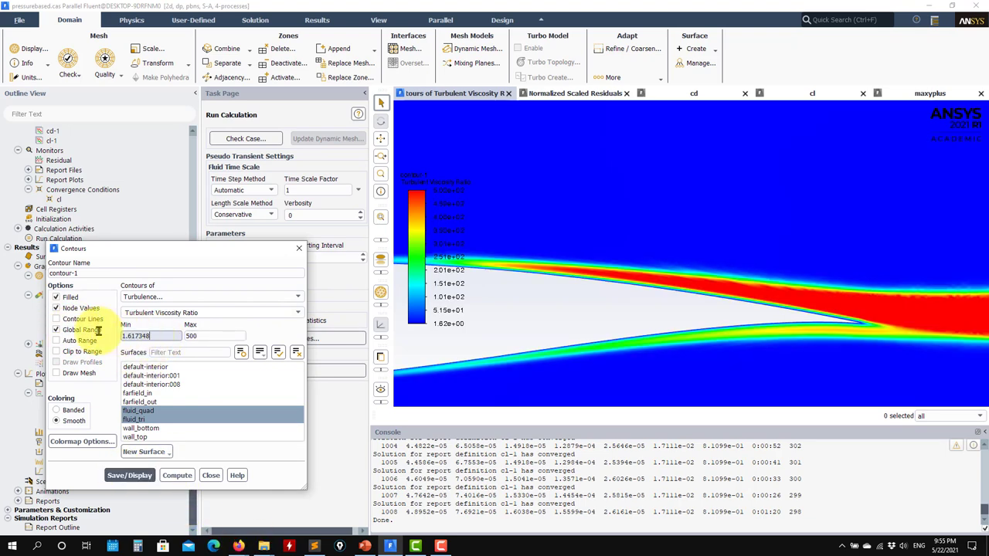
text(0)
click(130, 475)
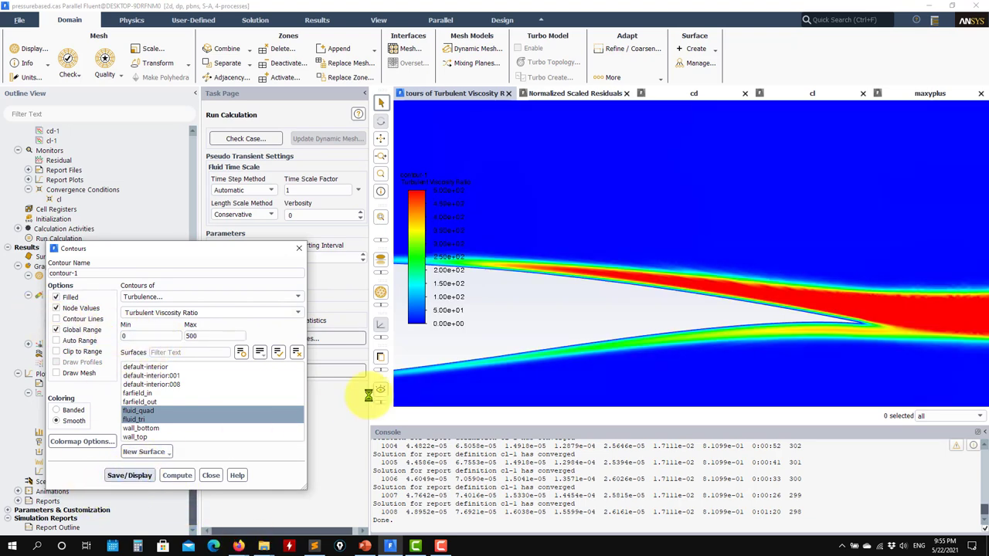
click(713, 333)
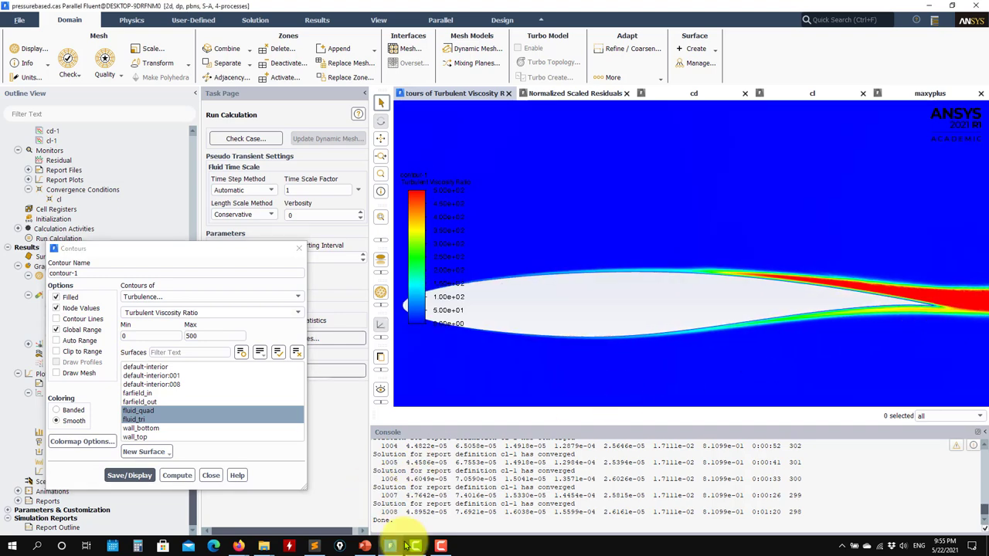
- Compare the viscosity ratio around the airfoil and wake with the PowerPoint reference slide, and close the contour settings
click(364, 546)
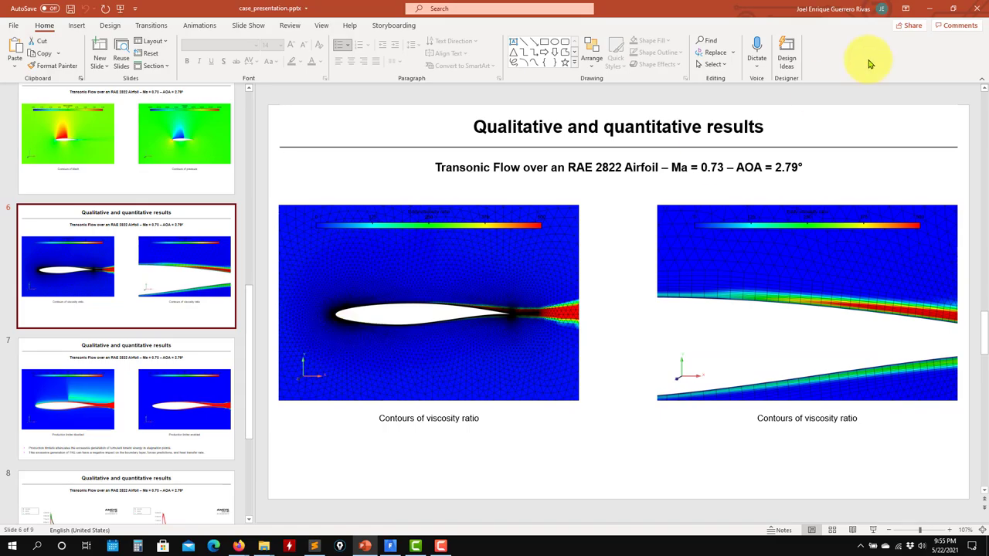
click(929, 7)
scroll(656, 329, down, 10)
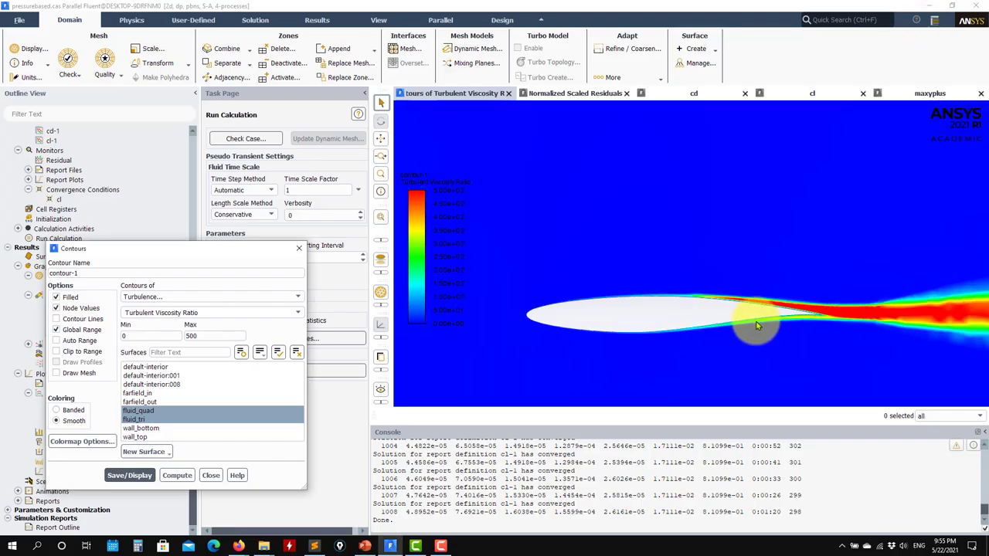
scroll(767, 327, up, 10)
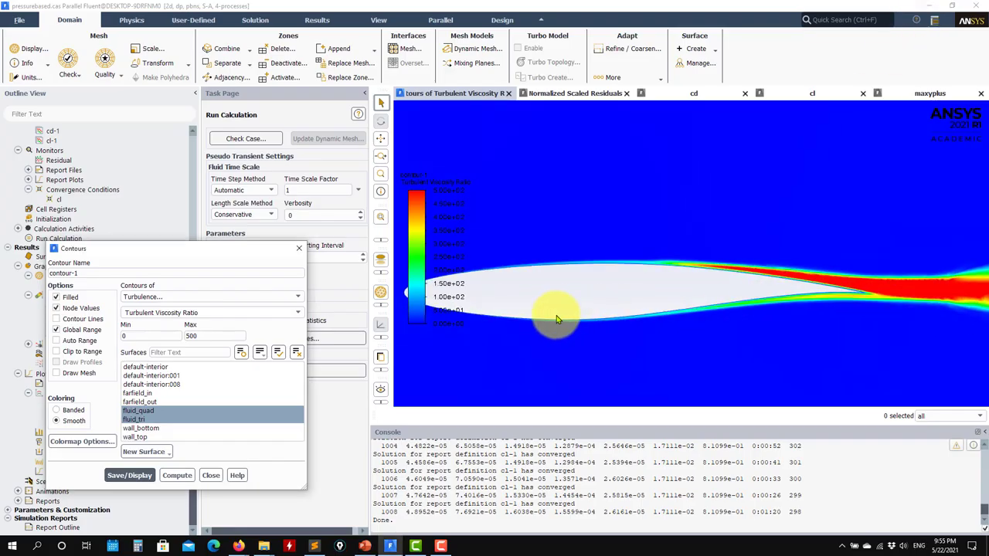
click(211, 475)
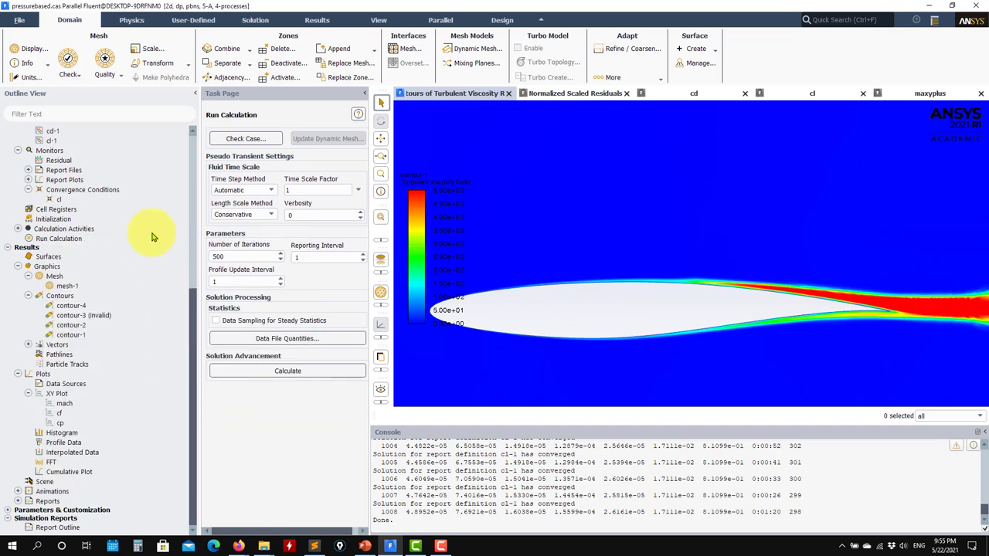
- Switch to the fluent_cases folder in File Explorer, look over its case folders, and return to Fluent's viscous model entry
scroll(132, 189, up, 9)
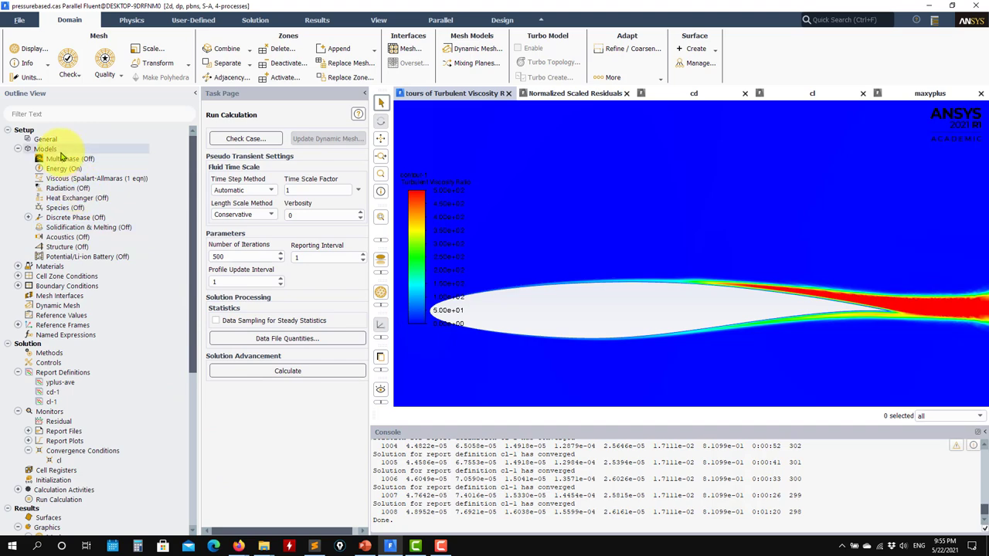
mouse_move(265, 543)
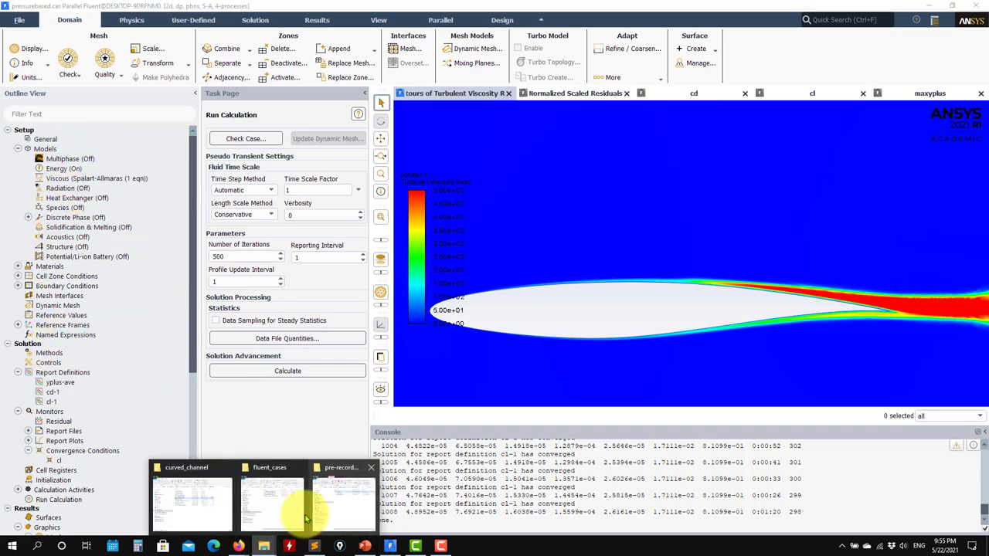
click(274, 499)
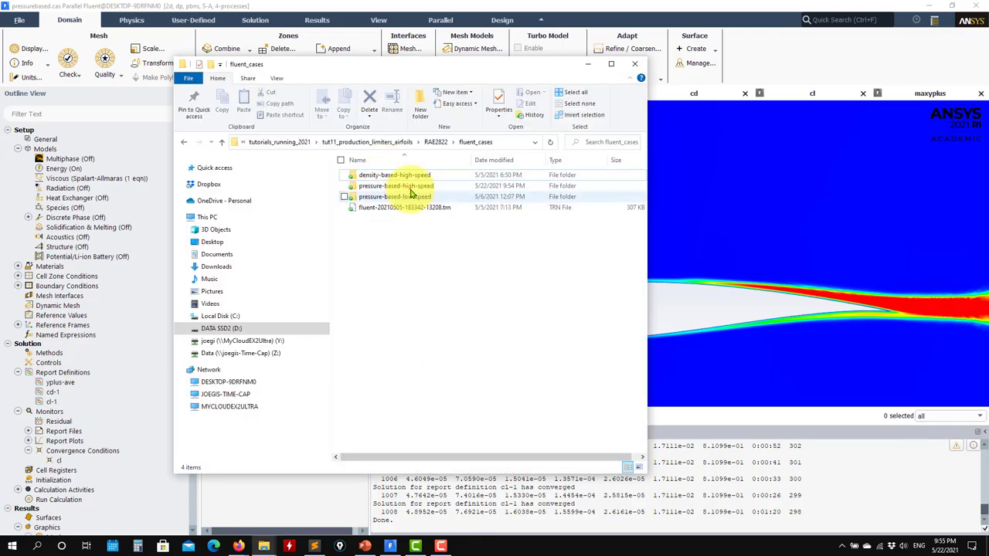
click(85, 181)
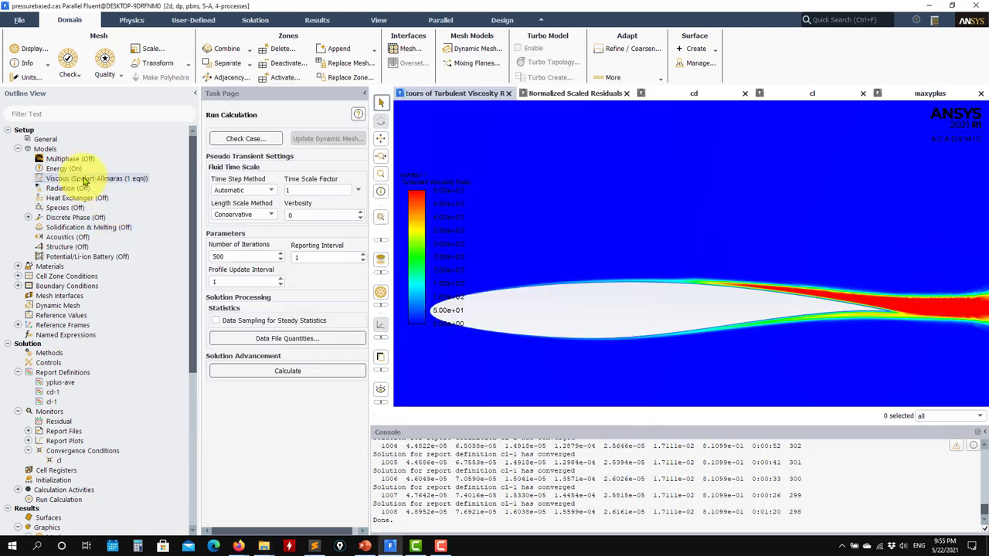
- Try the k-epsilon model with non-equilibrium wall functions, Kato-Launder production and the production limiter, inspect its clip factor, and discard the changes
double_click(83, 180)
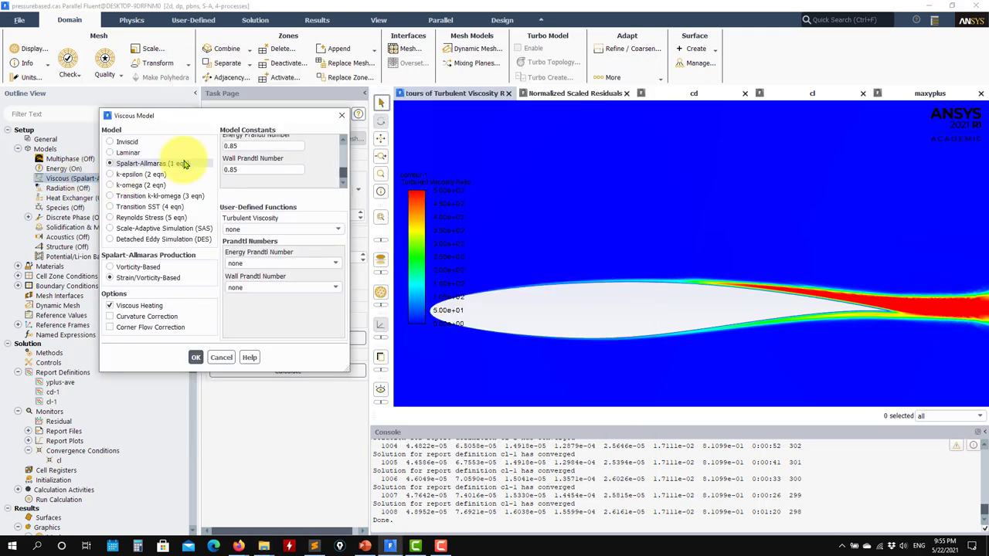
click(131, 175)
click(125, 338)
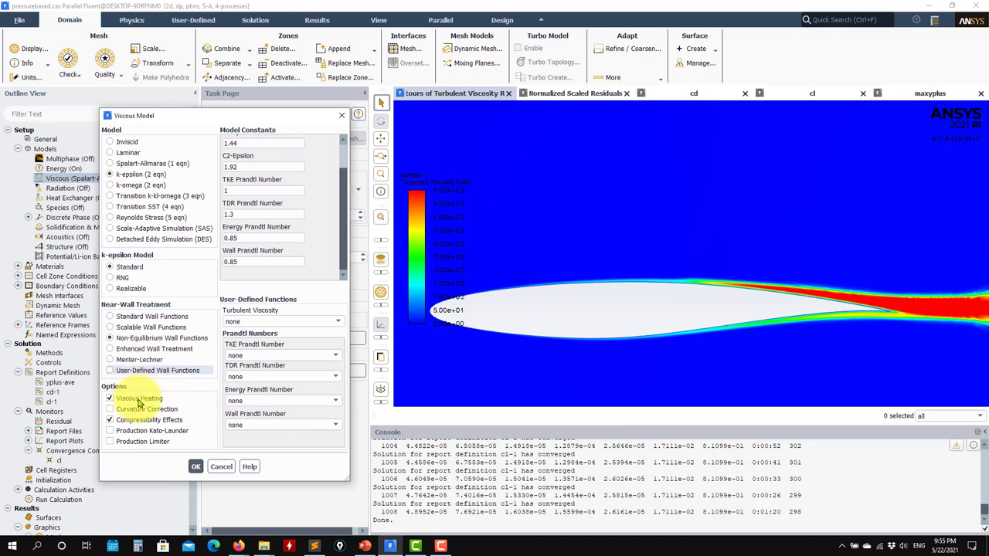
click(124, 419)
click(133, 442)
click(144, 430)
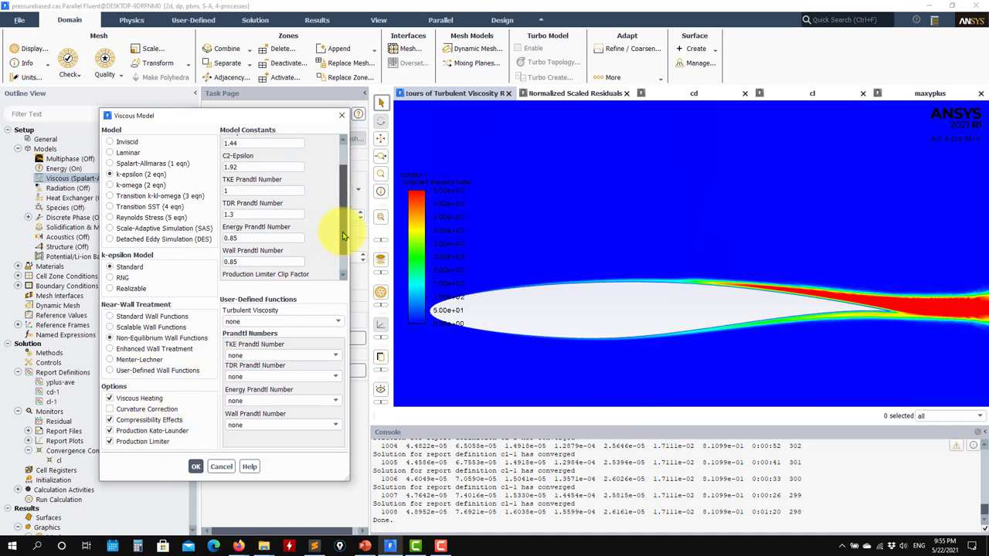
scroll(344, 236, down, 1)
double_click(252, 264)
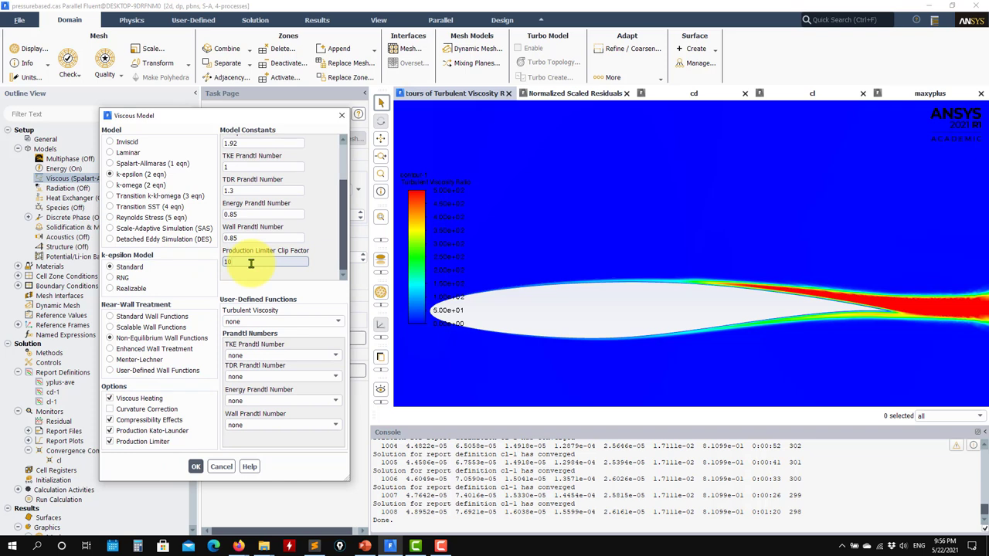
click(222, 468)
scroll(142, 456, down, 1)
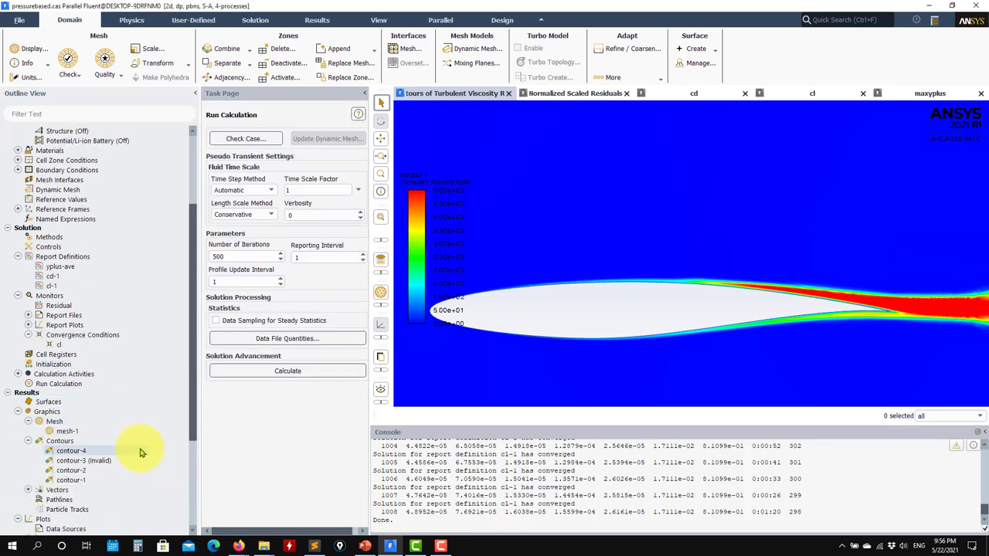
scroll(141, 453, down, 3)
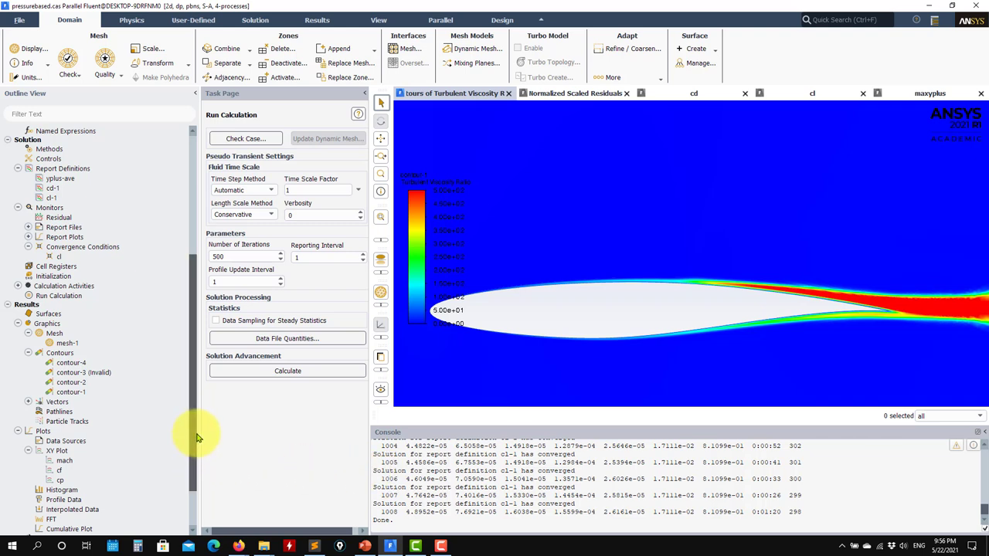
drag(197, 437, 192, 473)
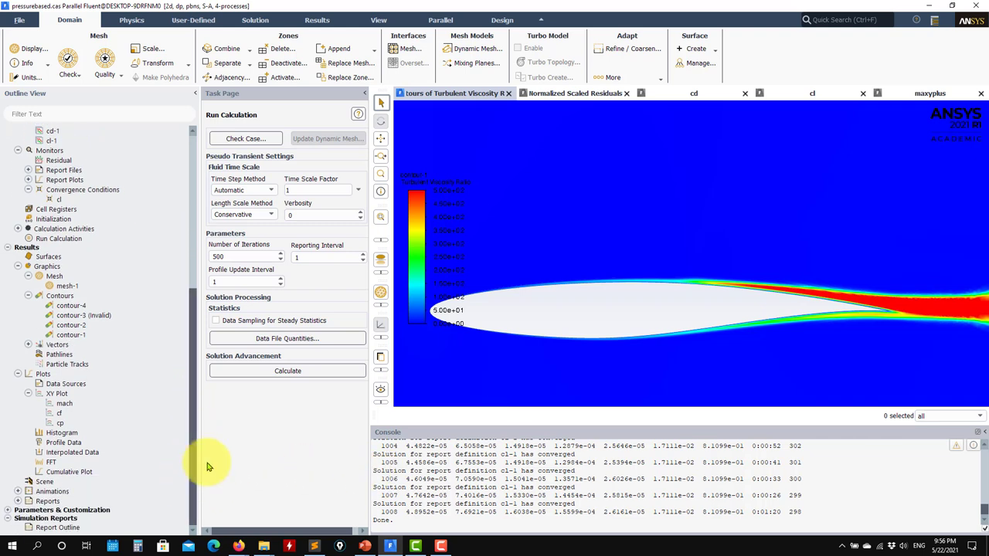